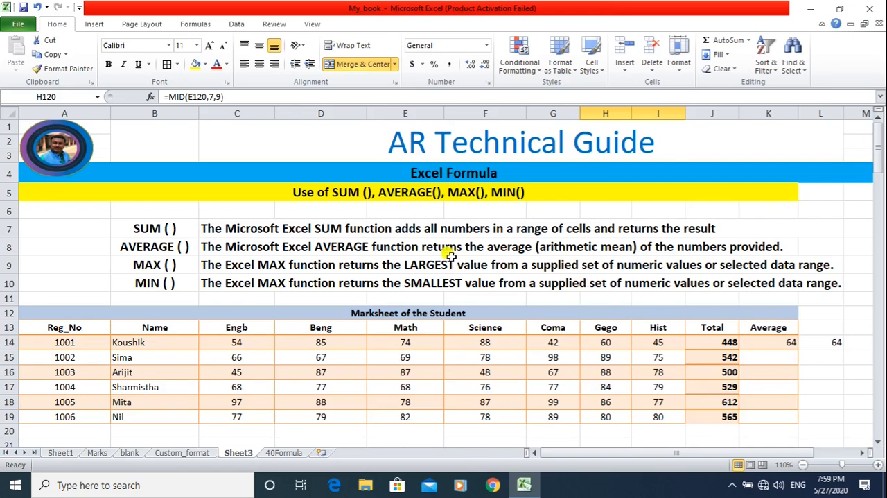
Clear all the values in the marksheet's Total column, cells J14 to J19.
{"action": "key", "text": "Up"}
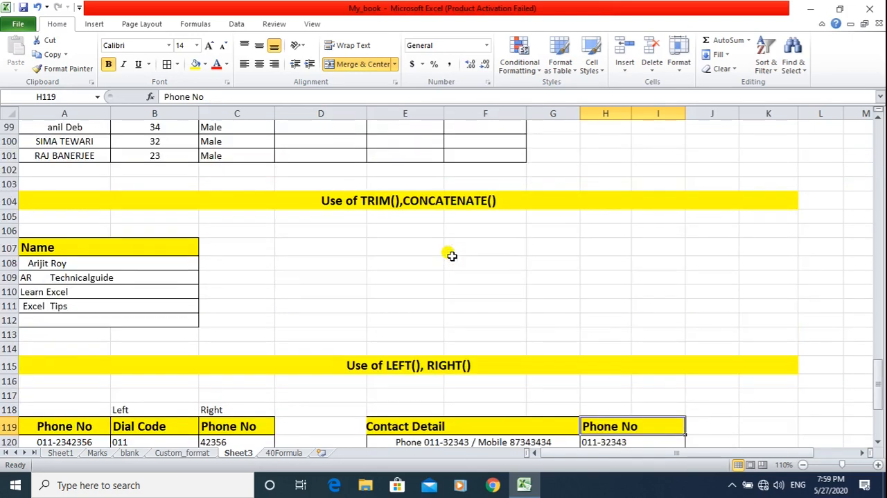
{"action": "key", "text": "Down"}
{"action": "scroll", "coordinate": [543, 241], "scroll_direction": "up", "scroll_amount": 16}
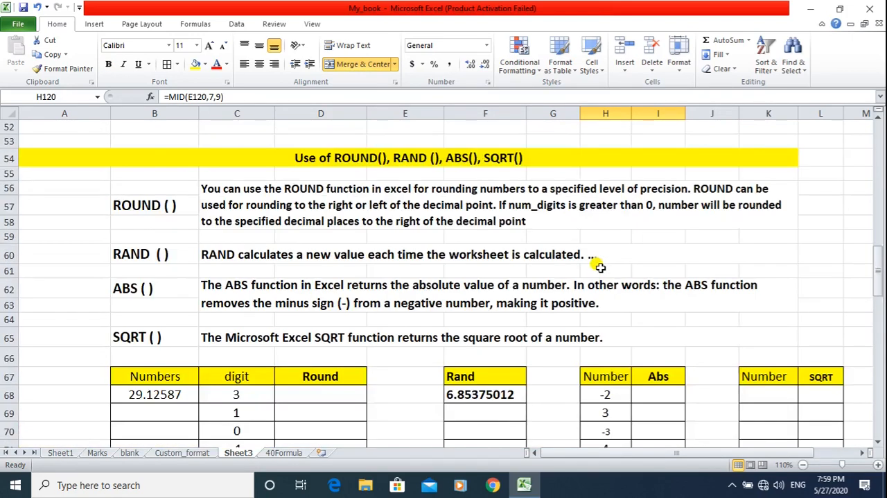
{"action": "scroll", "coordinate": [600, 267], "scroll_direction": "up", "scroll_amount": 17}
{"action": "left_click", "coordinate": [700, 339]}
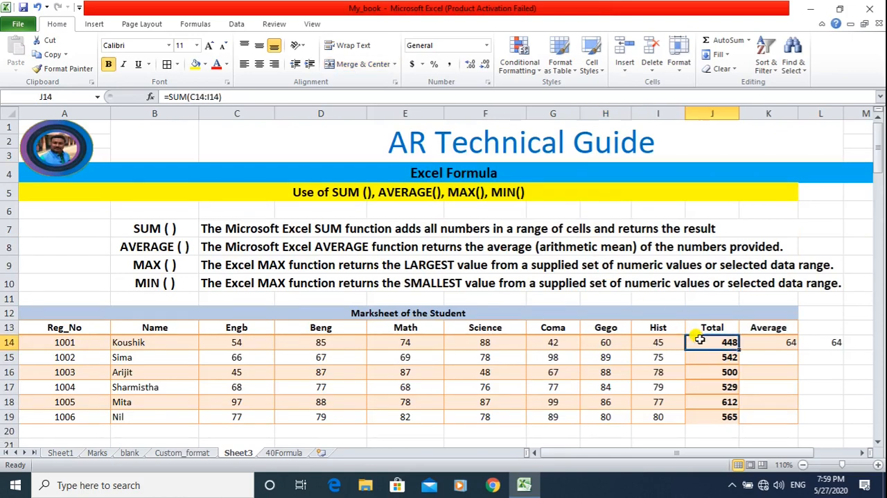
{"action": "key", "text": "shift+Down"}
{"action": "key", "text": "shift+Down"}
{"action": "key", "text": "shift+Down"}
{"action": "key", "text": "shift+Down"}
{"action": "key", "text": "shift+Down"}
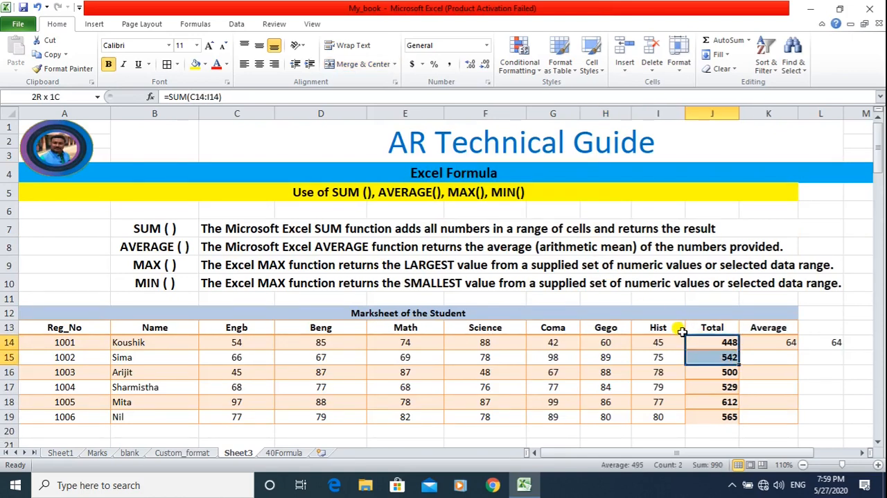
{"action": "key", "text": "Delete"}
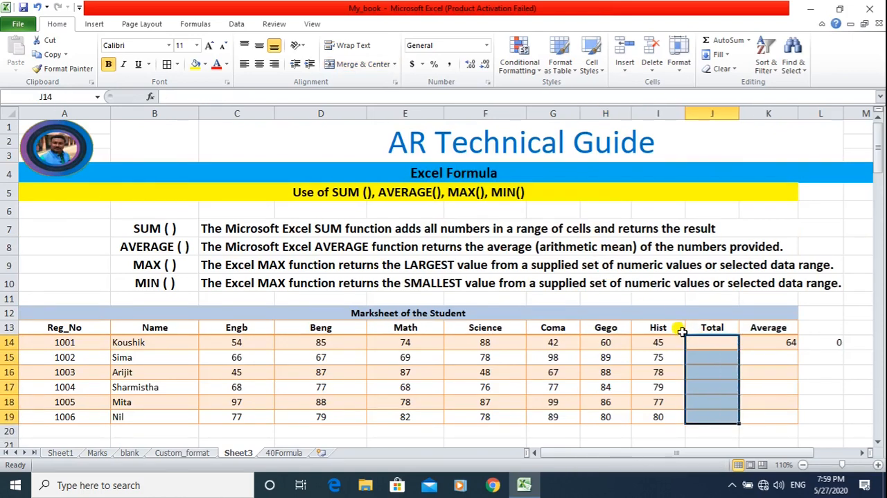
Enter 0 as the first student's total in J14 and delete the average formula in K14.
{"action": "type", "text": "0"}
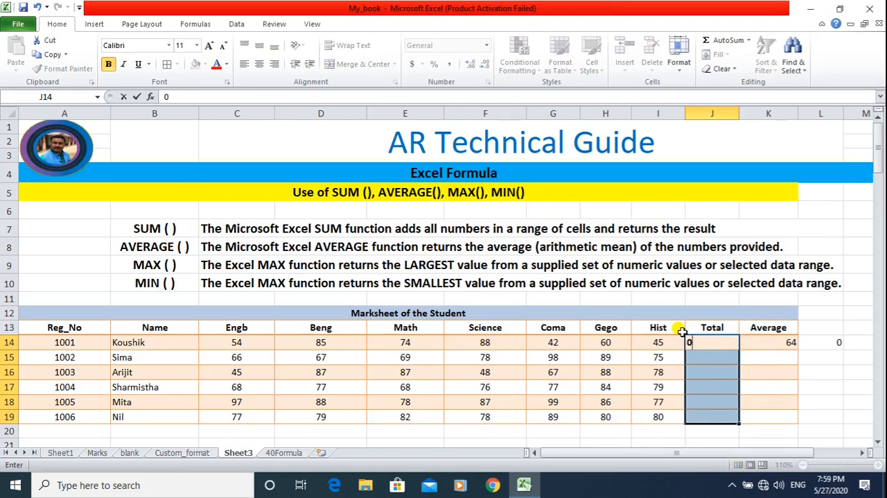
{"action": "key", "text": "Right"}
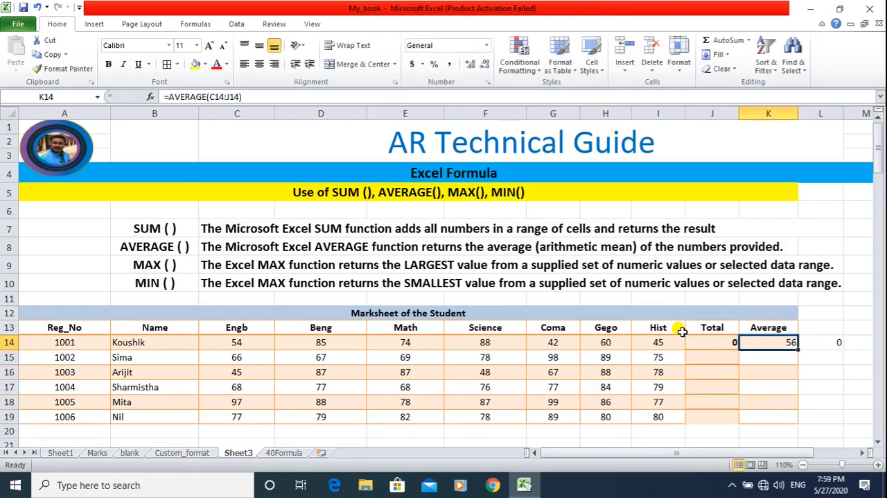
{"action": "key", "text": "Delete"}
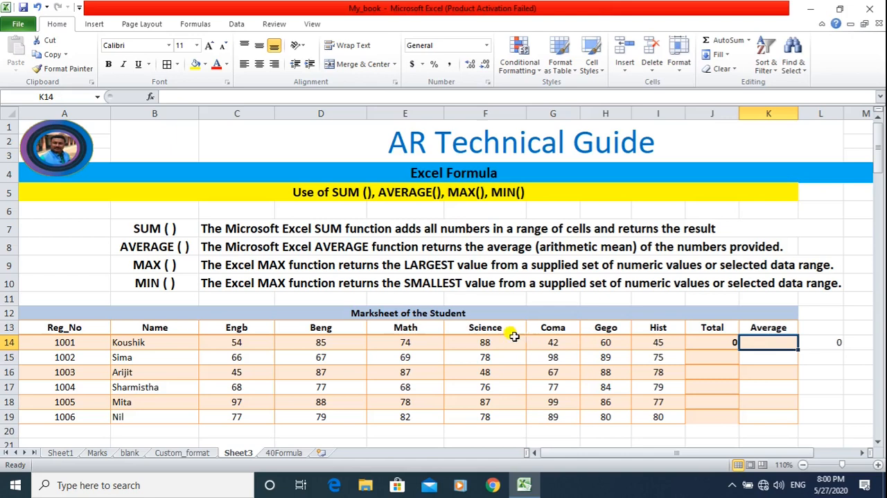
{"action": "double_click", "coordinate": [140, 221]}
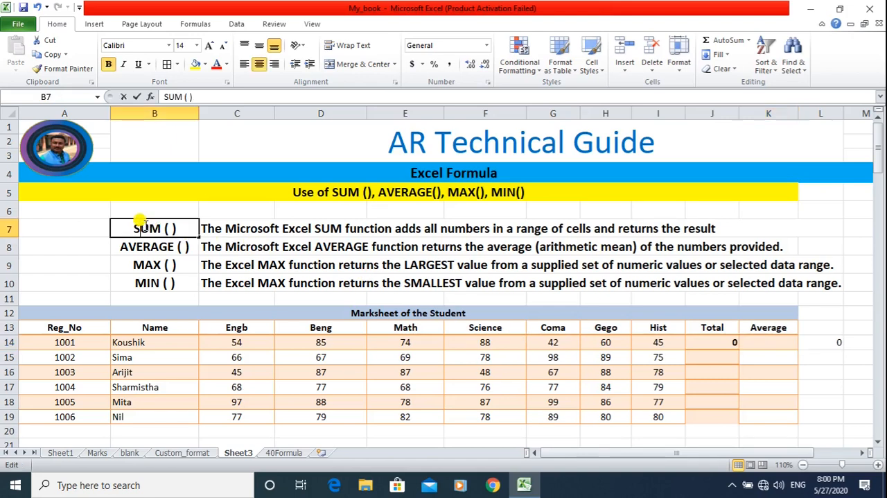
{"action": "left_click", "coordinate": [97, 227]}
{"action": "double_click", "coordinate": [127, 231]}
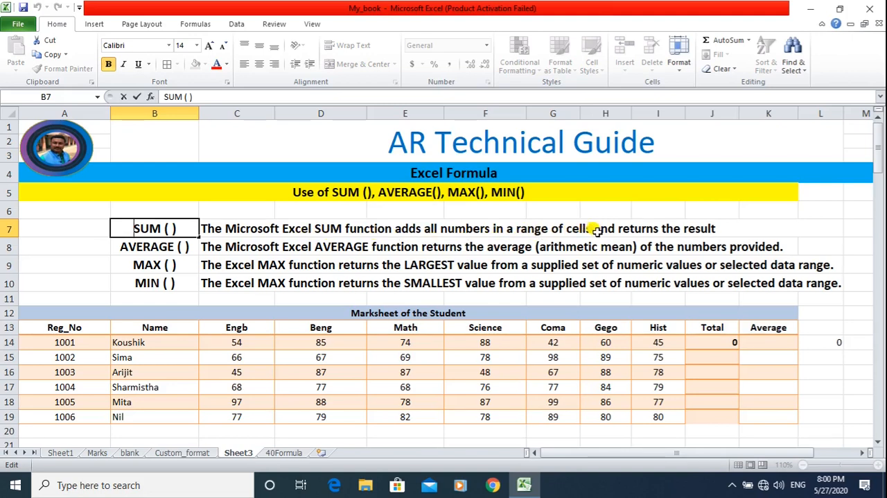
Calculate the first student's total in J14 with the formula =SUM(C14:I14).
{"action": "left_click", "coordinate": [688, 342]}
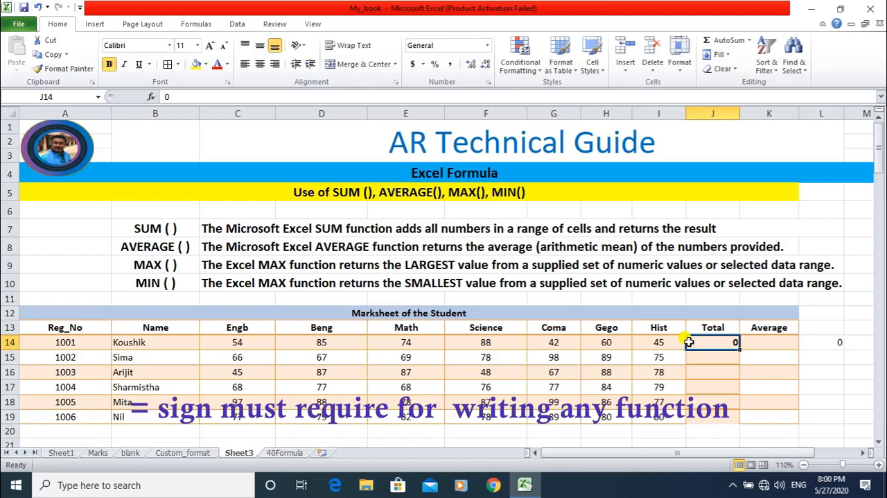
{"action": "type", "text": "="}
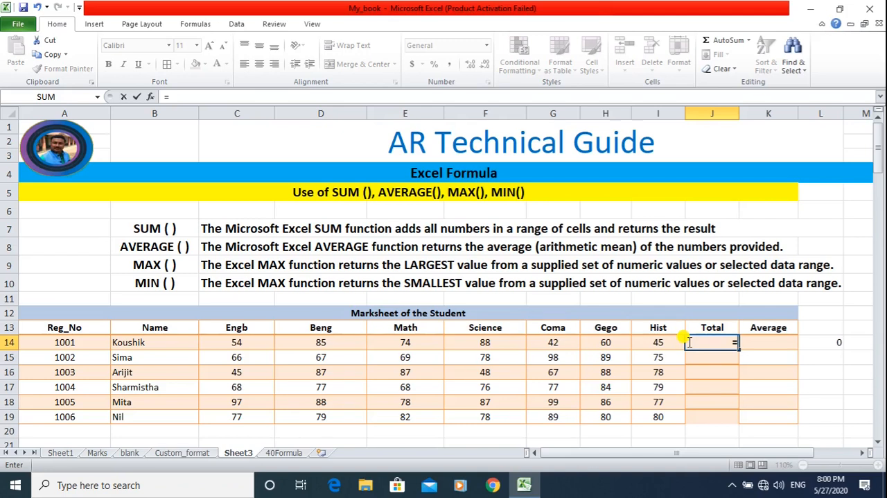
{"action": "type", "text": "su"}
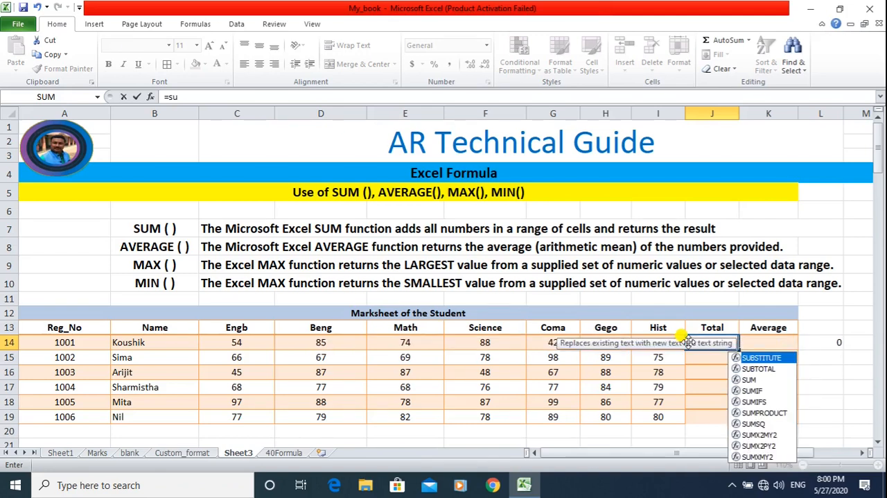
{"action": "type", "text": "m"}
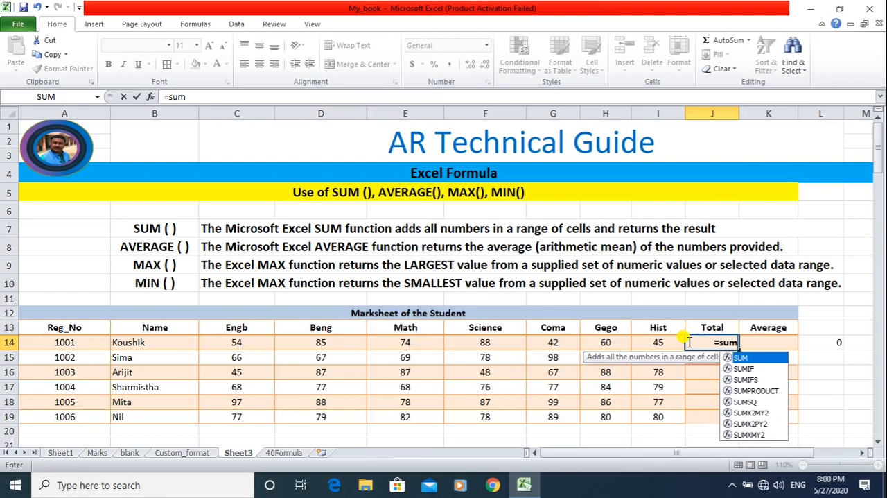
{"action": "type", "text": "("}
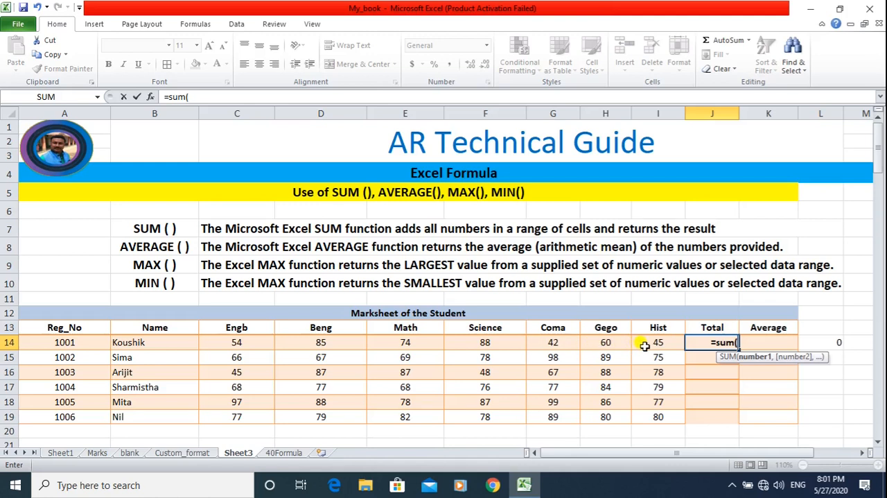
{"action": "left_click", "coordinate": [250, 341]}
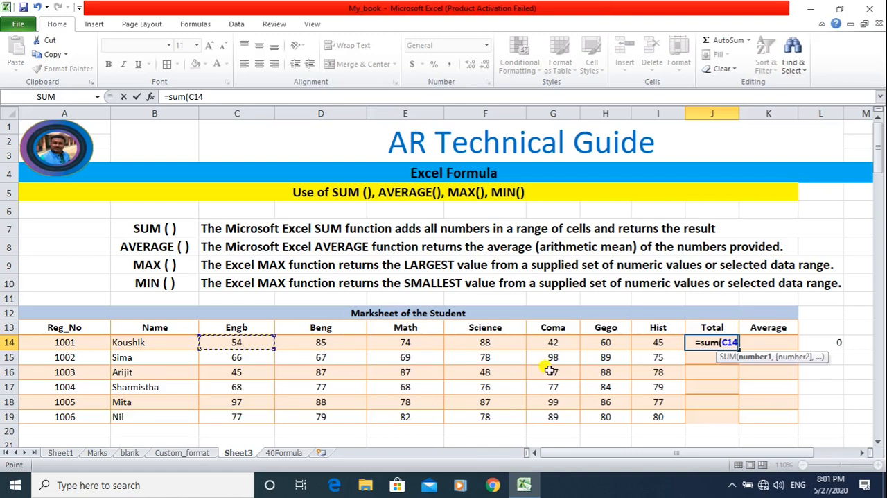
{"action": "left_click_drag", "start_coordinate": [225, 340], "coordinate": [644, 342]}
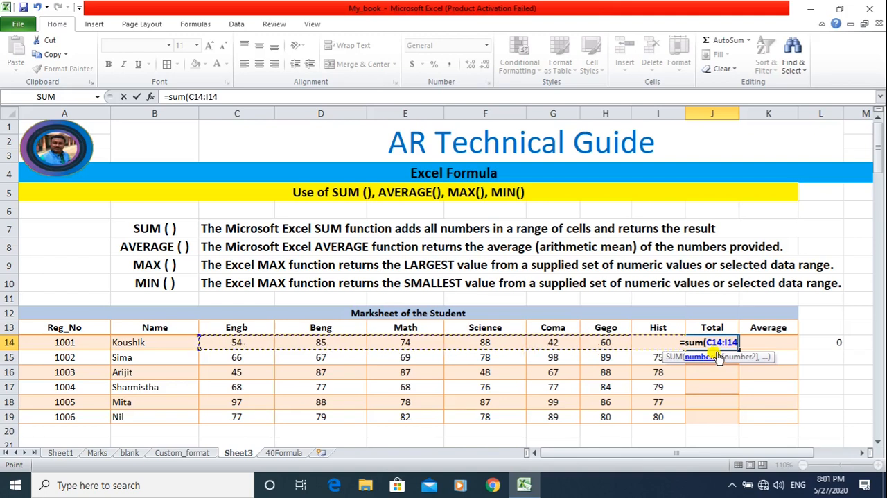
{"action": "type", "text": ")"}
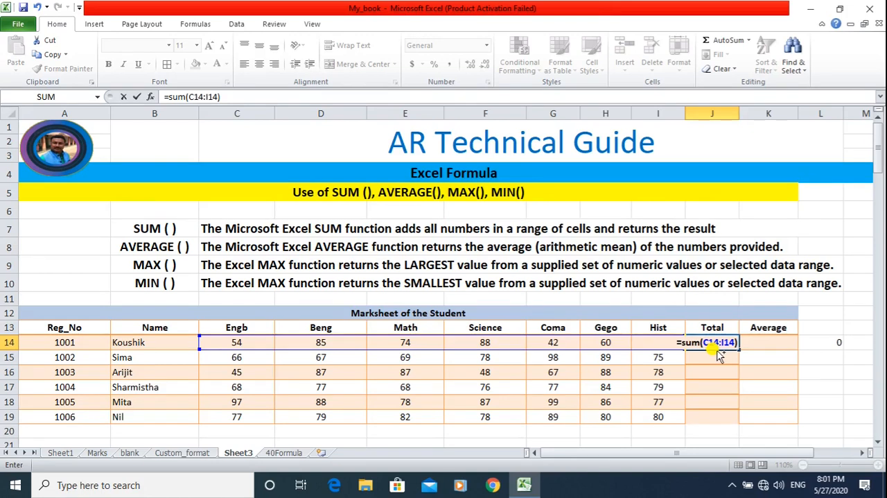
{"action": "key", "text": "ctrl+F1"}
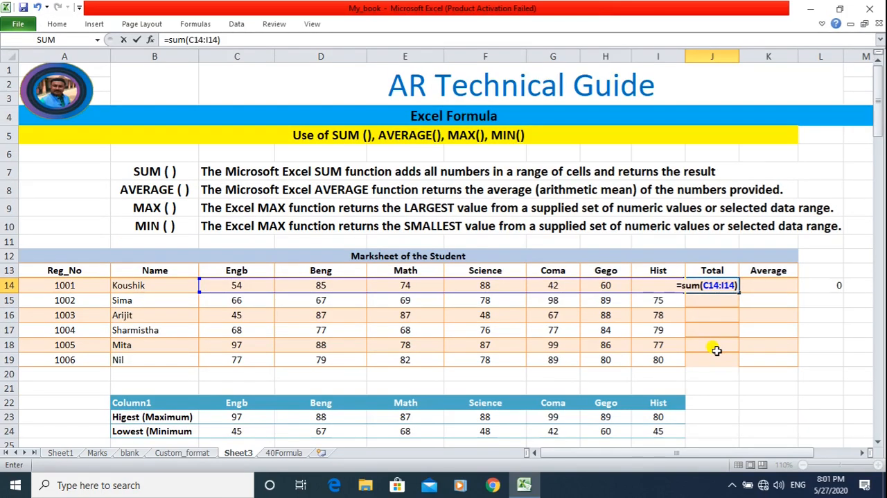
{"action": "key", "text": "Return"}
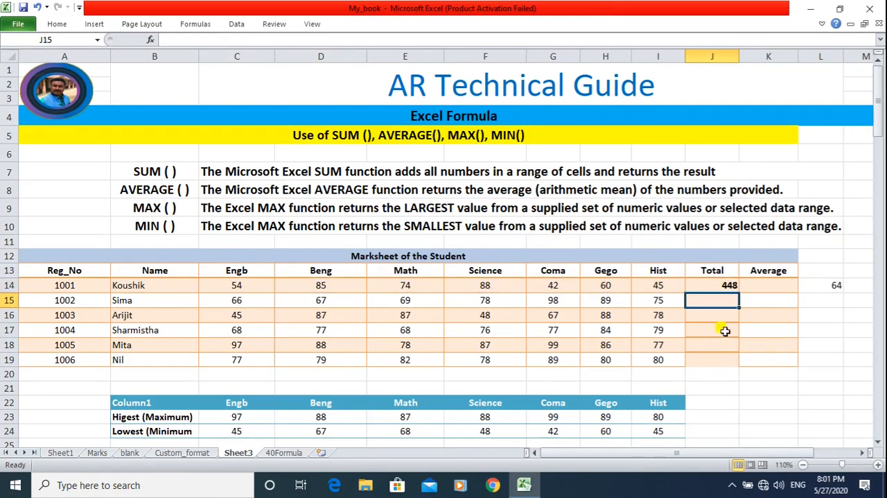
Restore the collapsed ribbon and review the SUM formula and its referenced range in cell J14.
{"action": "left_click", "coordinate": [728, 284]}
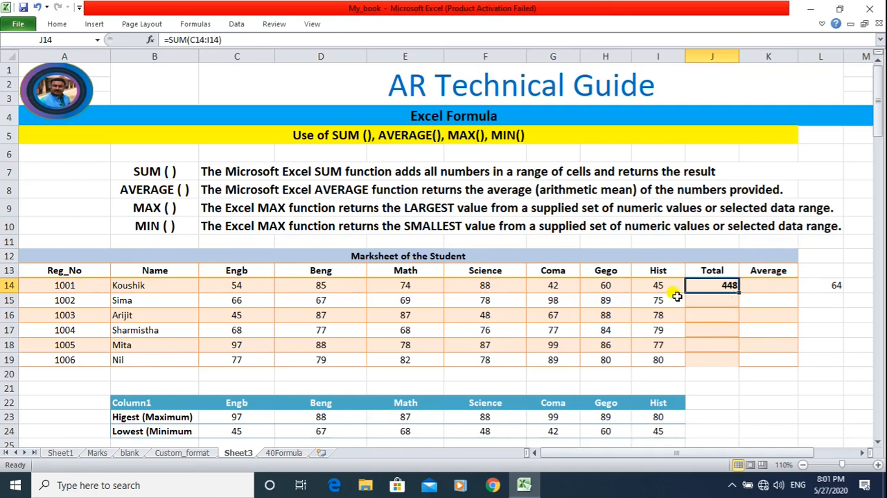
{"action": "key", "text": "ctrl+F1"}
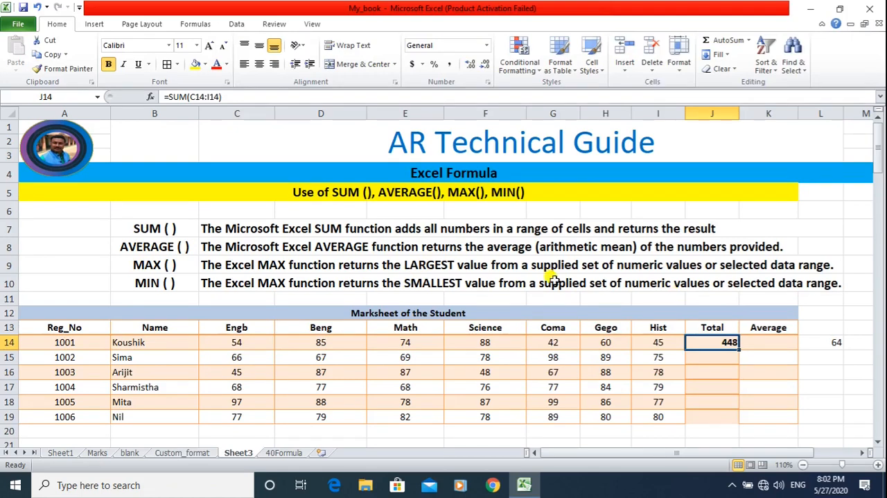
{"action": "left_click", "coordinate": [217, 98]}
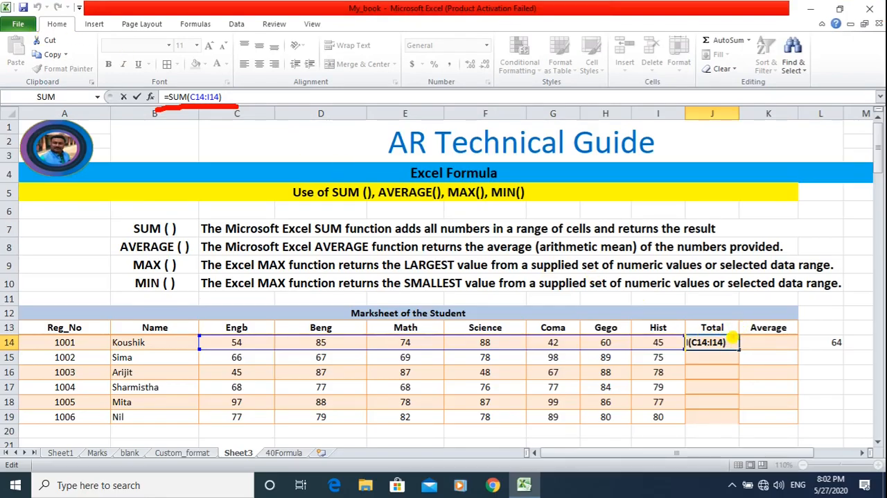
{"action": "key", "text": "Return"}
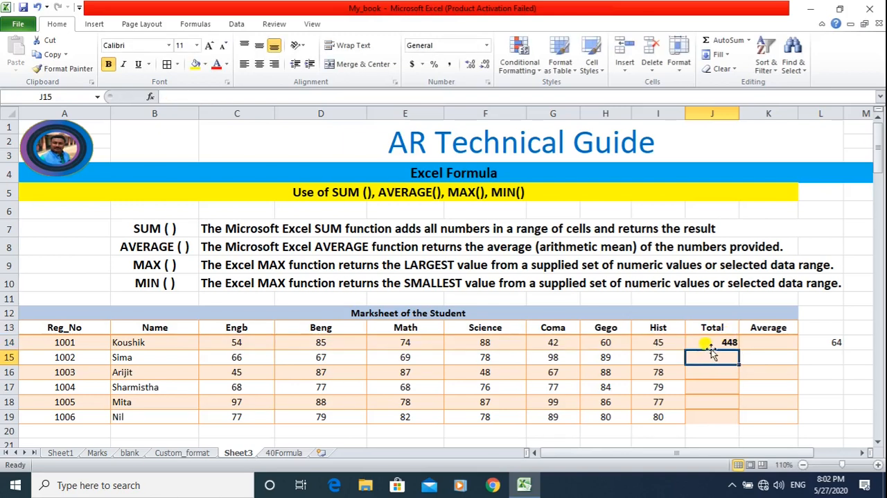
Calculate the second student's total in J15 with the formula =SUM(C15:I15).
{"action": "type", "text": "=su"}
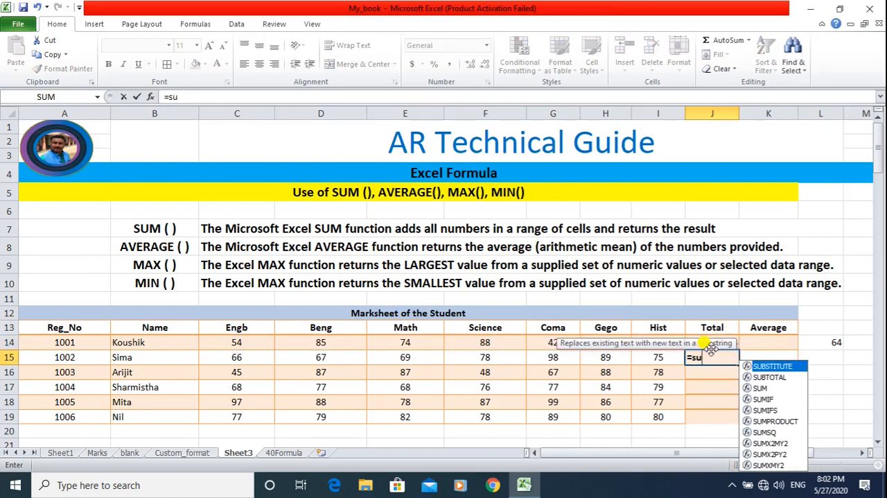
{"action": "type", "text": "m("}
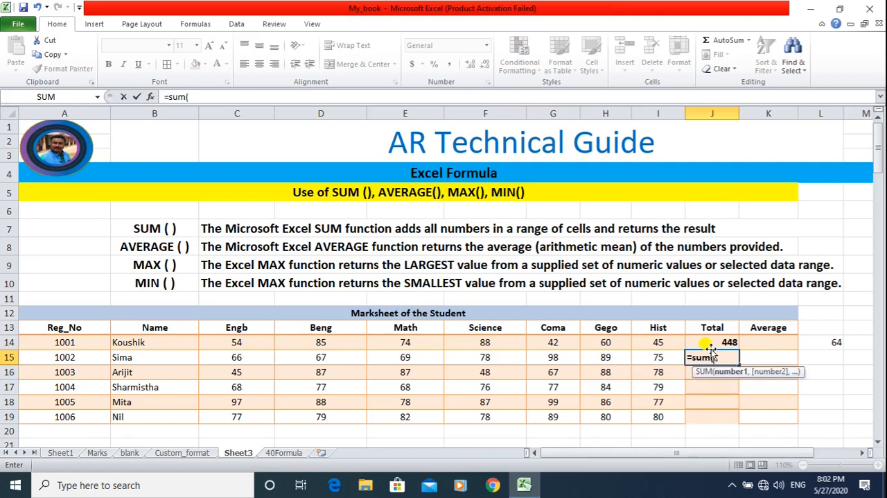
{"action": "left_click", "coordinate": [229, 357]}
{"action": "left_click", "coordinate": [321, 356]}
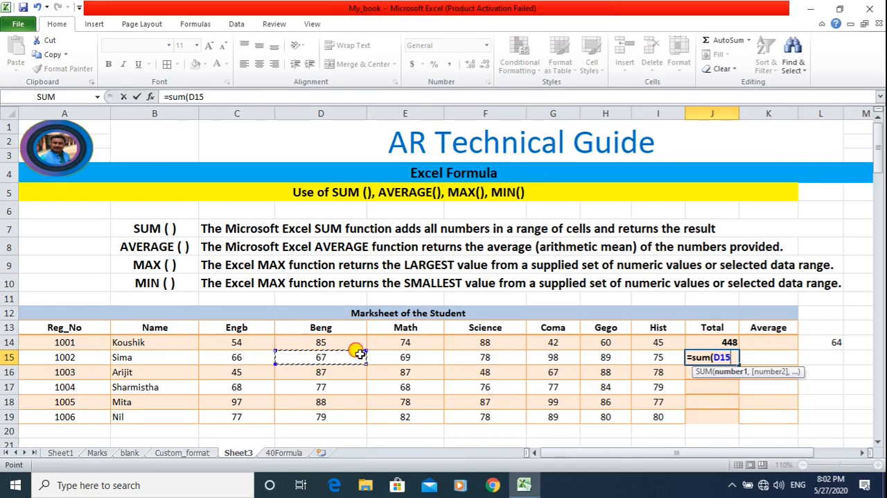
{"action": "left_click_drag", "start_coordinate": [250, 351], "coordinate": [638, 356]}
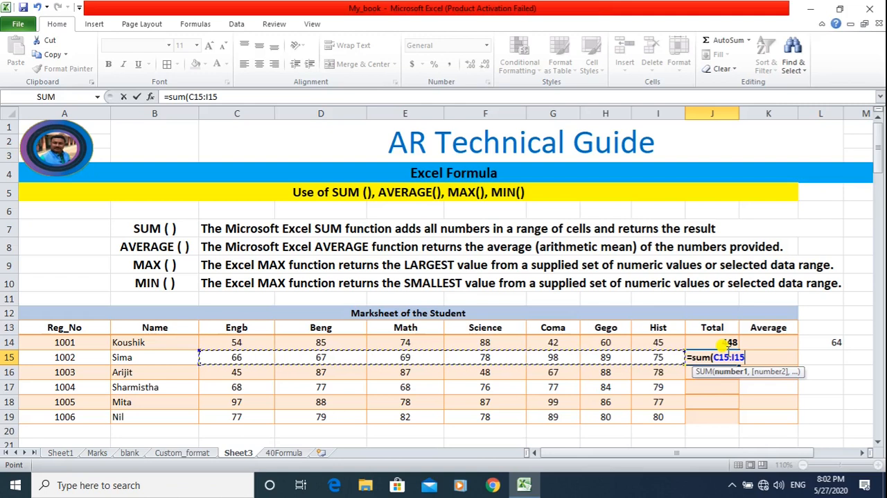
{"action": "type", "text": ")"}
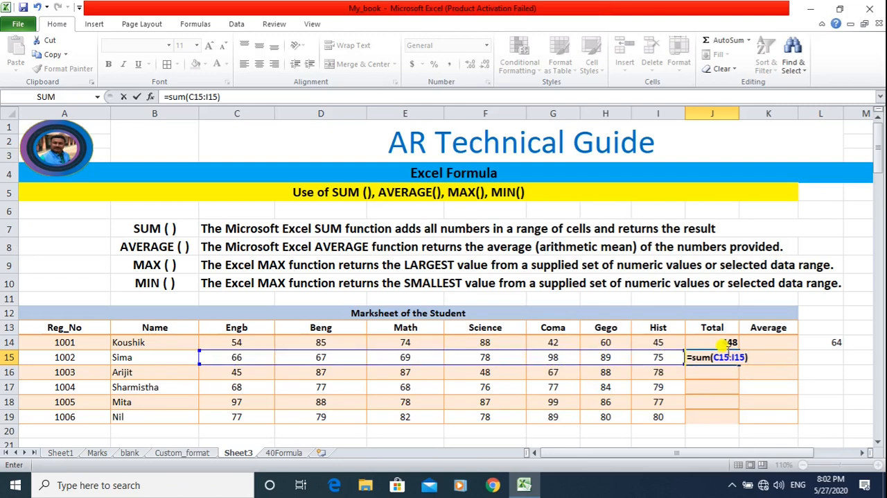
{"action": "key", "text": "Return"}
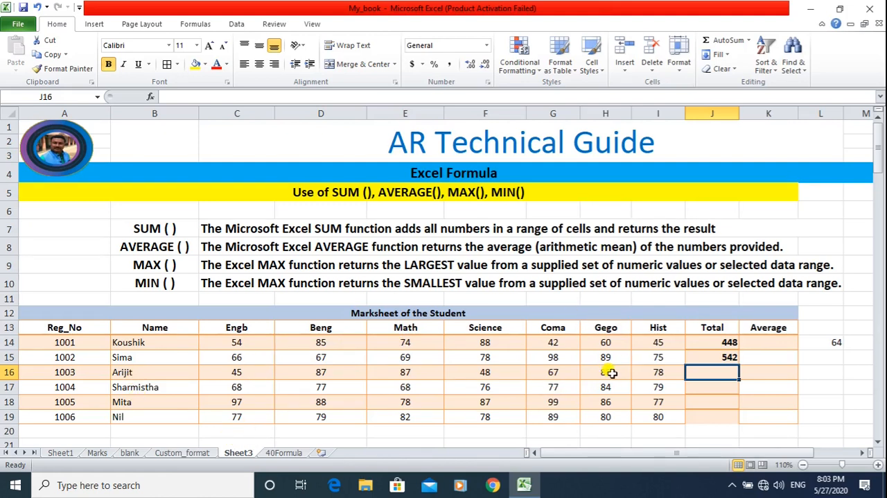
Fill the SUM formula from J15 down through J19 to total the remaining students' marks.
{"action": "left_click", "coordinate": [730, 357]}
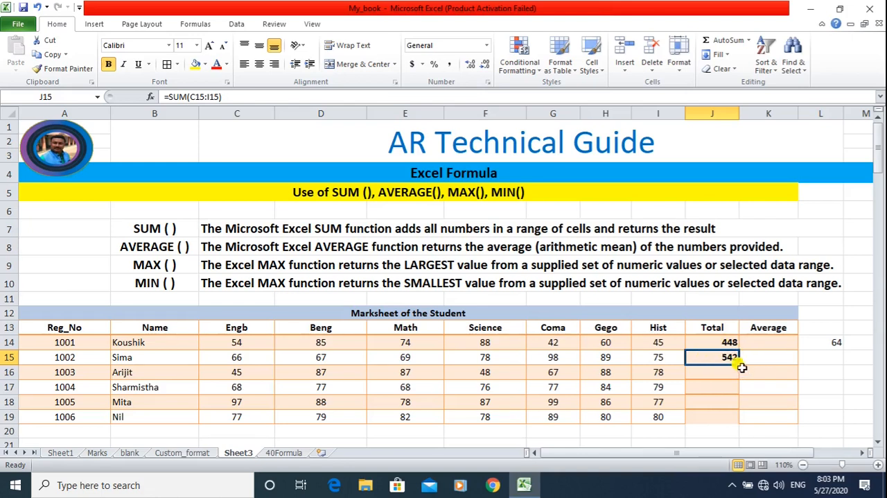
{"action": "left_click_drag", "start_coordinate": [740, 365], "coordinate": [733, 418]}
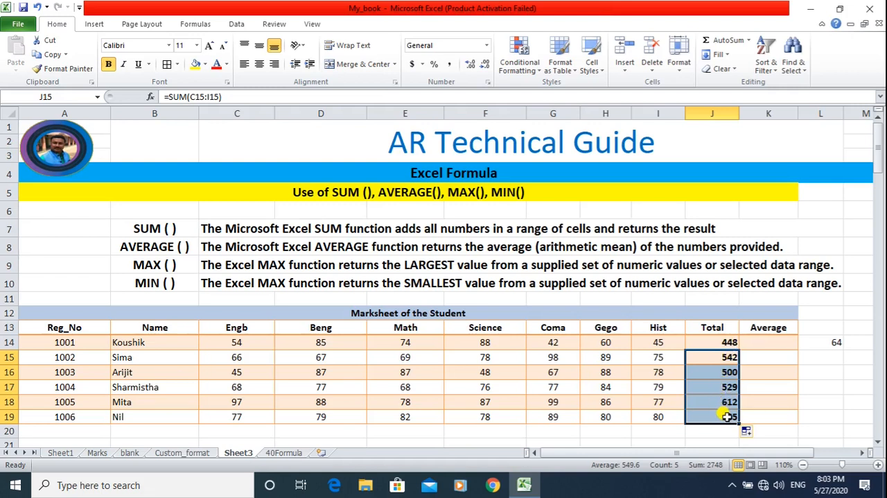
Examine the SUM formulas in the Total column cells to compare the row range each one references.
{"action": "left_click", "coordinate": [714, 372]}
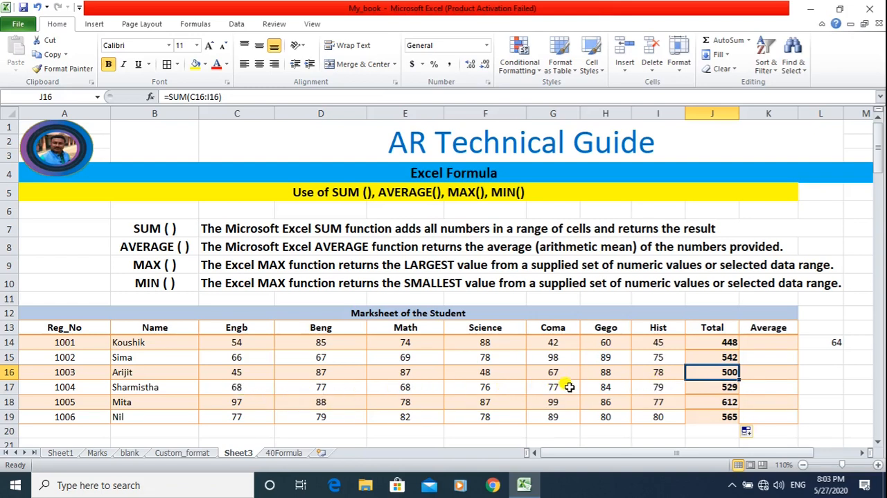
{"action": "double_click", "coordinate": [715, 386]}
{"action": "left_click", "coordinate": [724, 372]}
{"action": "key", "text": "Escape"}
{"action": "left_click", "coordinate": [727, 354]}
{"action": "left_click", "coordinate": [729, 342]}
{"action": "left_click", "coordinate": [727, 373]}
{"action": "left_click", "coordinate": [728, 404]}
{"action": "left_click", "coordinate": [728, 416]}
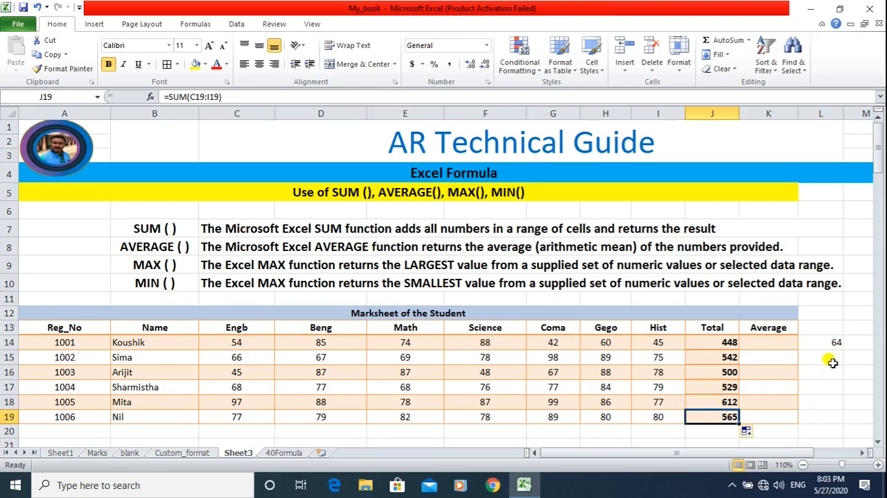
Delete the leftover formula in L14 beside the marksheet and return to the first total in J14.
{"action": "double_click", "coordinate": [835, 342]}
{"action": "key", "text": "BackSpace"}
{"action": "key", "text": "BackSpace"}
{"action": "key", "text": "BackSpace"}
{"action": "key", "text": "BackSpace"}
{"action": "key", "text": "BackSpace"}
{"action": "key", "text": "BackSpace"}
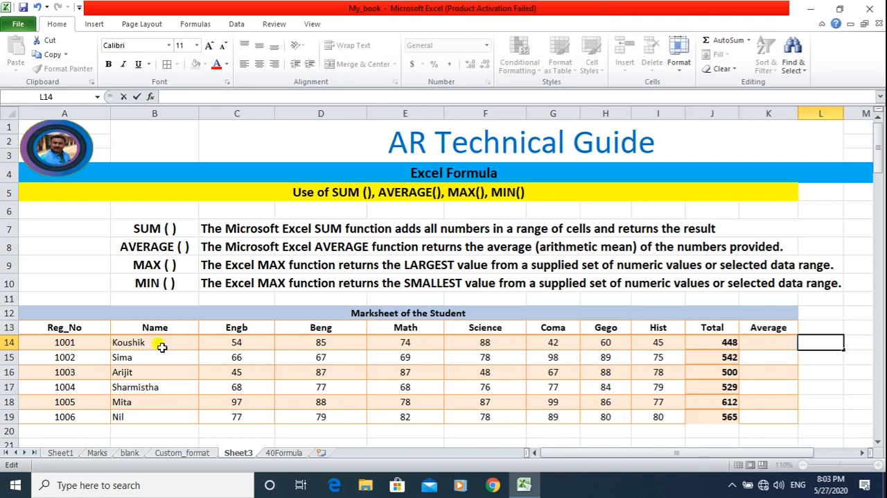
{"action": "left_click", "coordinate": [713, 344]}
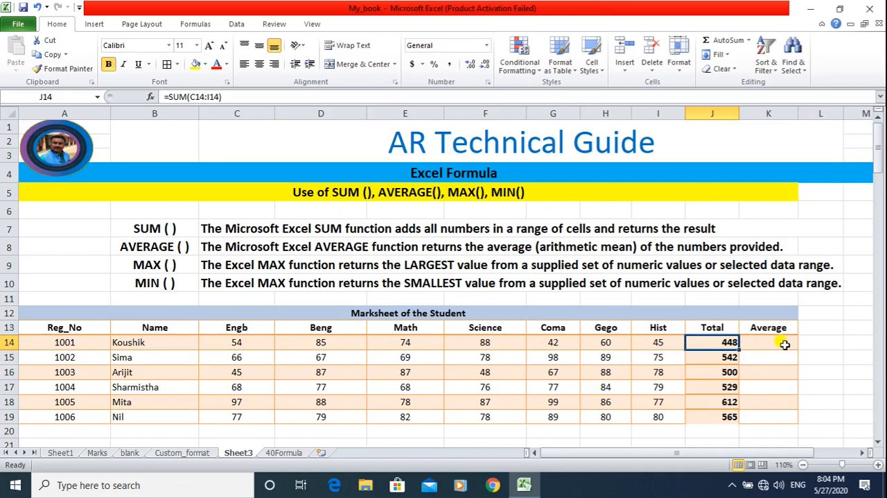
Calculate the first student's average in K14 with the formula =AVERAGE(C14:I14).
{"action": "left_click", "coordinate": [784, 344]}
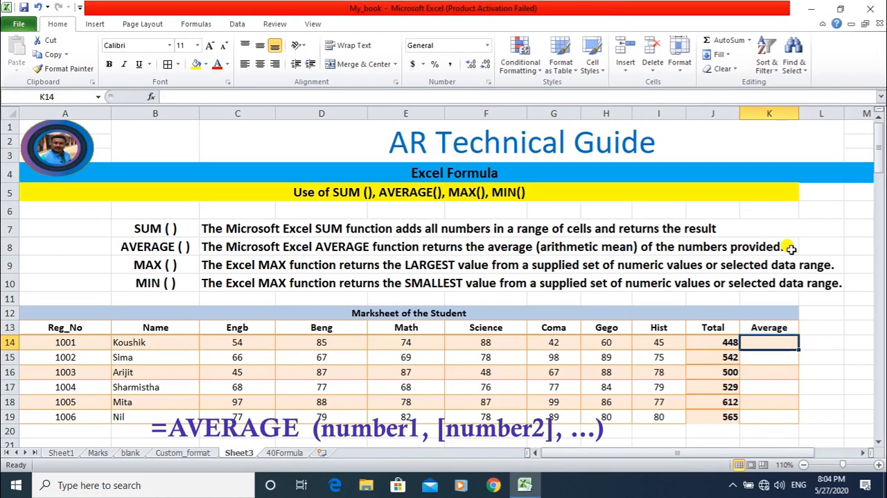
{"action": "type", "text": "="}
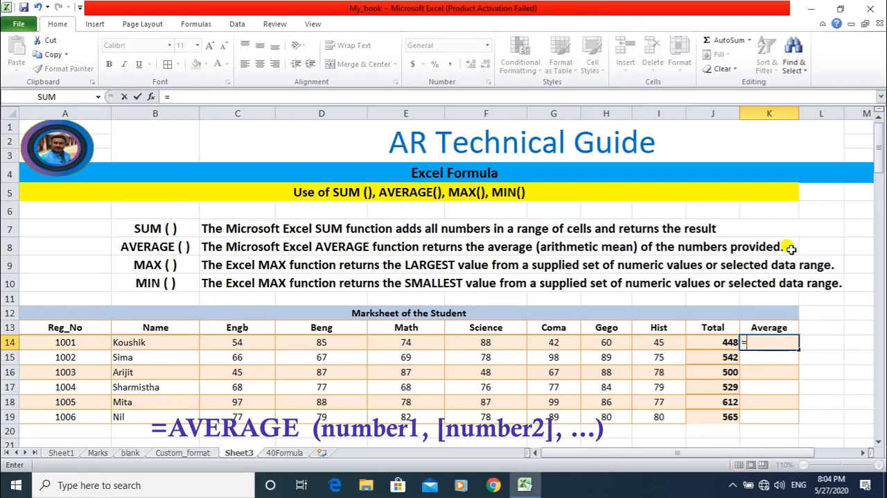
{"action": "type", "text": "average"}
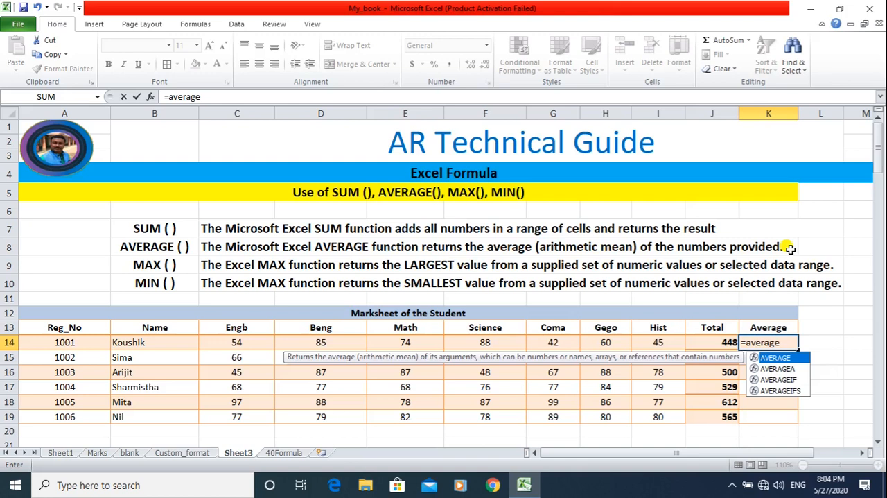
{"action": "type", "text": "("}
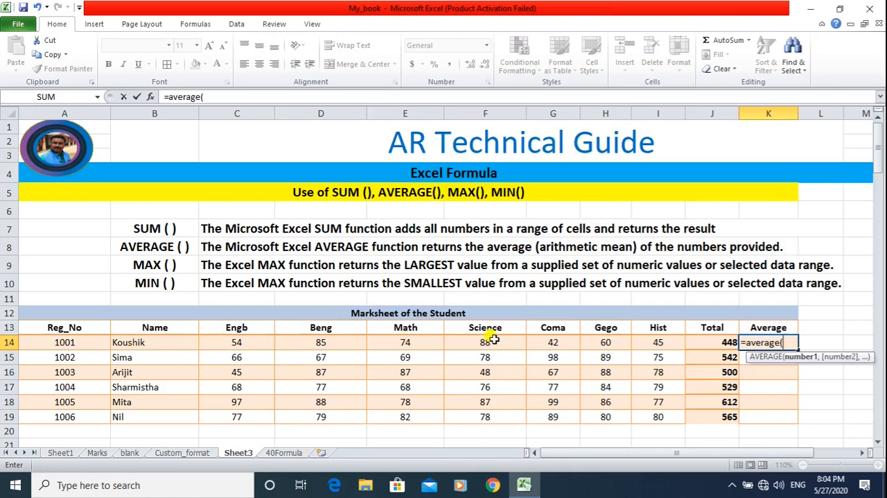
{"action": "left_click_drag", "start_coordinate": [227, 339], "coordinate": [653, 340]}
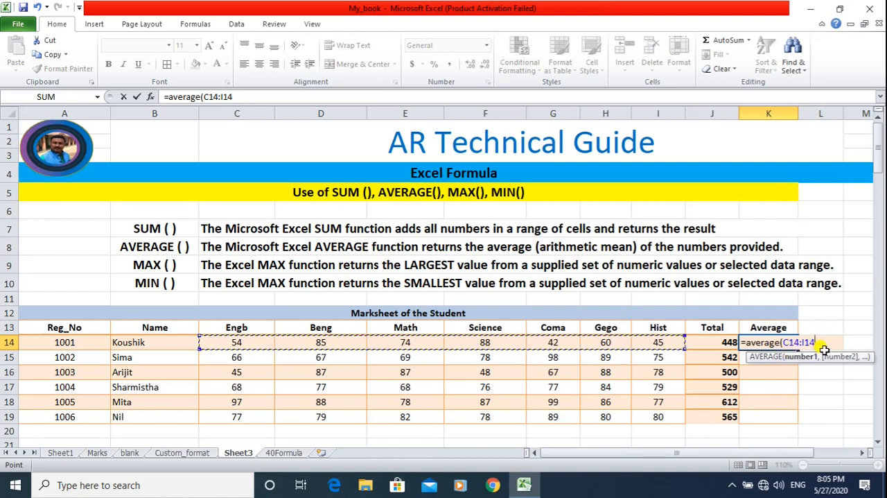
{"action": "type", "text": ")"}
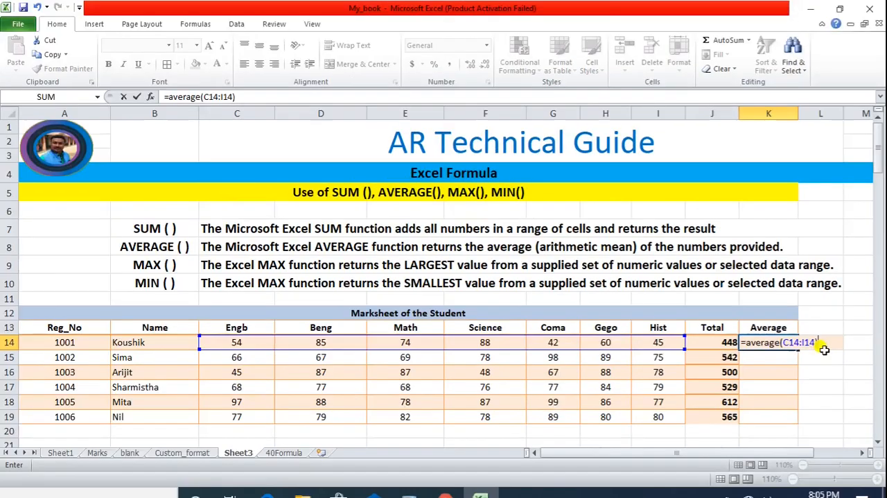
{"action": "key", "text": "Return"}
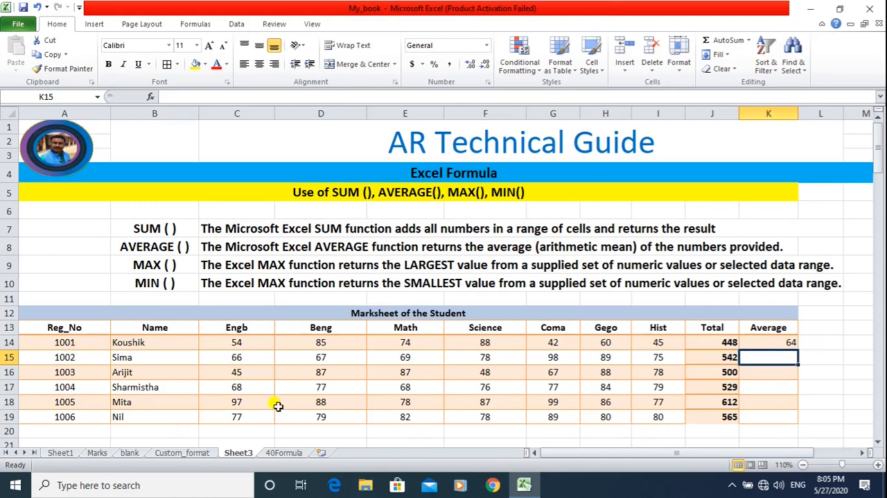
Check the AVERAGE formula in K14 and fill it down through K19 for the remaining students.
{"action": "double_click", "coordinate": [780, 342]}
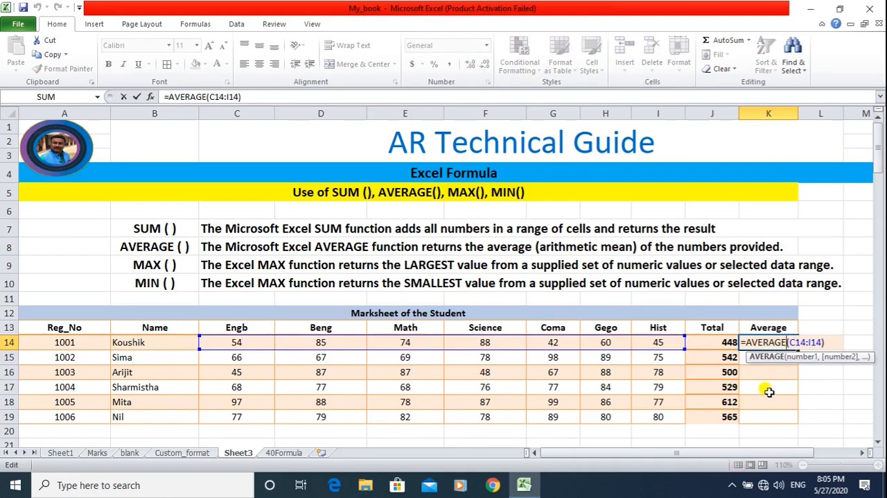
{"action": "key", "text": "Escape"}
{"action": "double_click", "coordinate": [797, 348]}
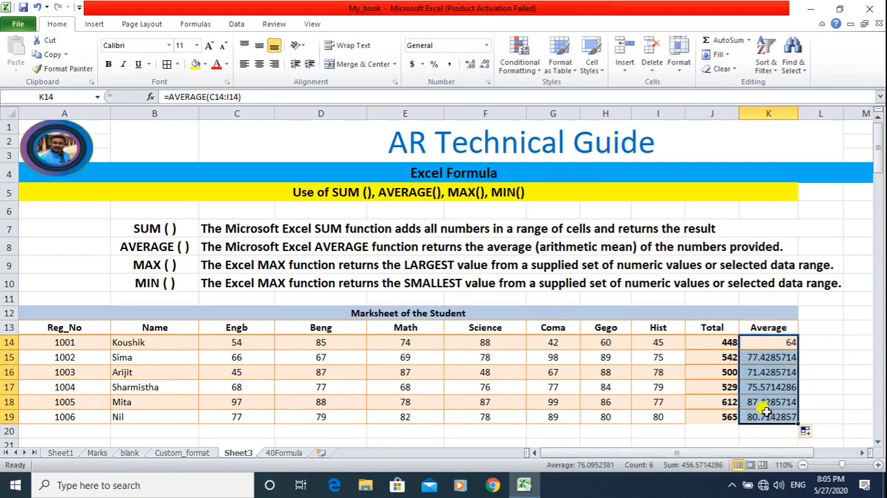
{"action": "left_click", "coordinate": [808, 373]}
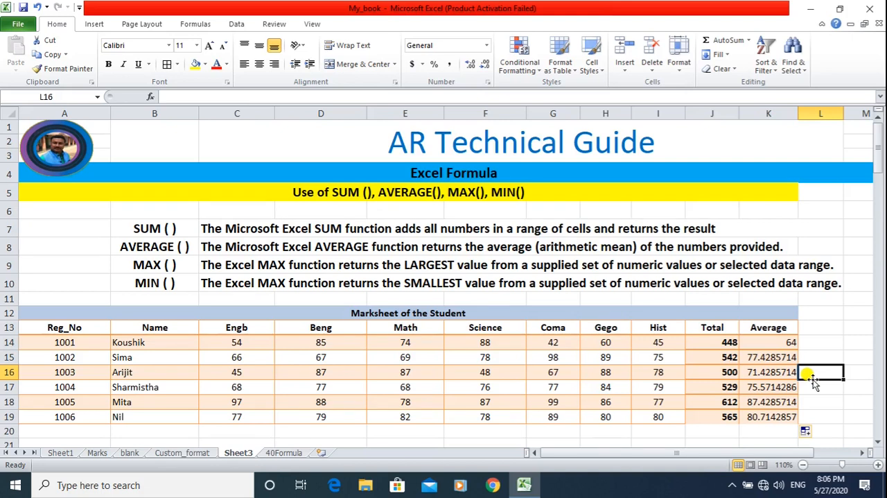
Format the averages in K14:K19 with the Number category and 2 decimal places.
{"action": "left_click", "coordinate": [771, 357]}
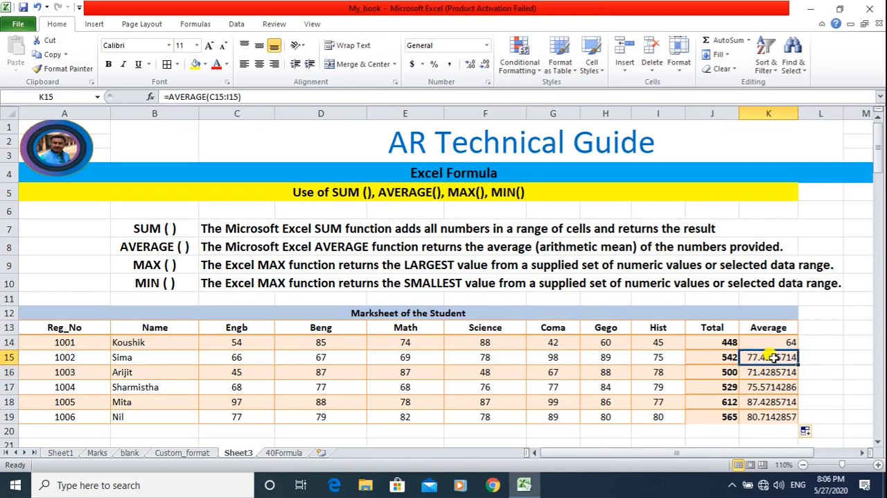
{"action": "key", "text": "Up"}
{"action": "key", "text": "shift+Down"}
{"action": "key", "text": "shift+Down"}
{"action": "key", "text": "shift+Down"}
{"action": "key", "text": "shift+Down"}
{"action": "key", "text": "shift+Down"}
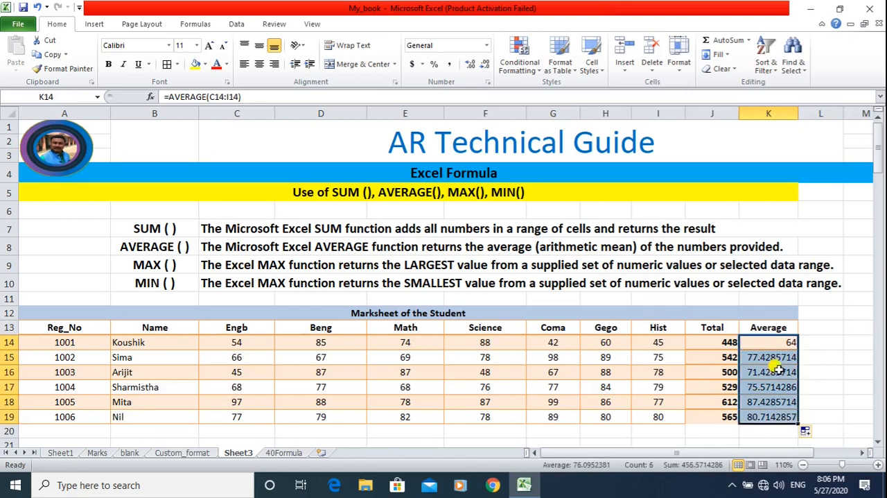
{"action": "right_click", "coordinate": [775, 399]}
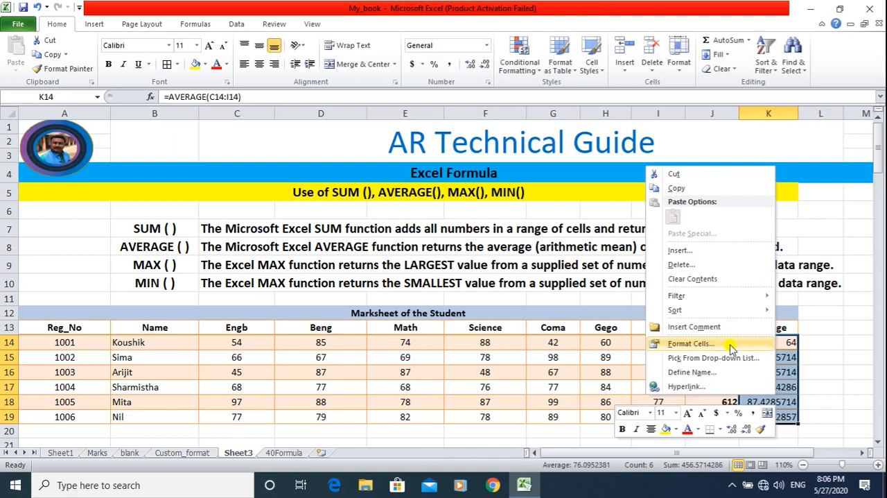
{"action": "left_click", "coordinate": [692, 343]}
{"action": "left_click", "coordinate": [572, 201]}
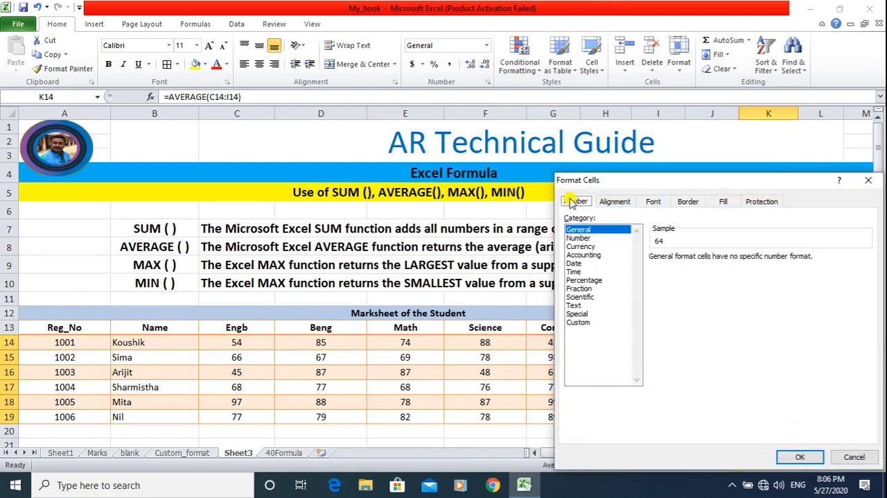
{"action": "left_click", "coordinate": [579, 238]}
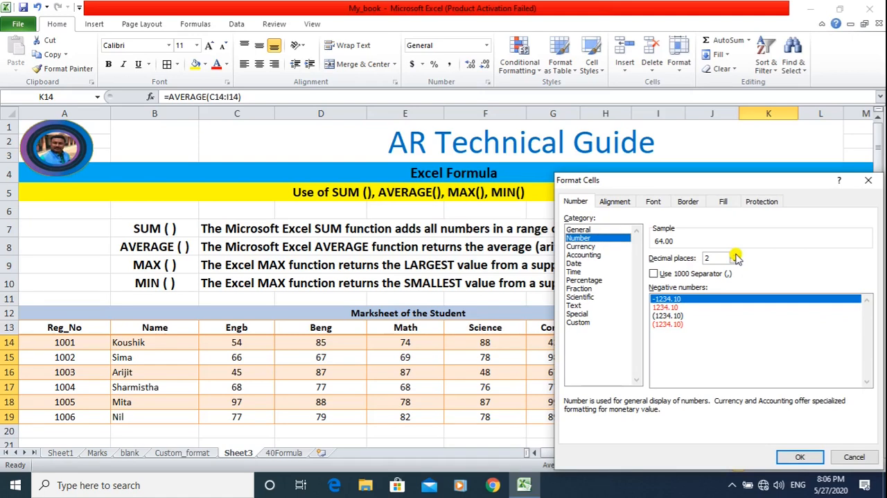
{"action": "left_click", "coordinate": [800, 457]}
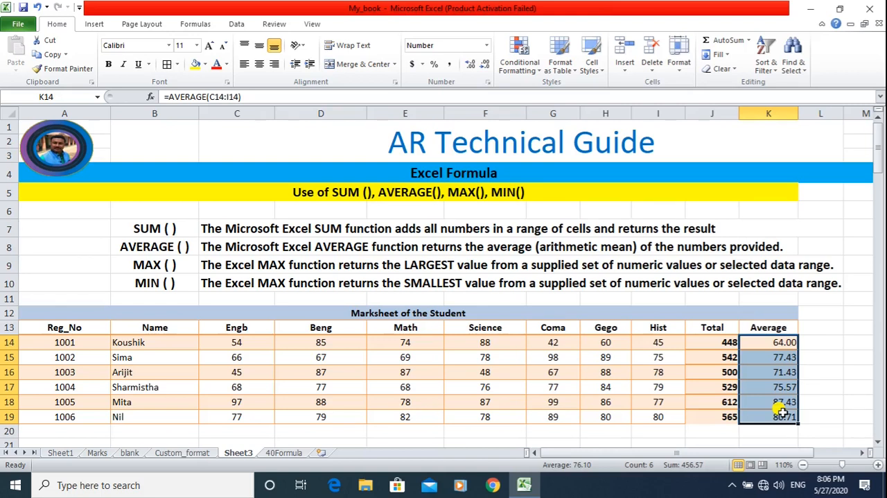
Calculate the first student's average by division in L14 with the formula =J14/7.
{"action": "left_click", "coordinate": [823, 342]}
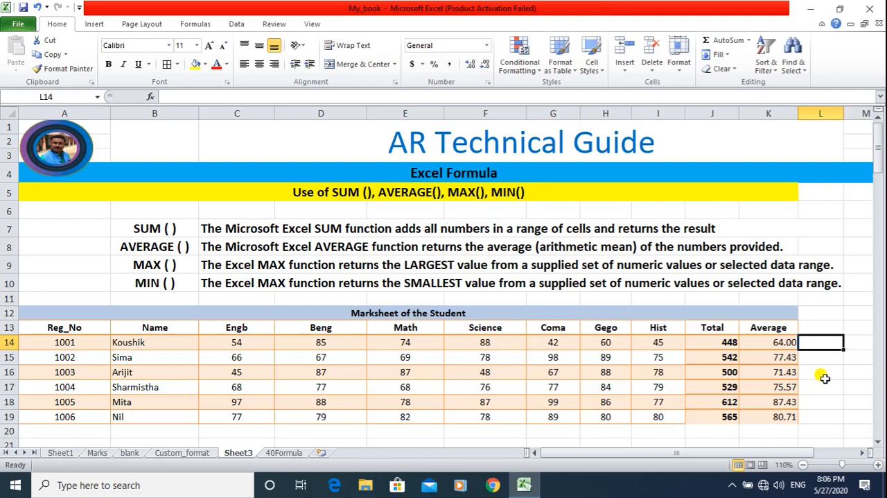
{"action": "type", "text": "="}
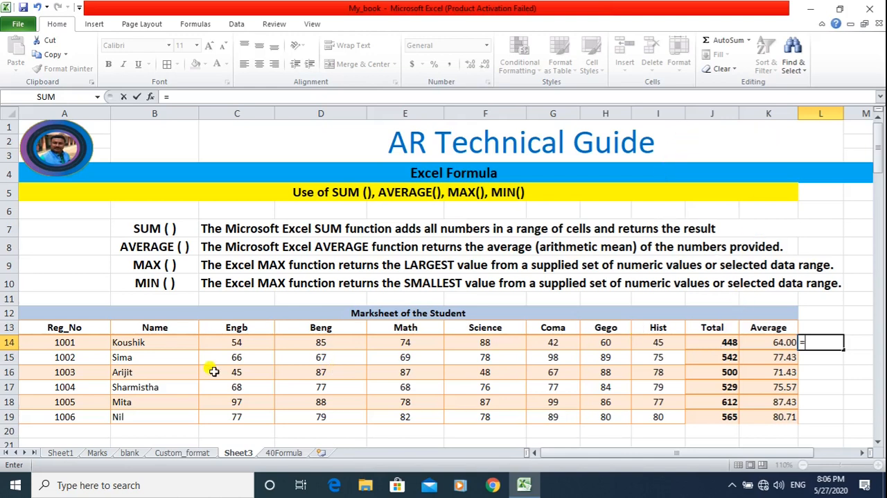
{"action": "left_click", "coordinate": [709, 342]}
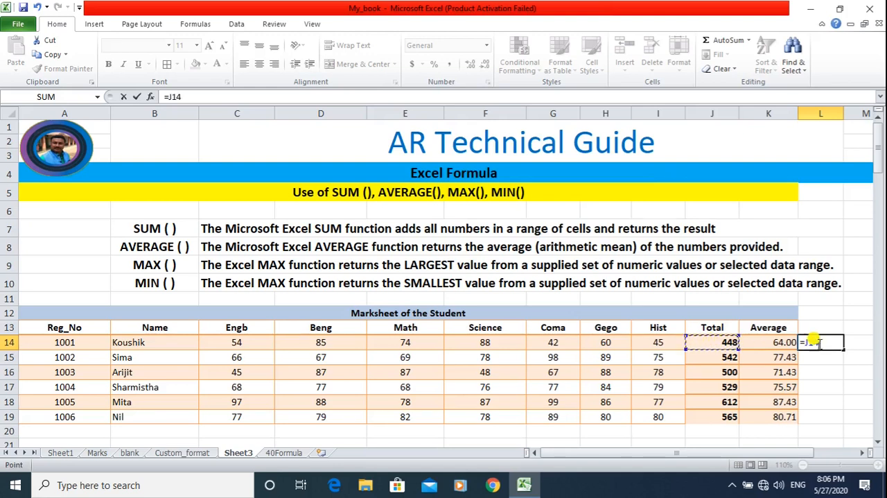
{"action": "type", "text": "/"}
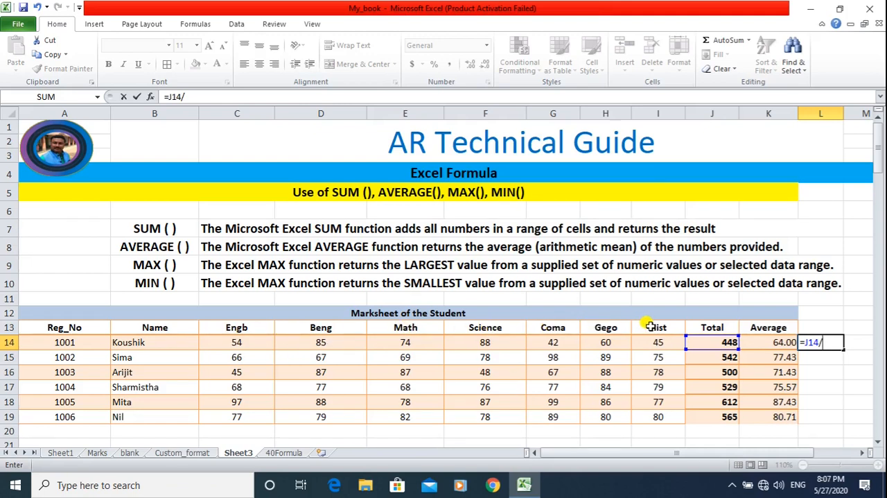
{"action": "type", "text": "7"}
{"action": "key", "text": "ctrl+F1"}
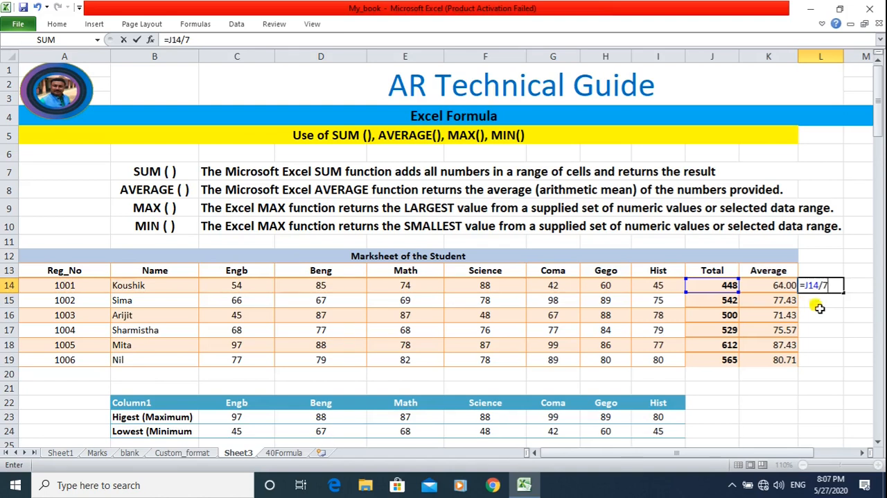
{"action": "key", "text": "ctrl+F1"}
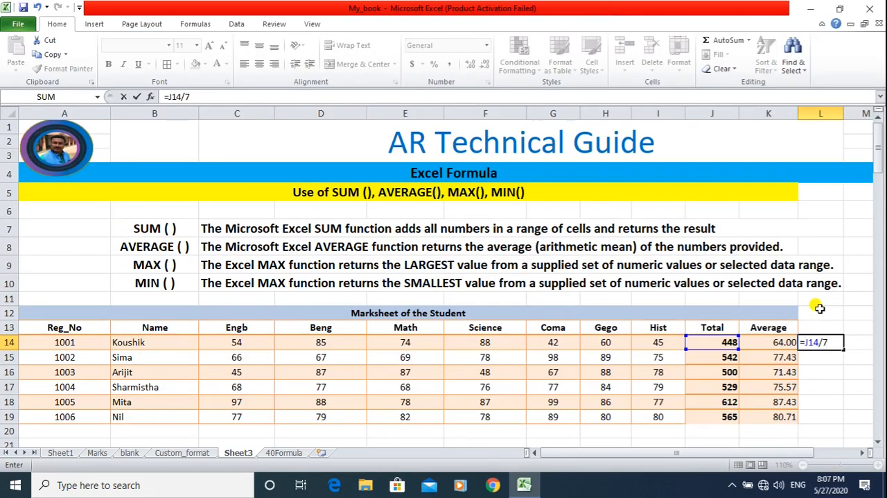
{"action": "key", "text": "Return"}
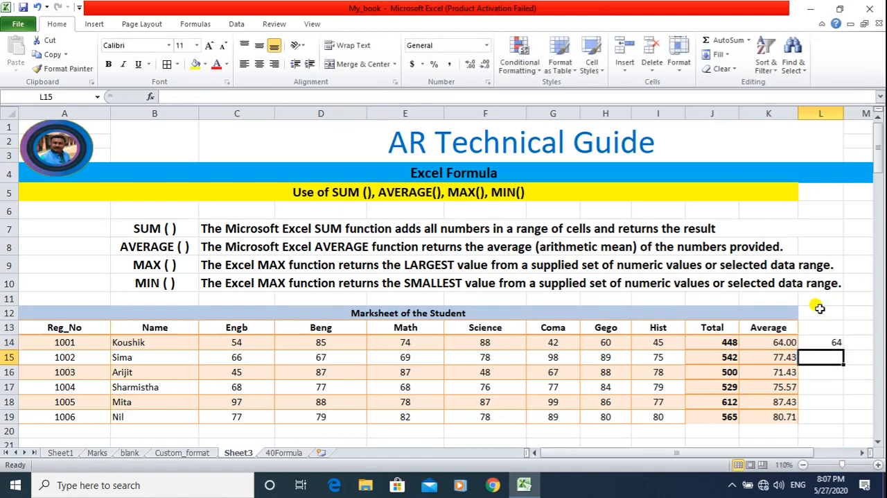
Fill the division formula from L14 down through L19 for the remaining students.
{"action": "left_click", "coordinate": [818, 341]}
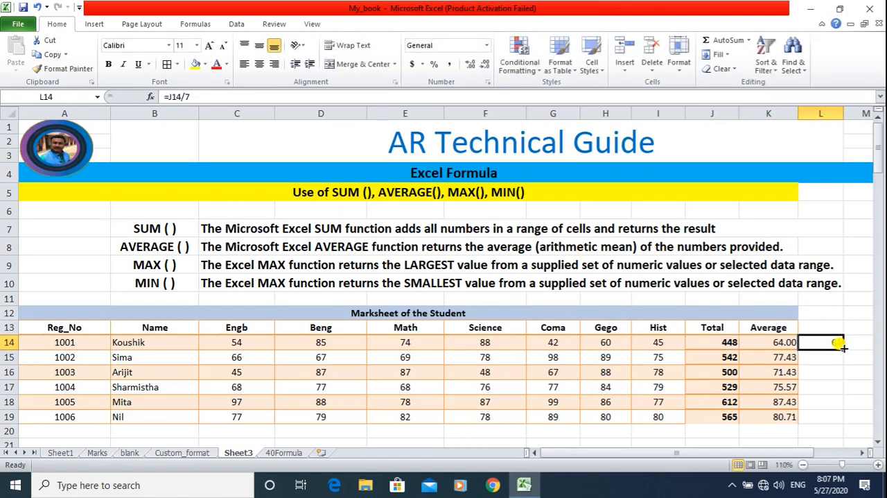
{"action": "left_click_drag", "start_coordinate": [843, 351], "coordinate": [842, 418]}
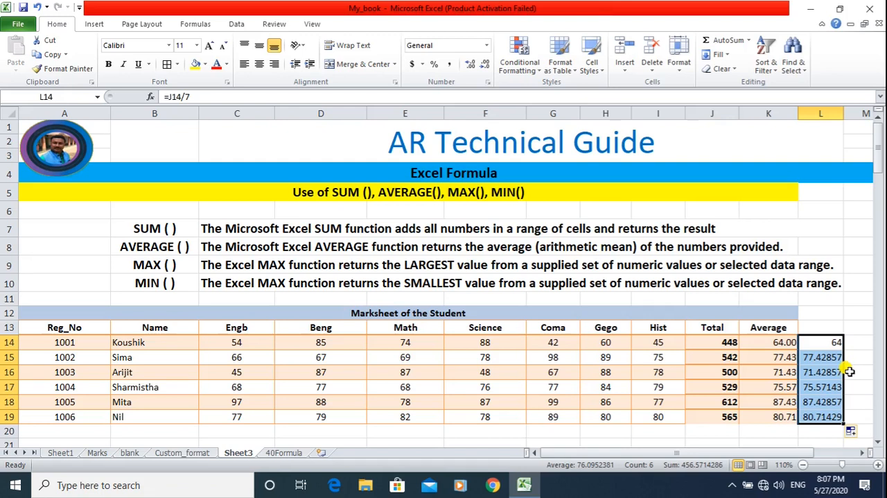
{"action": "left_click", "coordinate": [854, 369]}
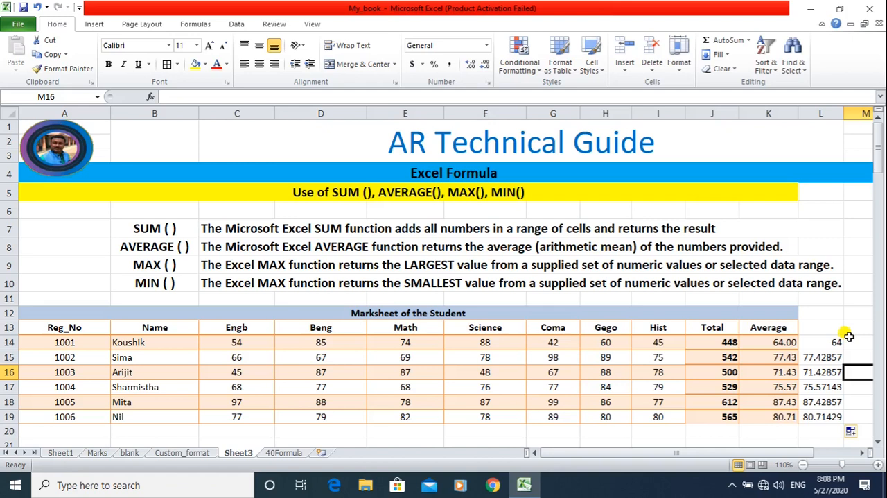
Clear the Total column formulas in J14:J19.
{"action": "left_click", "coordinate": [707, 337]}
{"action": "key", "text": "shift+Down"}
{"action": "key", "text": "shift+Down"}
{"action": "key", "text": "shift+Down"}
{"action": "key", "text": "shift+Down"}
{"action": "key", "text": "shift+Down"}
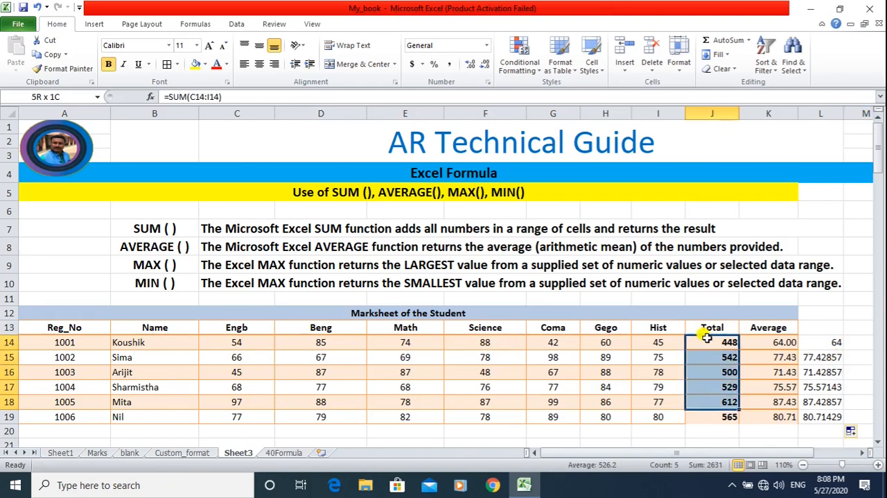
{"action": "key", "text": "Delete"}
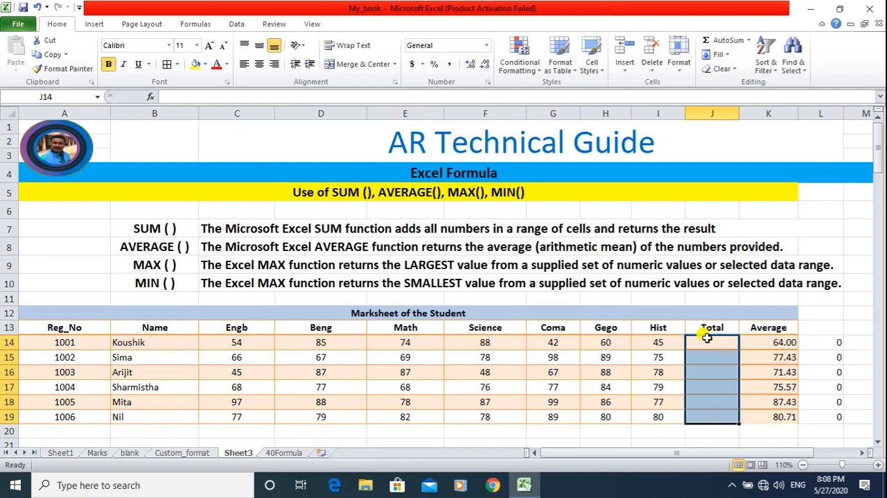
Total the first student's marks without Coma in J14 with the formula =SUM(C14:F14,H14:I14).
{"action": "left_click", "coordinate": [717, 343]}
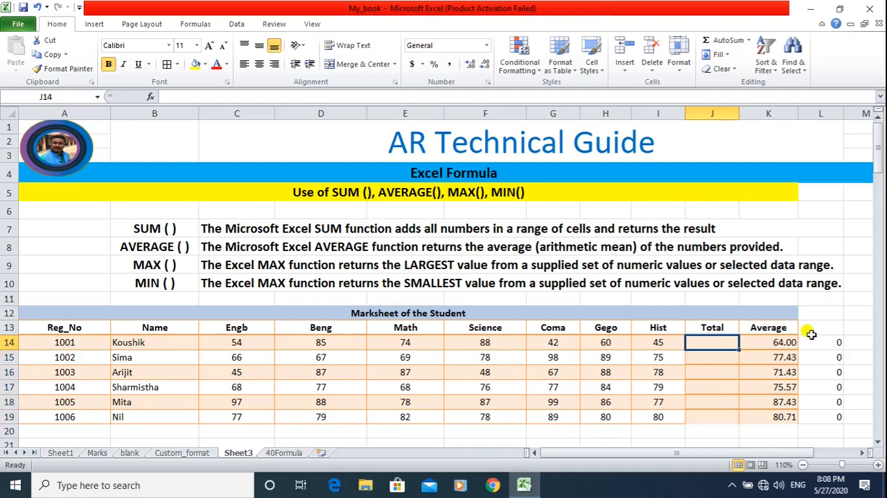
{"action": "type", "text": "="}
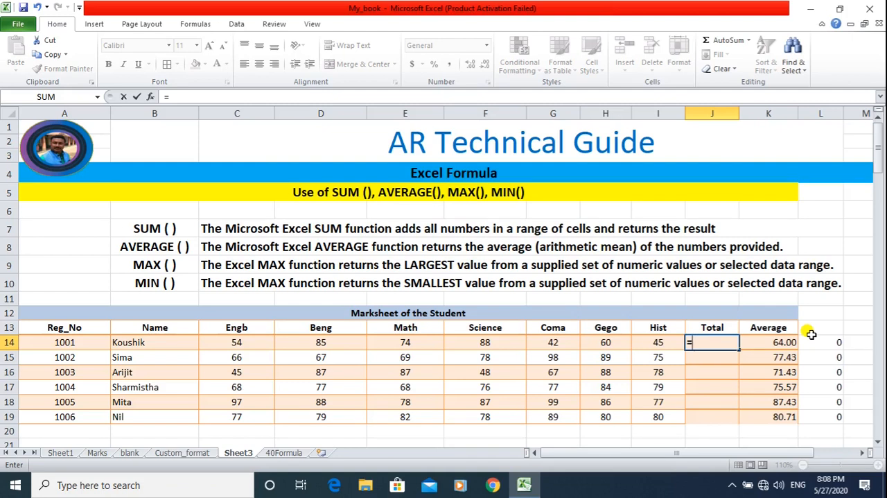
{"action": "type", "text": "sum("}
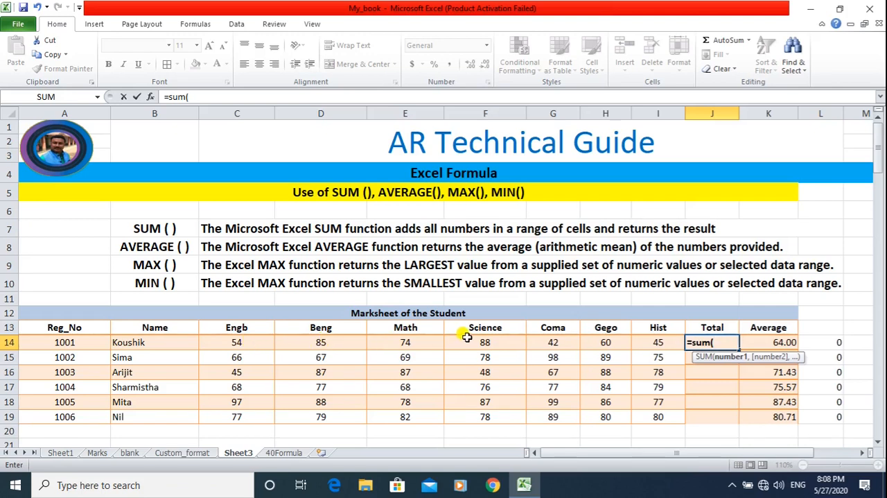
{"action": "left_click_drag", "start_coordinate": [242, 341], "coordinate": [454, 340]}
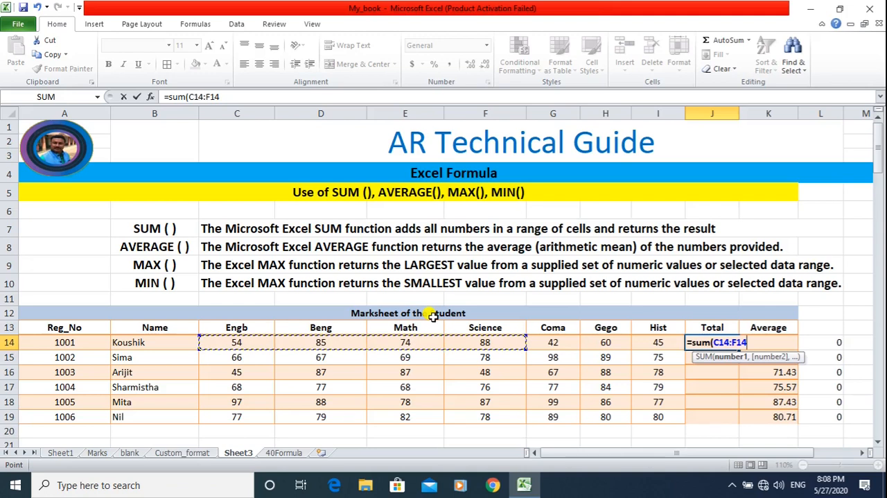
{"action": "type", "text": ","}
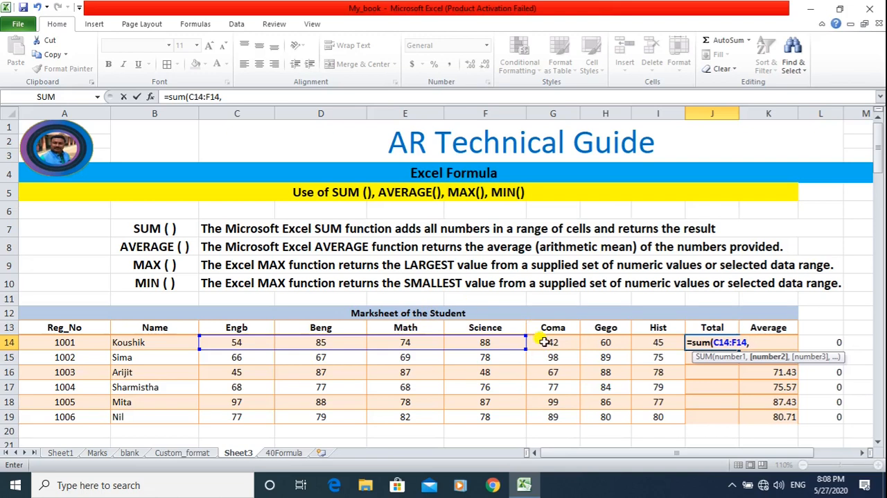
{"action": "left_click", "coordinate": [605, 341]}
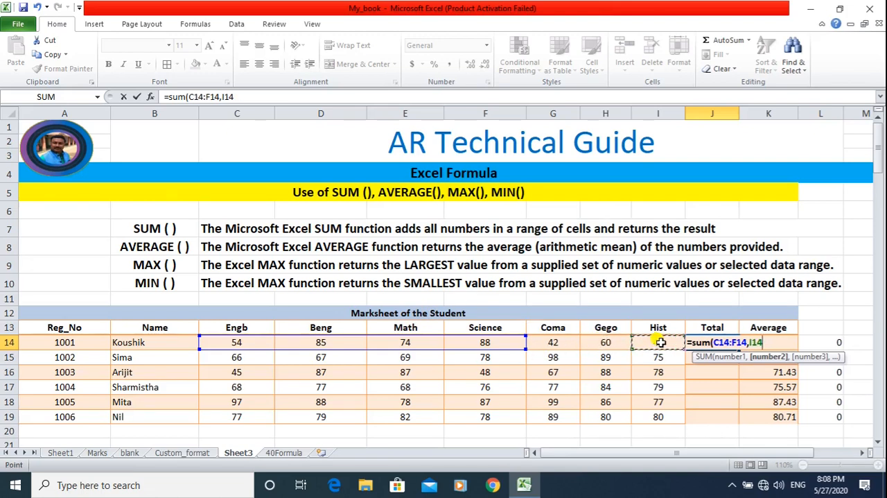
{"action": "left_click_drag", "start_coordinate": [615, 344], "coordinate": [650, 340]}
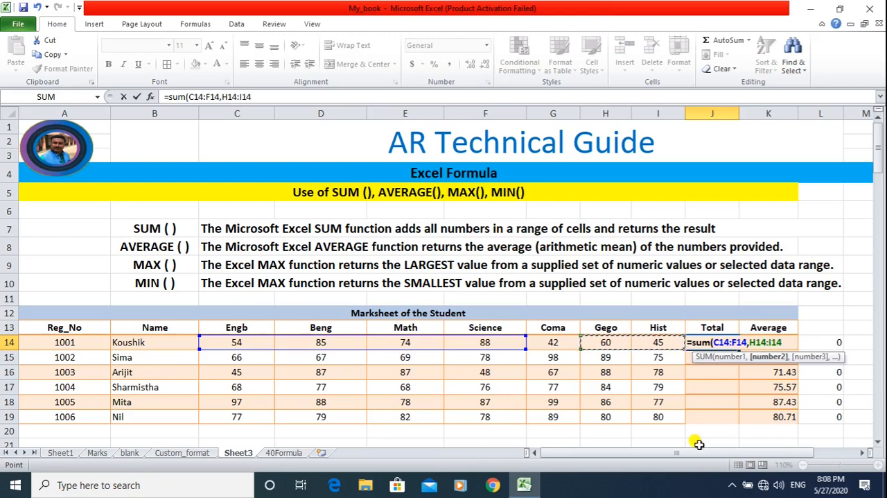
{"action": "type", "text": ")"}
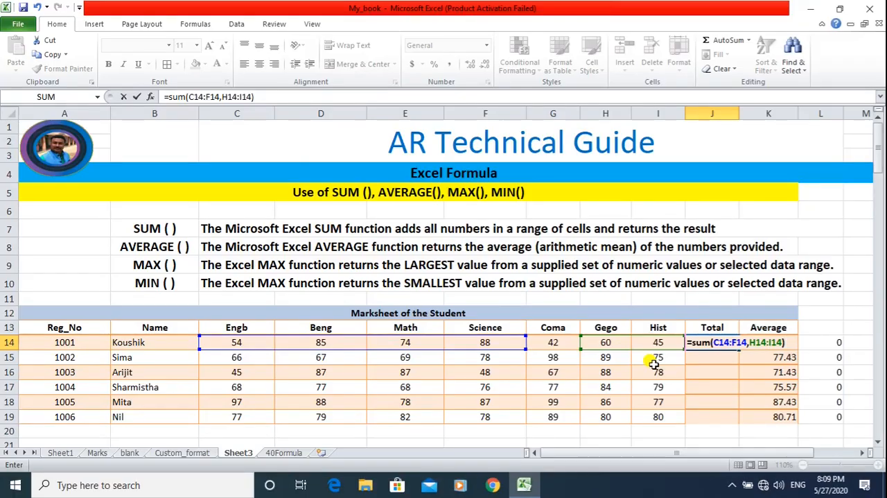
{"action": "key", "text": "Return"}
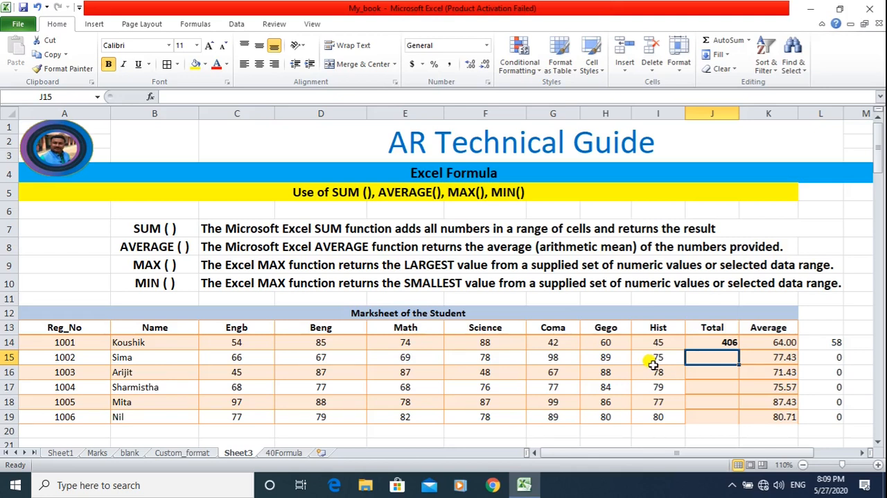
Check the two-range SUM formula in J14 and fill it down through J19 for the remaining students.
{"action": "double_click", "coordinate": [727, 342]}
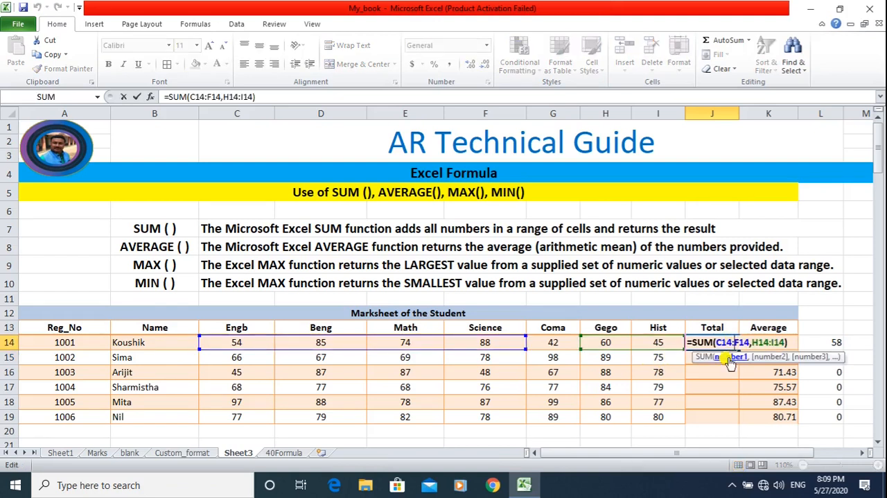
{"action": "key", "text": "Escape"}
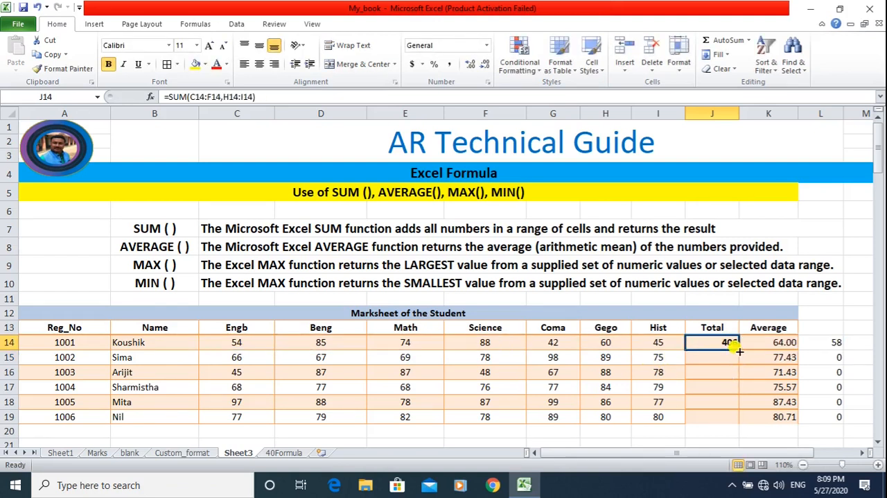
{"action": "left_click_drag", "start_coordinate": [739, 348], "coordinate": [739, 416]}
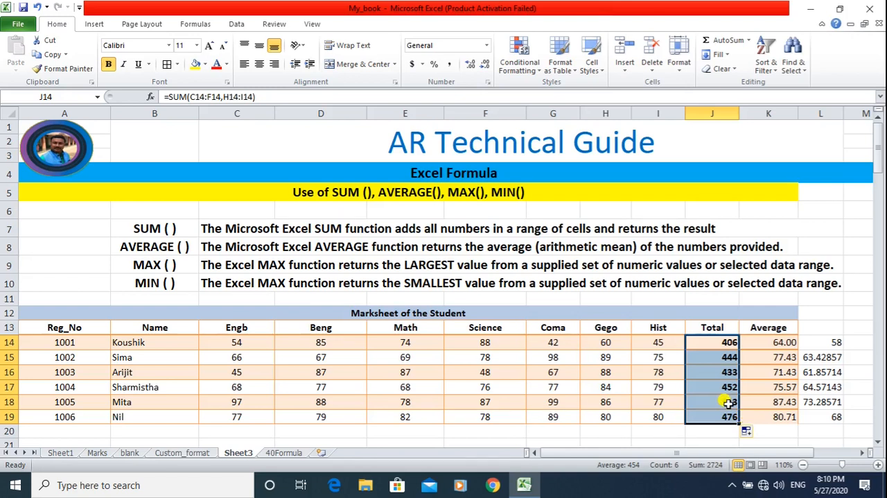
Clear the totals in J14:J19 and sum four separate subject marks in J14 with the formula =SUM(C14,E14,F14,H14).
{"action": "key", "text": "Delete"}
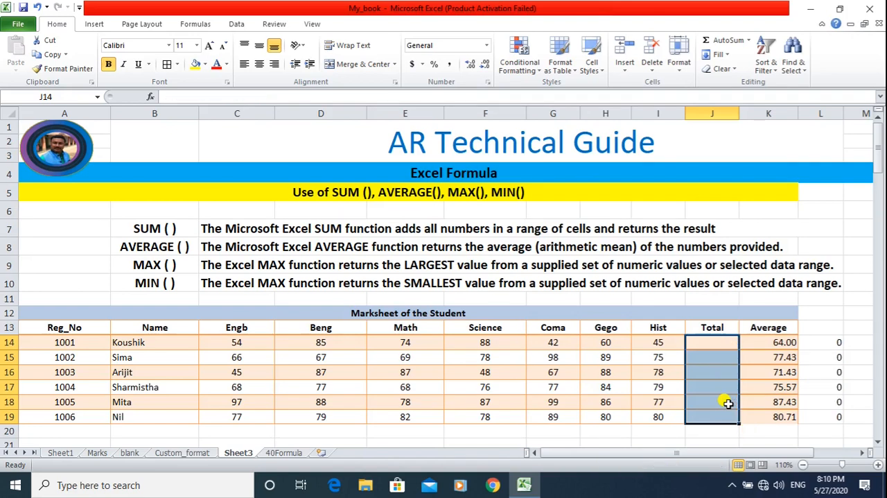
{"action": "type", "text": "="}
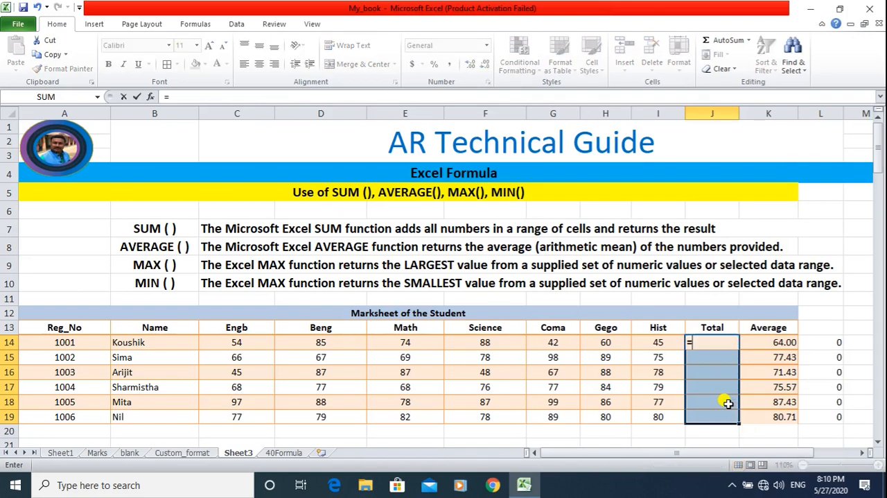
{"action": "type", "text": "SU"}
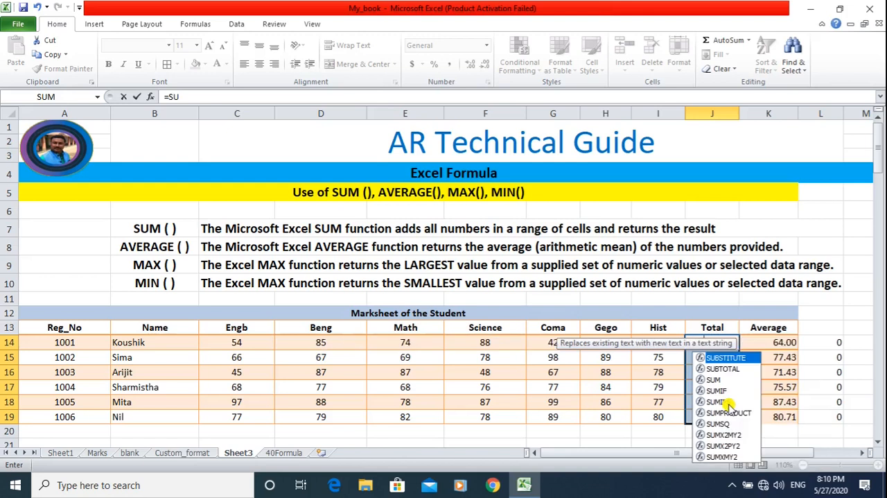
{"action": "type", "text": "M("}
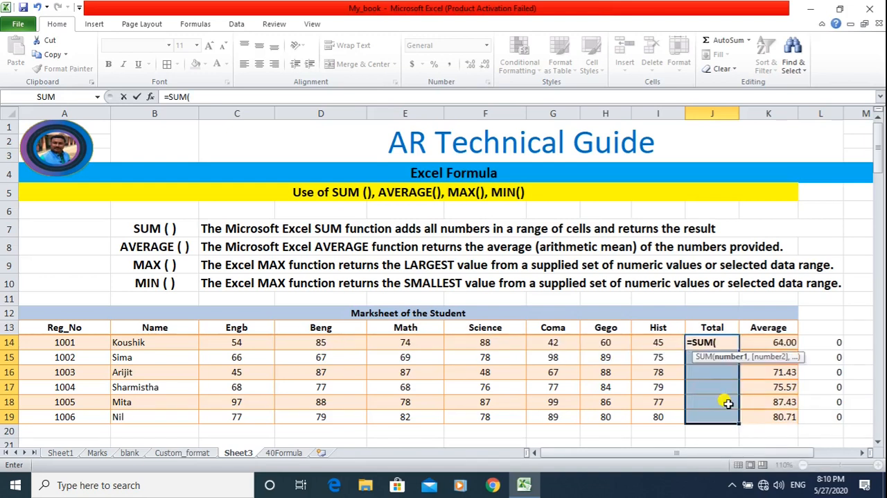
{"action": "left_click", "coordinate": [249, 344]}
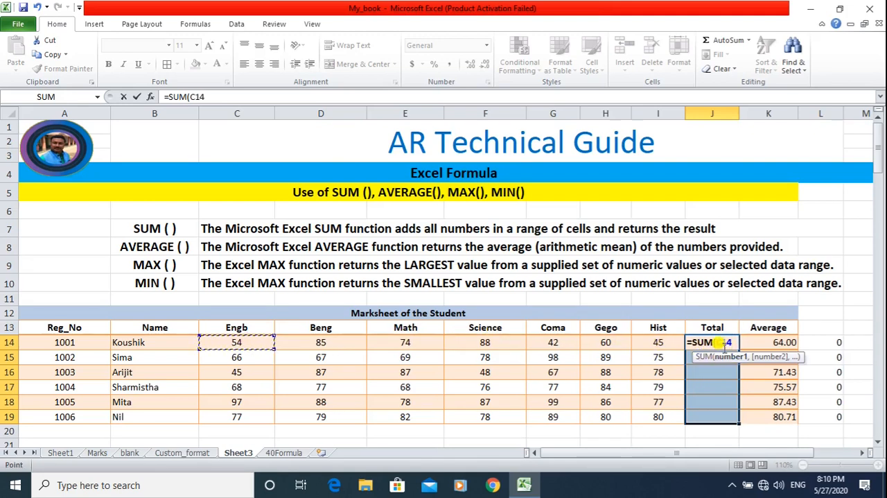
{"action": "type", "text": ","}
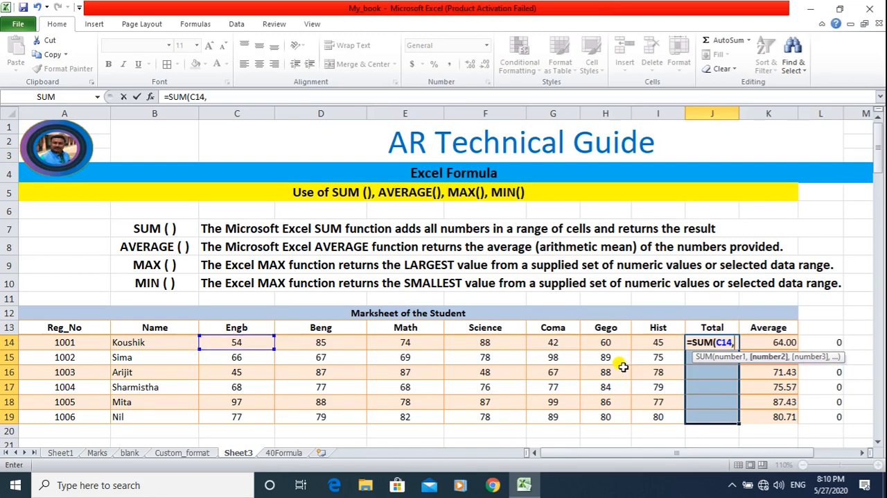
{"action": "left_click", "coordinate": [419, 345]}
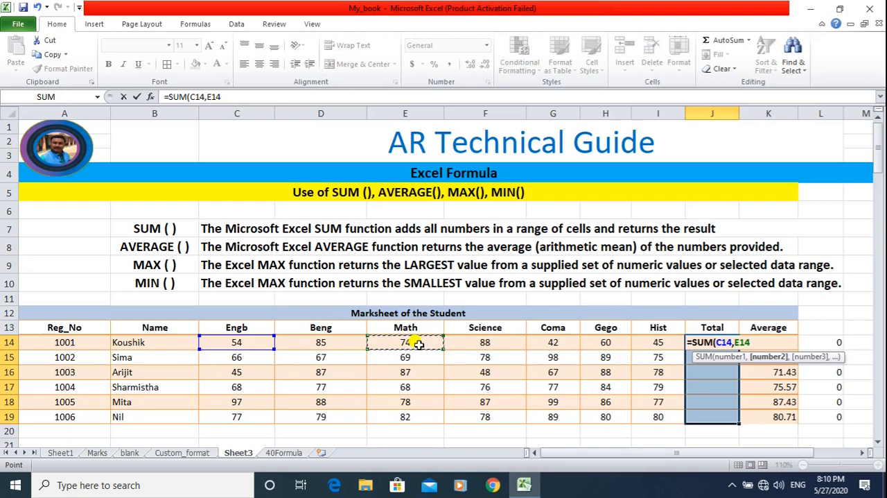
{"action": "type", "text": ","}
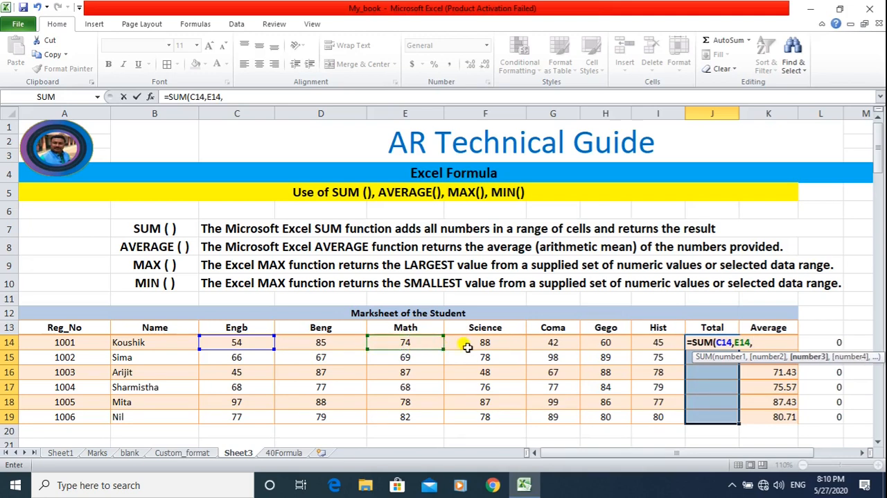
{"action": "left_click", "coordinate": [469, 343]}
{"action": "type", "text": ","}
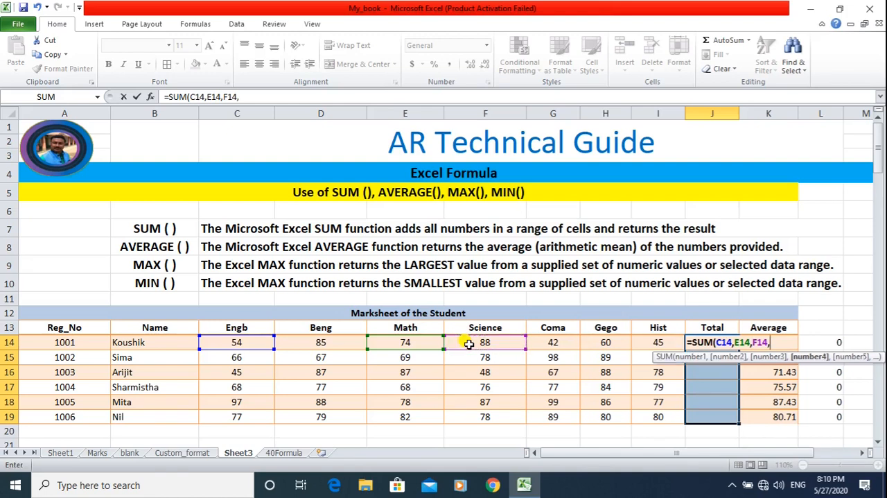
{"action": "left_click", "coordinate": [609, 342]}
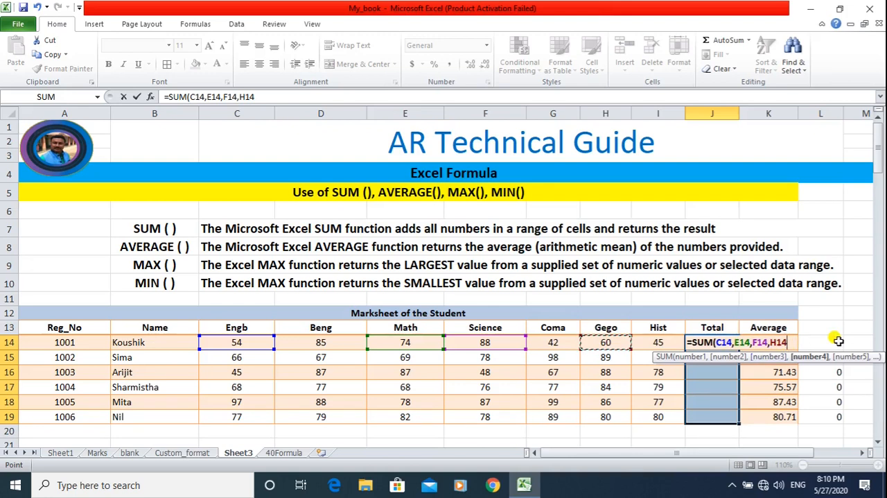
{"action": "type", "text": ")"}
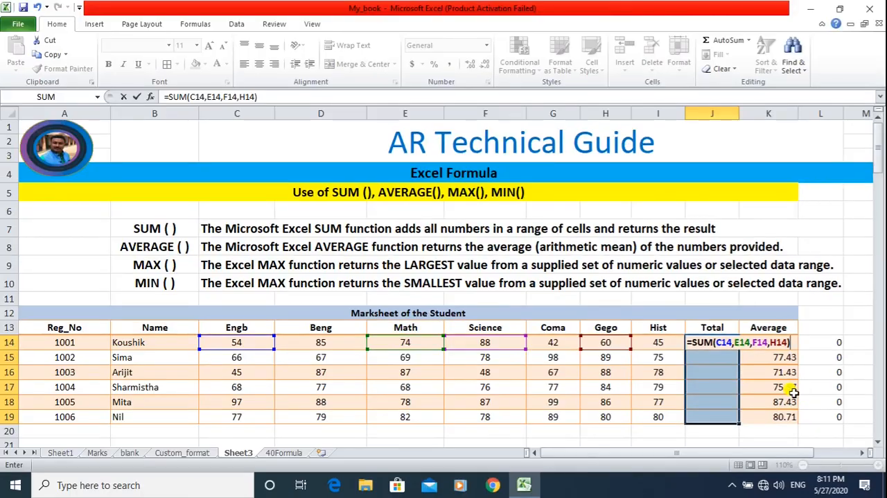
{"action": "key", "text": "Return"}
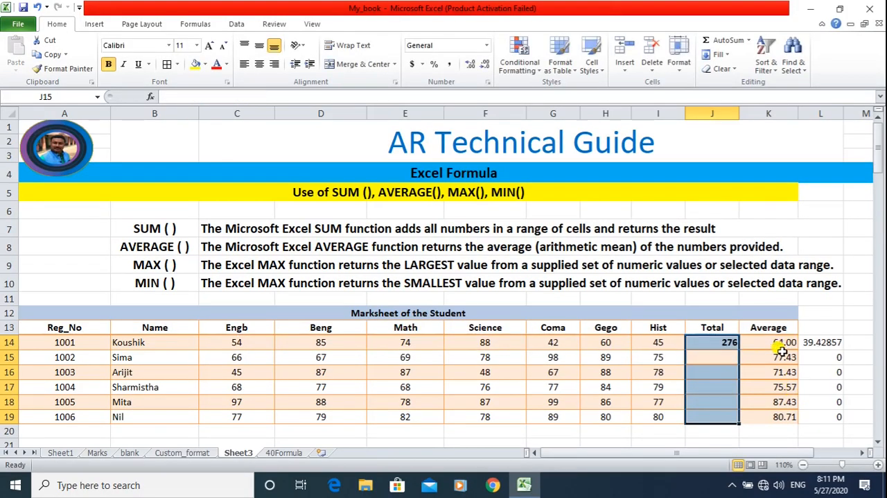
Fill the individual-cell SUM formula from J14 down through J19.
{"action": "left_click", "coordinate": [721, 359]}
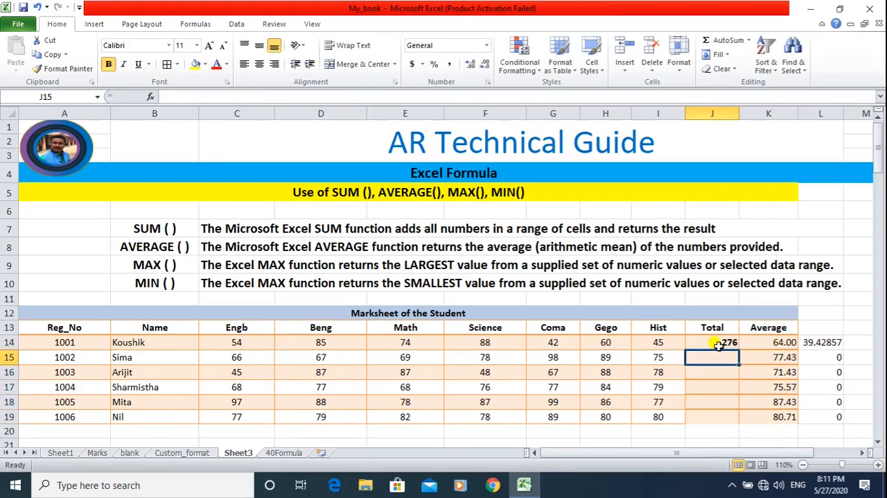
{"action": "left_click", "coordinate": [717, 343]}
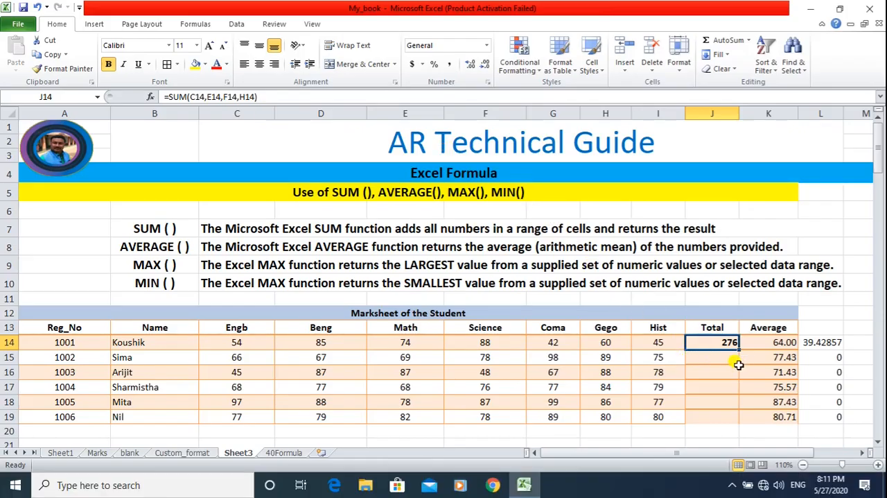
{"action": "left_click_drag", "start_coordinate": [739, 349], "coordinate": [739, 414]}
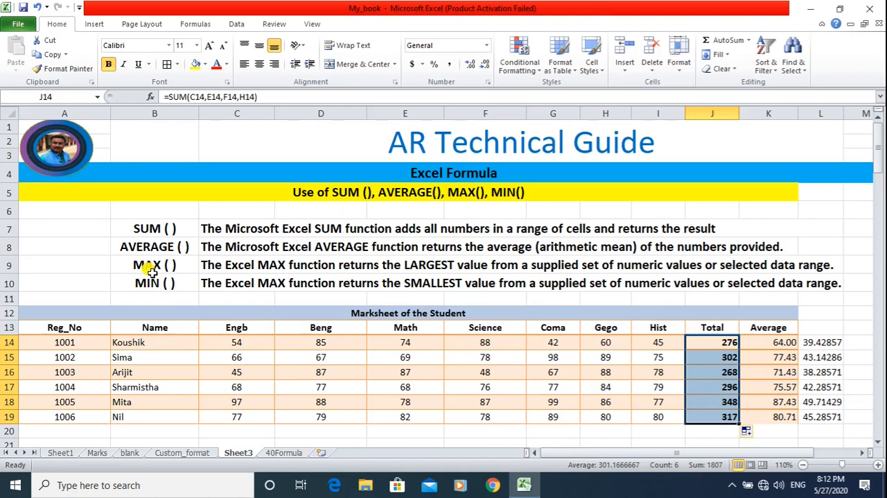
Correct the MIN description in C10 by changing the function name from MAX to Min.
{"action": "left_click", "coordinate": [277, 284]}
{"action": "double_click", "coordinate": [270, 283]}
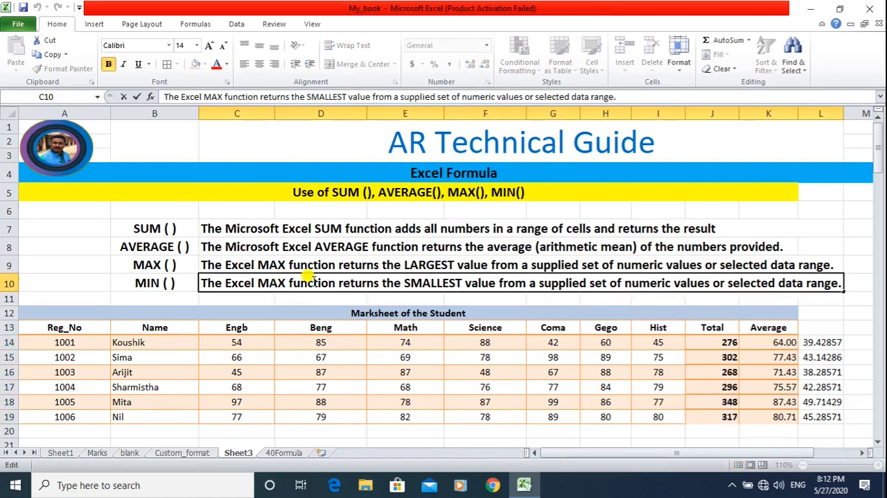
{"action": "key", "text": "Delete"}
{"action": "key", "text": "Delete"}
{"action": "type", "text": "in"}
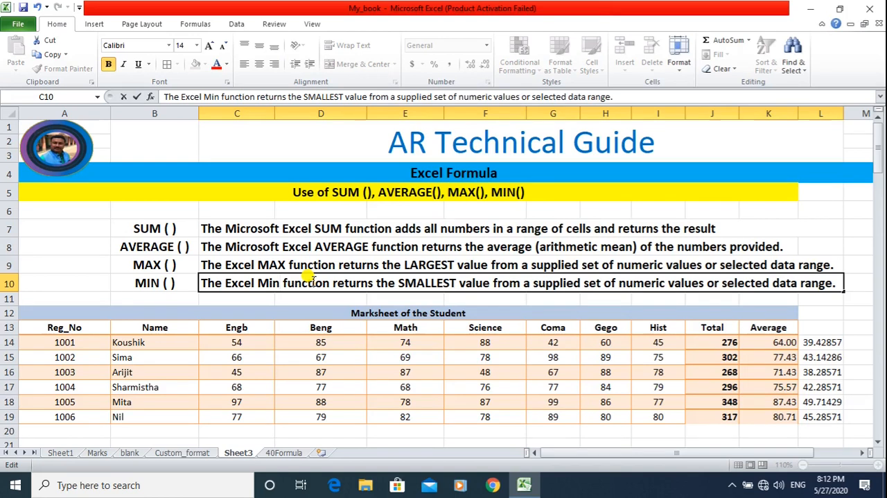
{"action": "key", "text": "Return"}
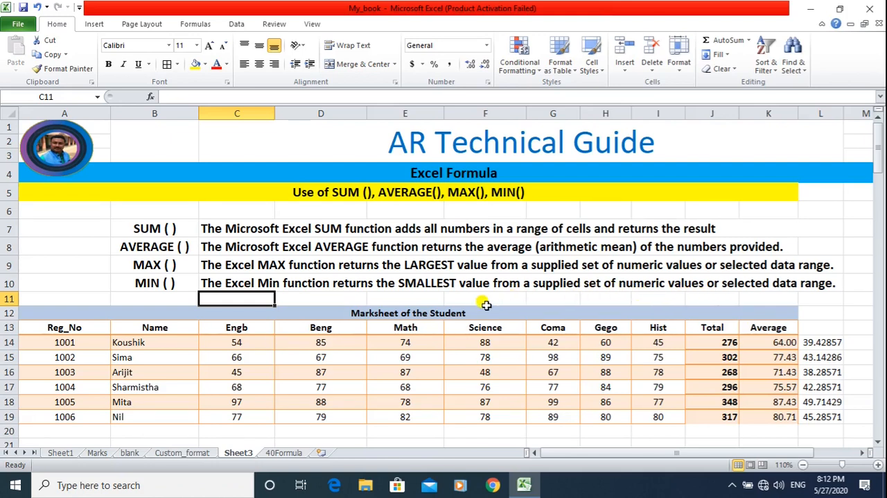
Clear the highest and lowest mark formulas for all subjects in C23:I24.
{"action": "scroll", "coordinate": [482, 305], "scroll_direction": "down", "scroll_amount": 2}
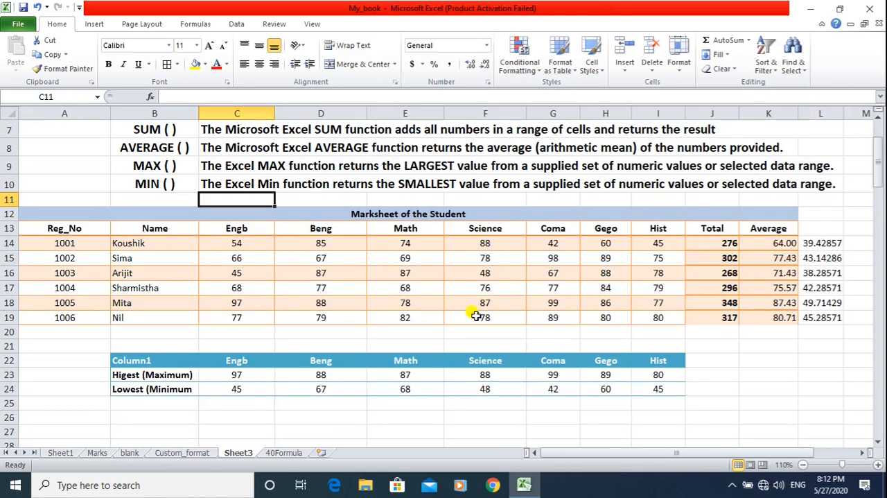
{"action": "double_click", "coordinate": [232, 374]}
{"action": "key", "text": "Escape"}
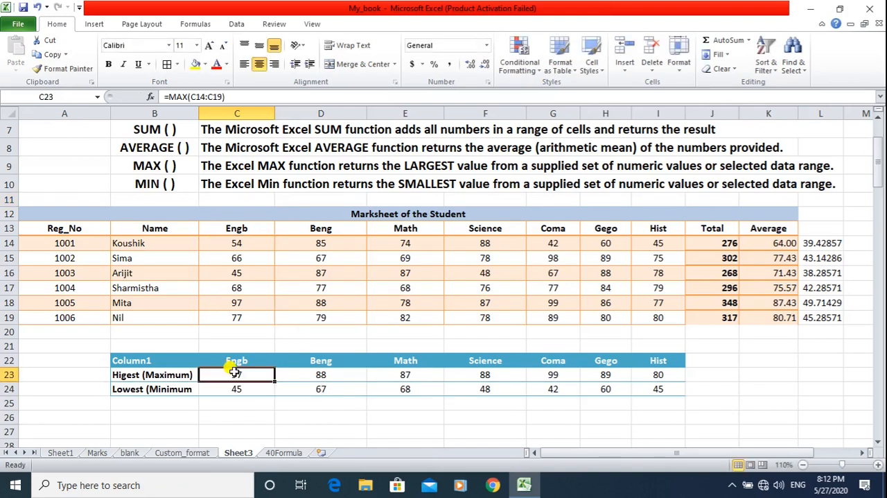
{"action": "key", "text": "shift+Left"}
{"action": "key", "text": "shift+Right"}
{"action": "key", "text": "shift+Right"}
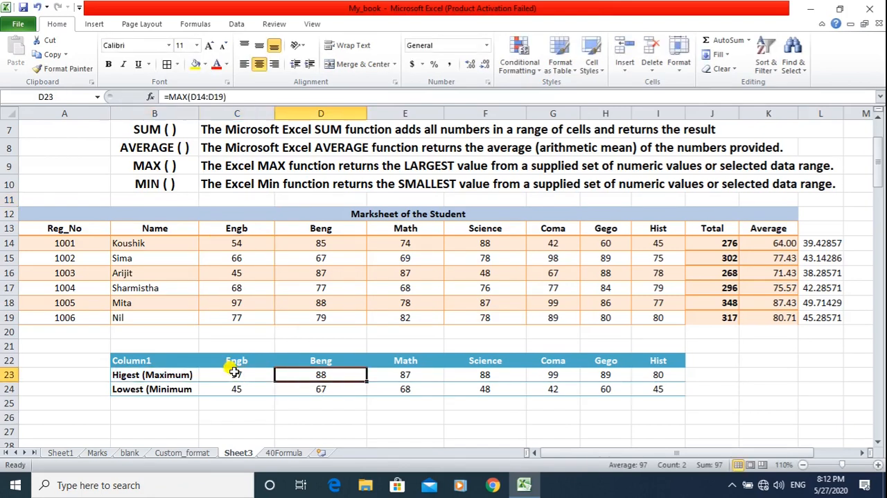
{"action": "key", "text": "shift+Left"}
{"action": "key", "text": "shift+Down"}
{"action": "key", "text": "shift+Right"}
{"action": "key", "text": "shift+Right"}
{"action": "key", "text": "shift+Right"}
{"action": "key", "text": "shift+Right"}
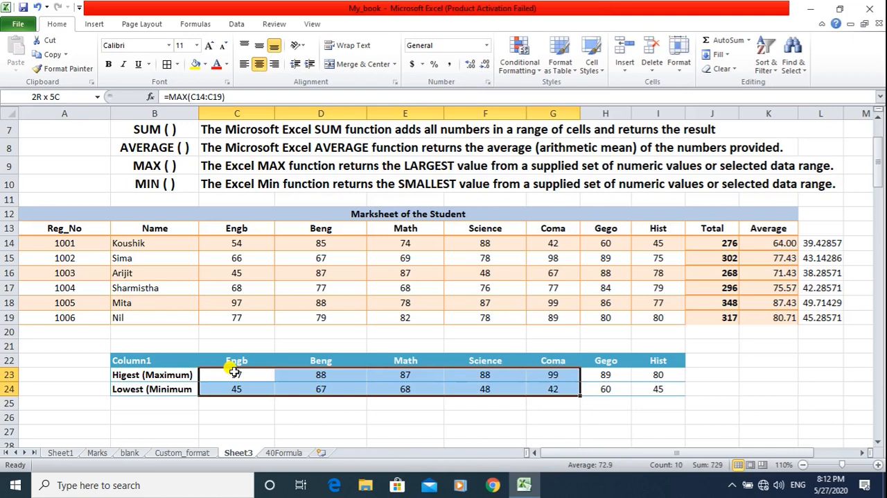
{"action": "key", "text": "shift+Right"}
{"action": "key", "text": "shift+Right"}
{"action": "key", "text": "Delete"}
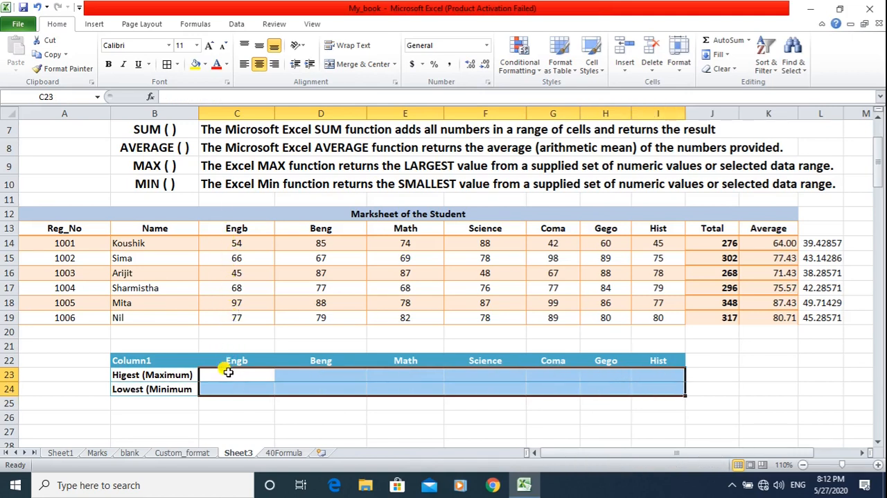
{"action": "left_click", "coordinate": [228, 376]}
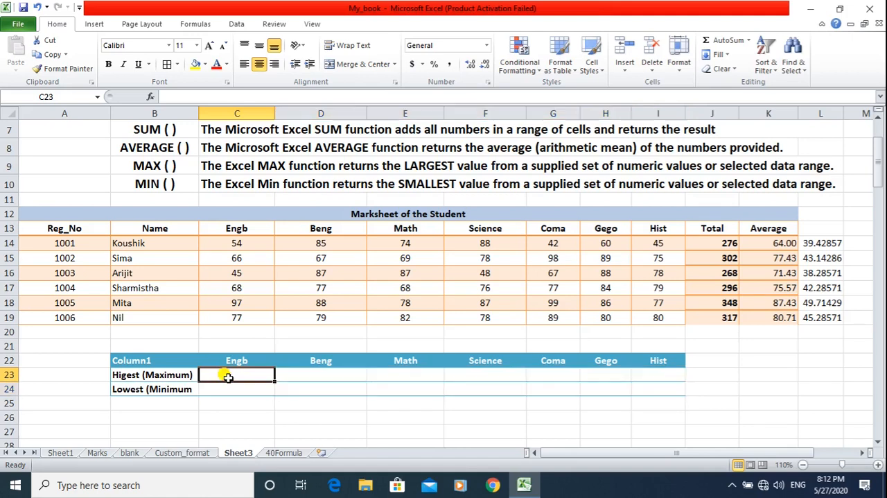
{"action": "left_click", "coordinate": [229, 387]}
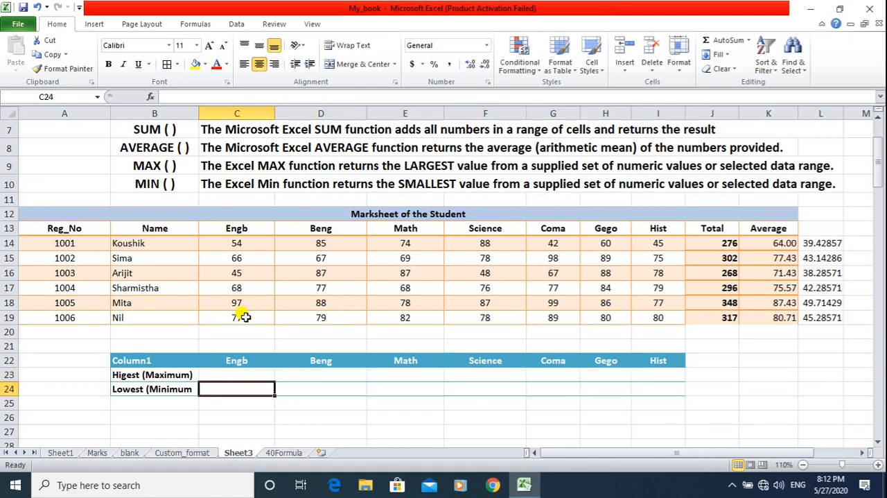
{"action": "left_click", "coordinate": [233, 373]}
{"action": "left_click", "coordinate": [233, 389]}
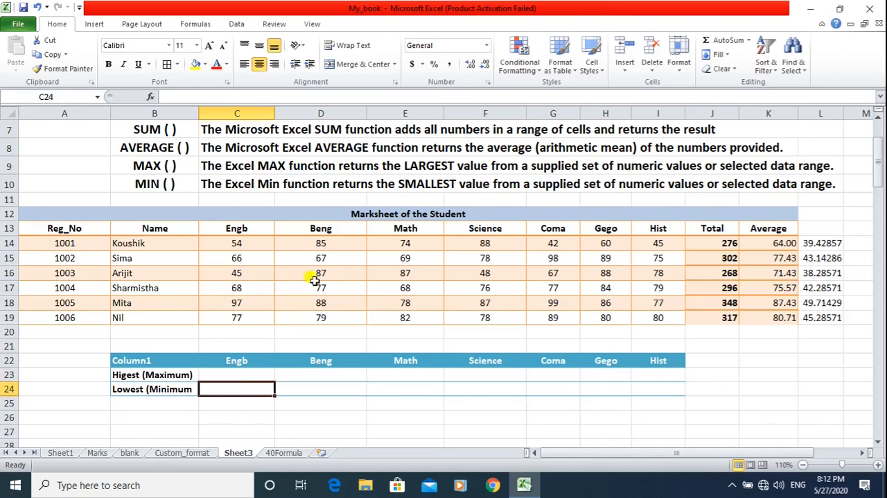
{"action": "left_click", "coordinate": [323, 374]}
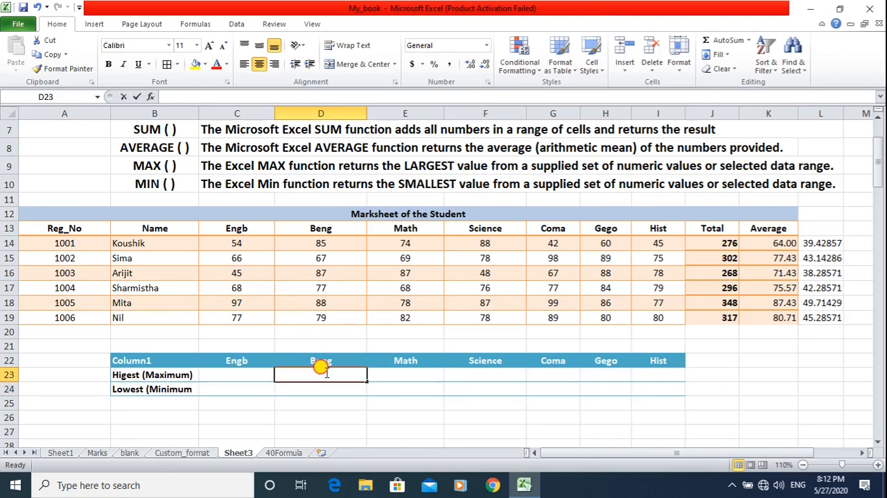
{"action": "left_click", "coordinate": [317, 388]}
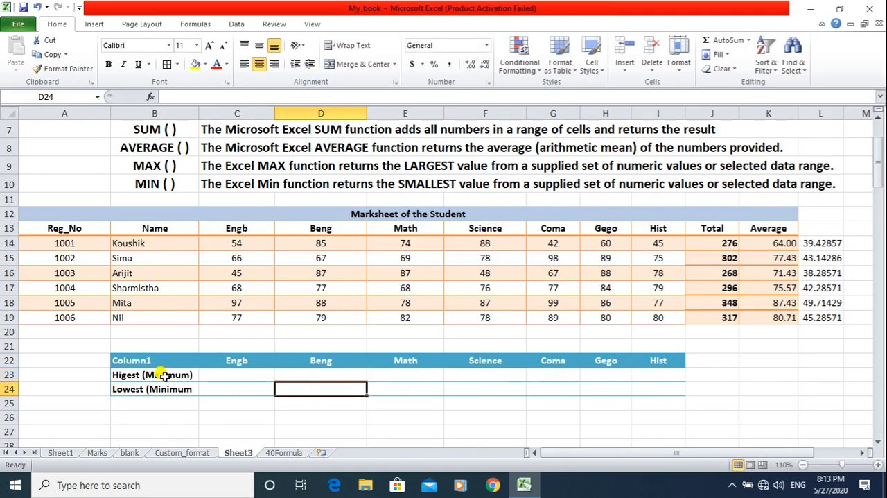
Find the highest Engb mark in C23 with the formula =MAX(C14:C19).
{"action": "left_click", "coordinate": [218, 374]}
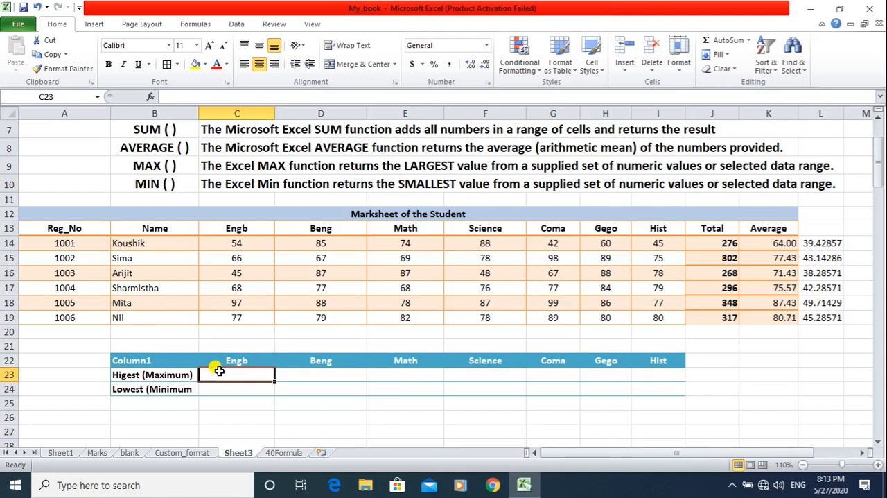
{"action": "type", "text": "="}
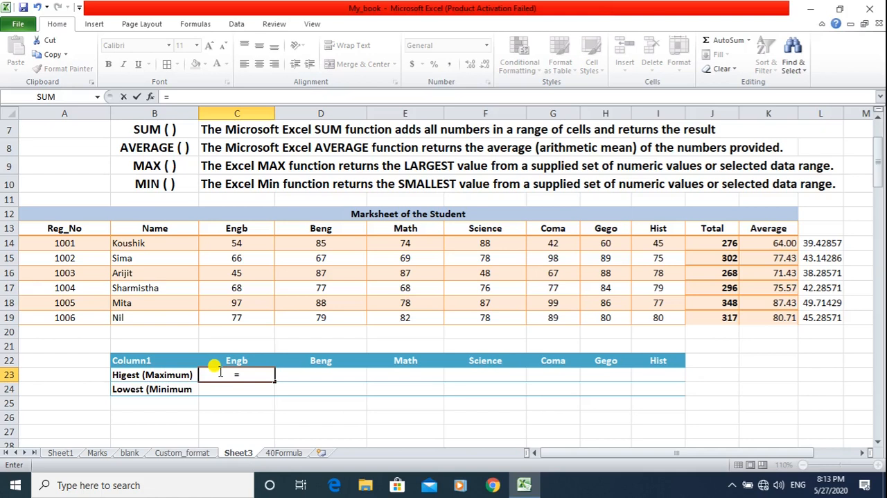
{"action": "type", "text": "MAX"}
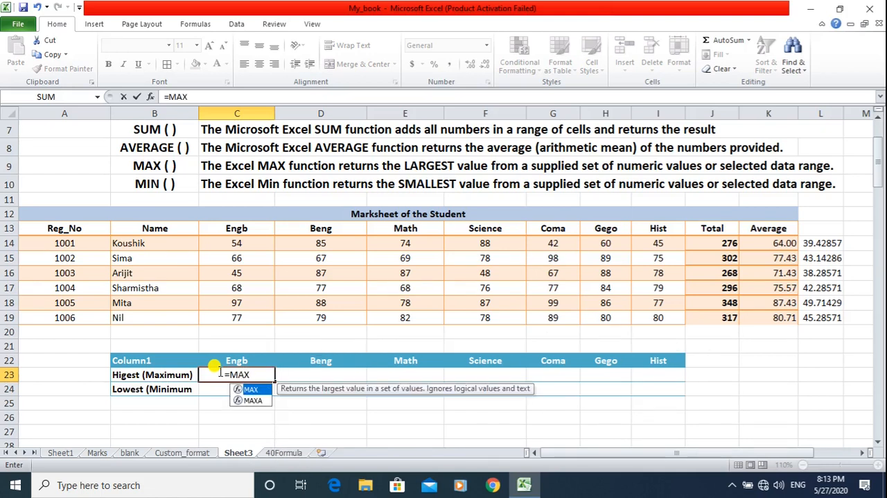
{"action": "type", "text": "("}
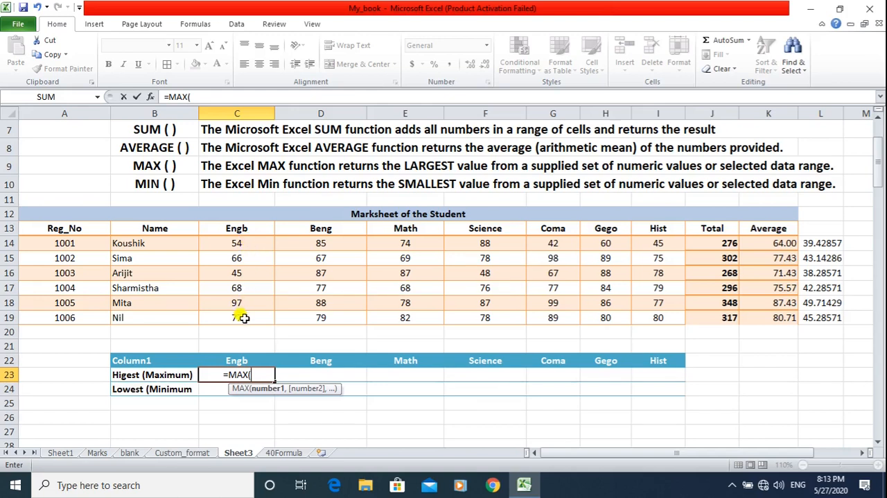
{"action": "left_click_drag", "start_coordinate": [246, 243], "coordinate": [244, 318]}
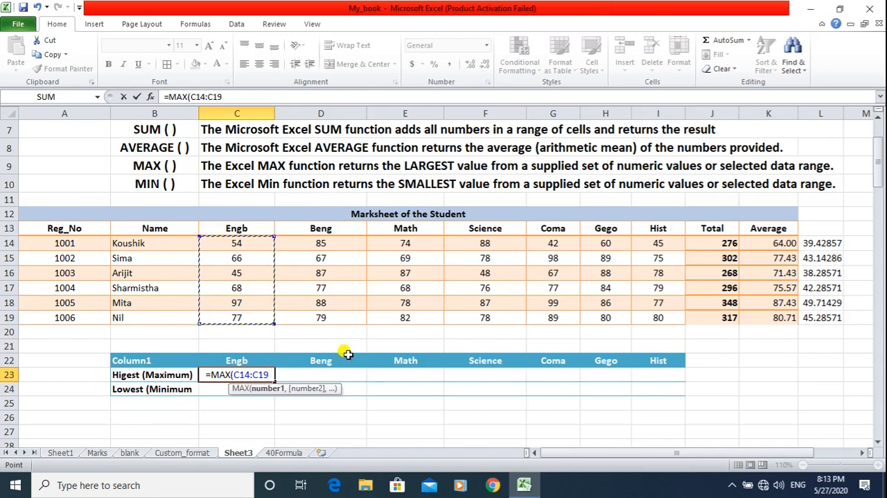
{"action": "type", "text": ")"}
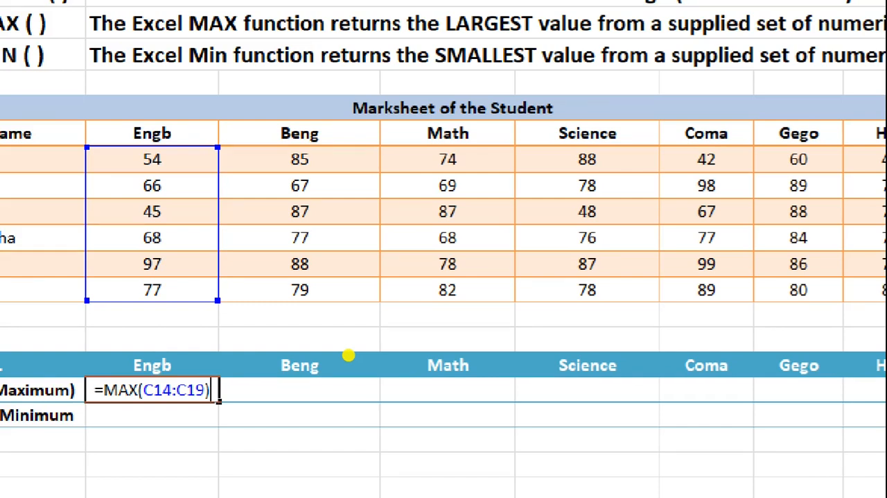
{"action": "key", "text": "Return"}
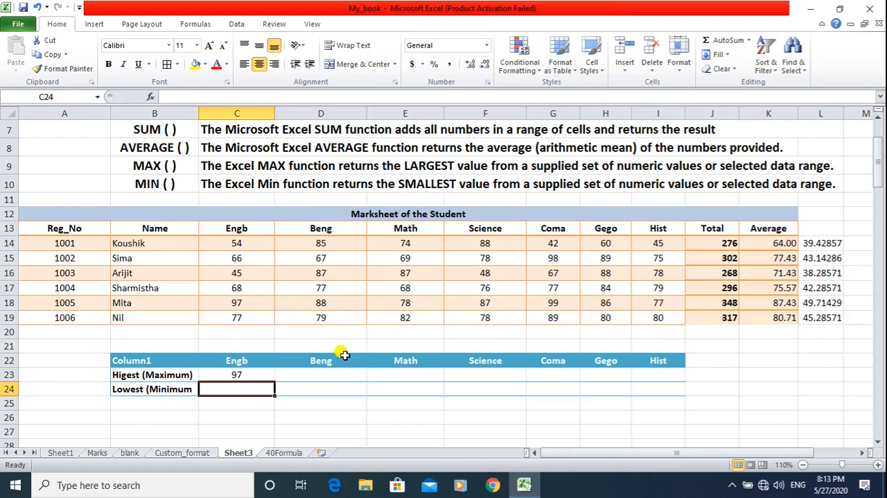
{"action": "left_click", "coordinate": [248, 374]}
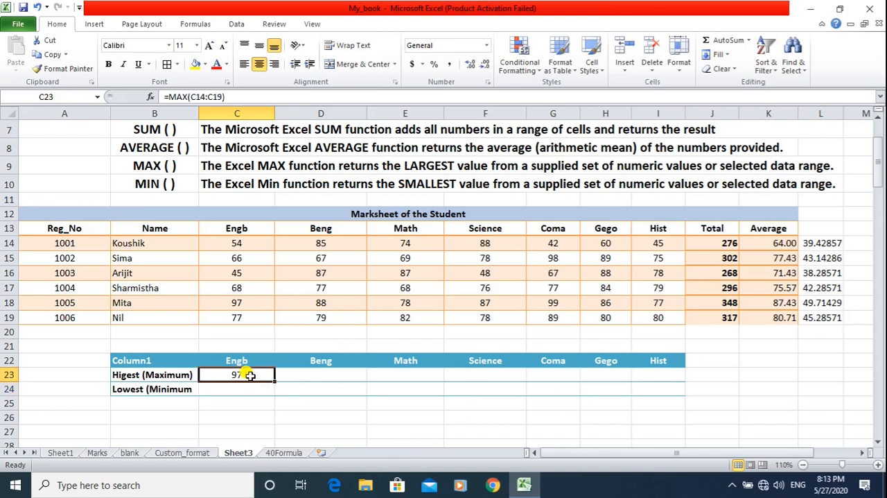
{"action": "left_click", "coordinate": [256, 304]}
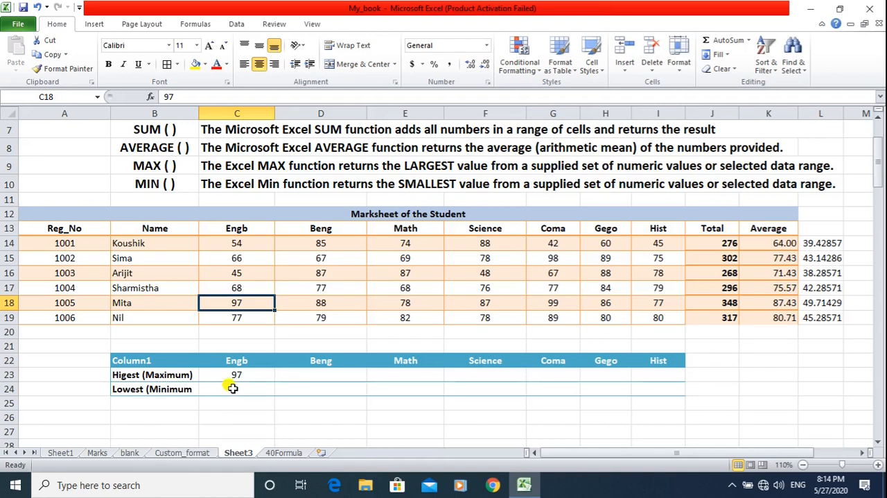
{"action": "left_click", "coordinate": [232, 390]}
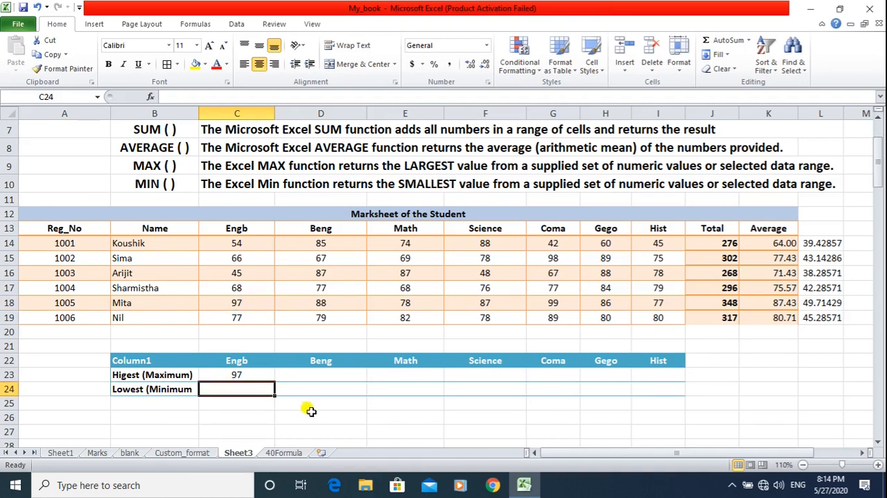
{"action": "left_click", "coordinate": [251, 374]}
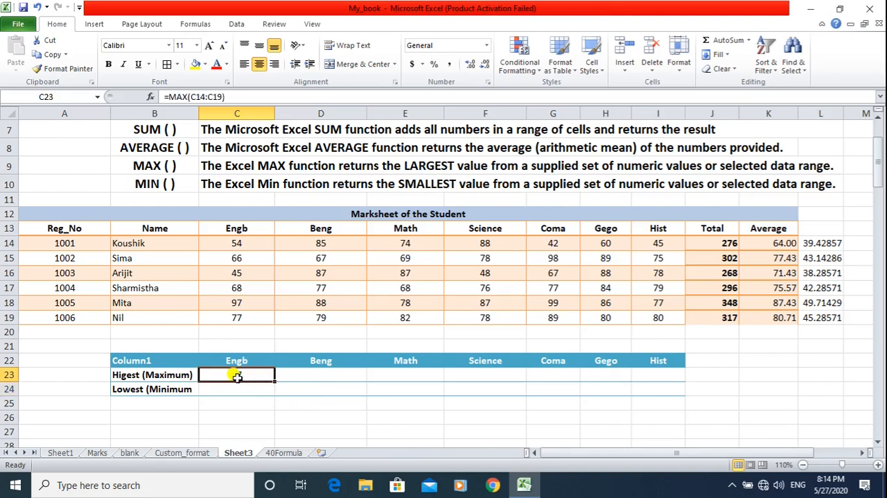
Find the highest Beng mark in D23 with the formula =MAX(D14:D19).
{"action": "left_click", "coordinate": [307, 375]}
{"action": "type", "text": "=MAX"}
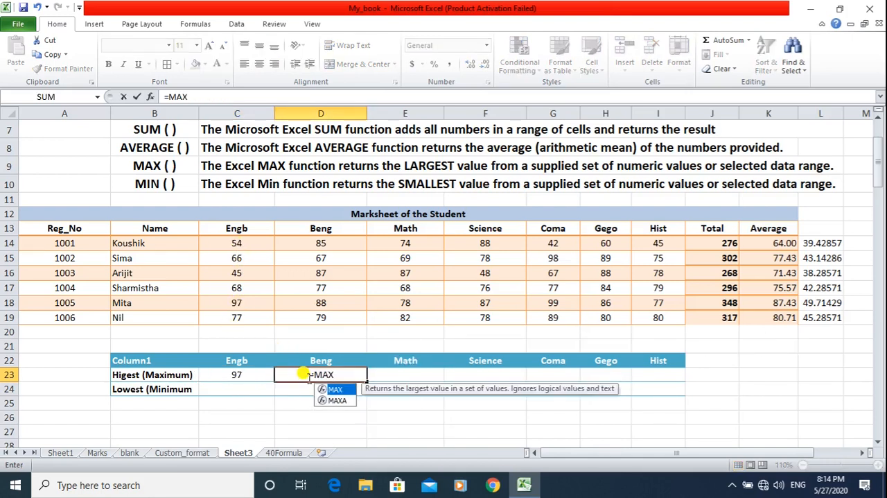
{"action": "type", "text": "("}
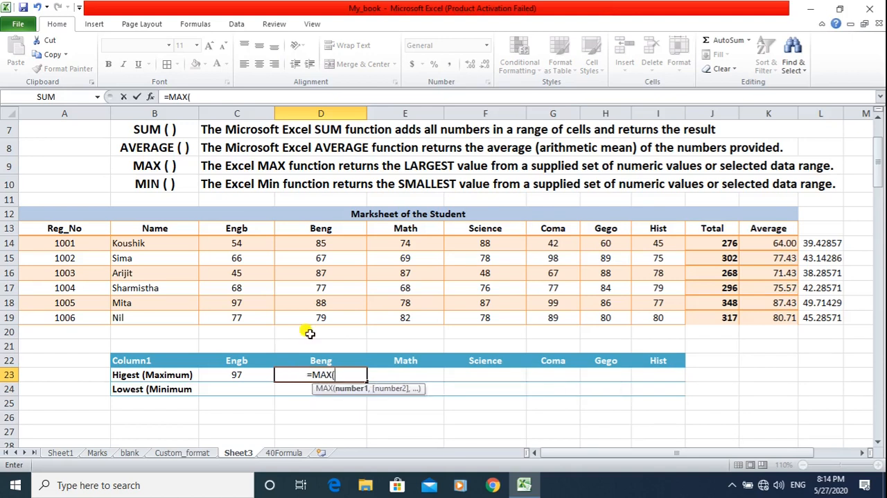
{"action": "left_click_drag", "start_coordinate": [332, 242], "coordinate": [328, 318]}
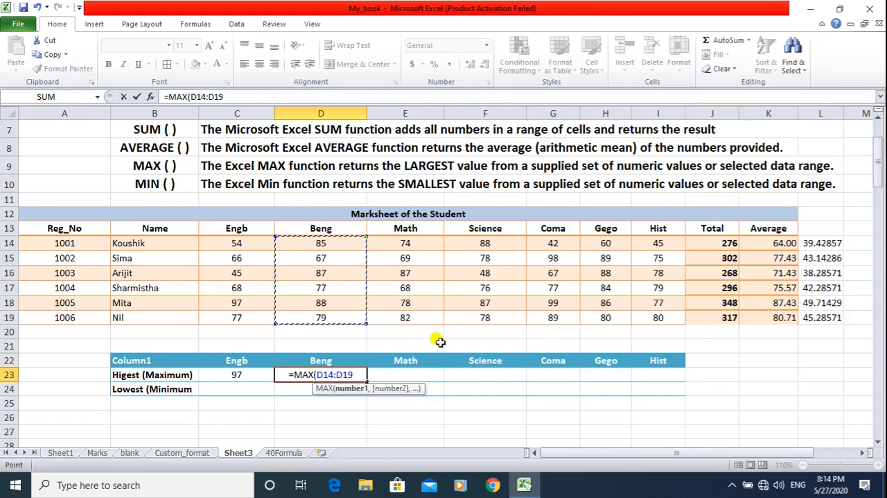
{"action": "type", "text": ")"}
{"action": "key", "text": "Return"}
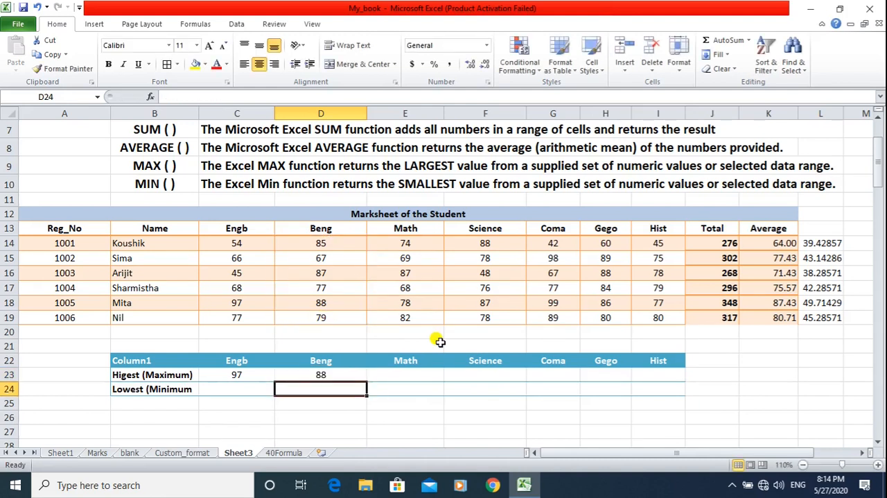
{"action": "left_click", "coordinate": [320, 303]}
{"action": "left_click", "coordinate": [399, 371]}
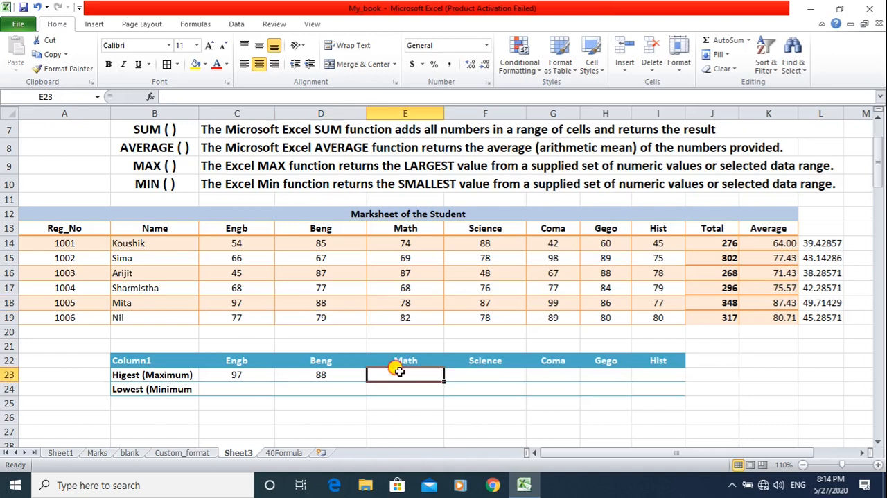
{"action": "left_click", "coordinate": [495, 373]}
{"action": "left_click", "coordinate": [552, 374]}
{"action": "left_click", "coordinate": [602, 374]}
{"action": "left_click", "coordinate": [655, 374]}
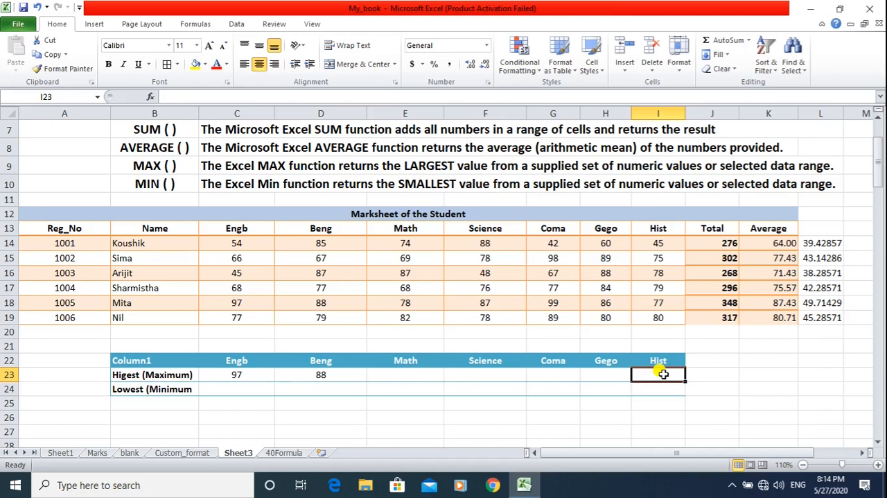
{"action": "left_click", "coordinate": [311, 374]}
{"action": "left_click_drag", "start_coordinate": [366, 382], "coordinate": [366, 386]}
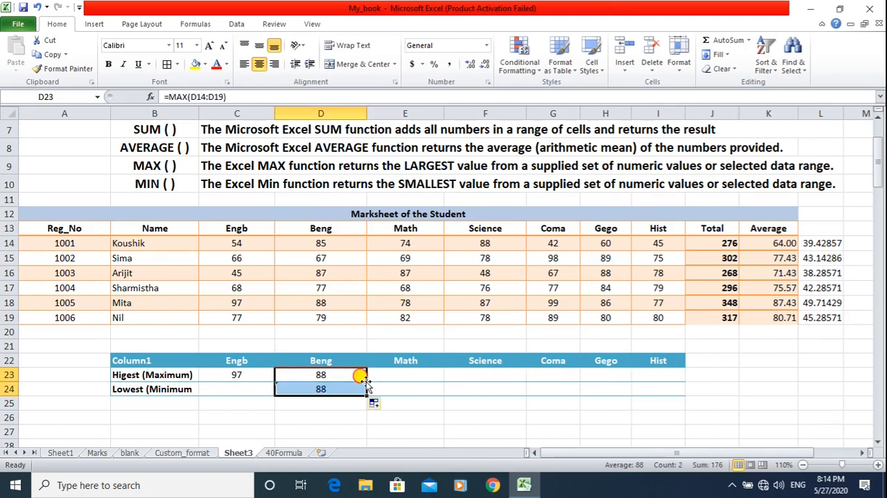
{"action": "left_click", "coordinate": [355, 374]}
{"action": "key", "text": "ctrl+z"}
Fill the MAX formula from D23 across the remaining subjects through I23.
{"action": "left_click_drag", "start_coordinate": [366, 382], "coordinate": [676, 376]}
{"action": "left_click", "coordinate": [392, 402]}
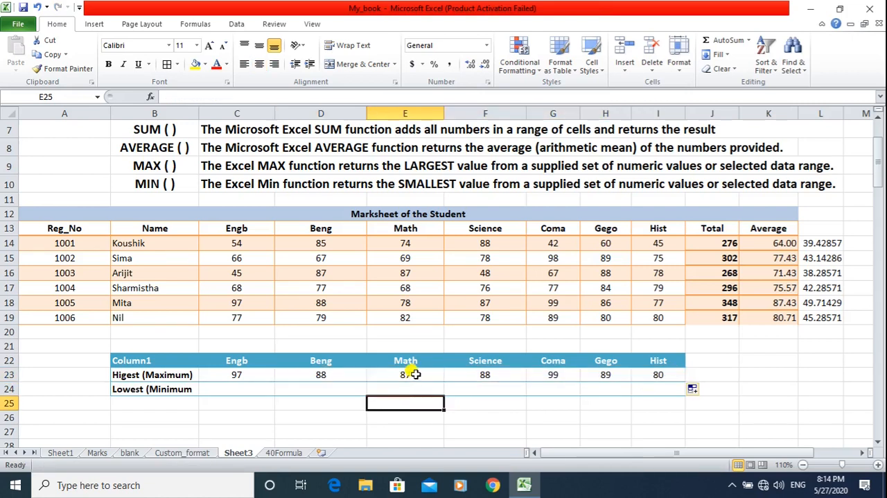
Check the highest marks for Math, Science, Coma and Gego against the students' marks in the marksheet.
{"action": "left_click", "coordinate": [414, 373]}
{"action": "left_click", "coordinate": [409, 275]}
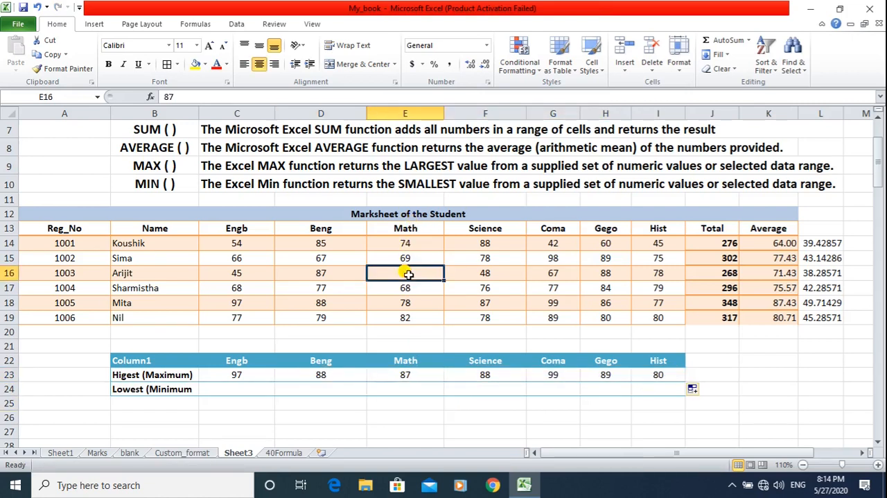
{"action": "left_click", "coordinate": [503, 243]}
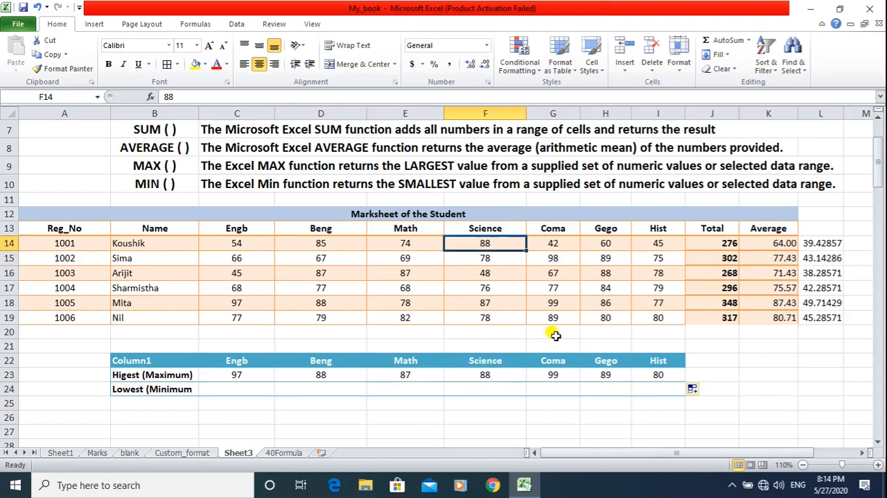
{"action": "left_click", "coordinate": [565, 302]}
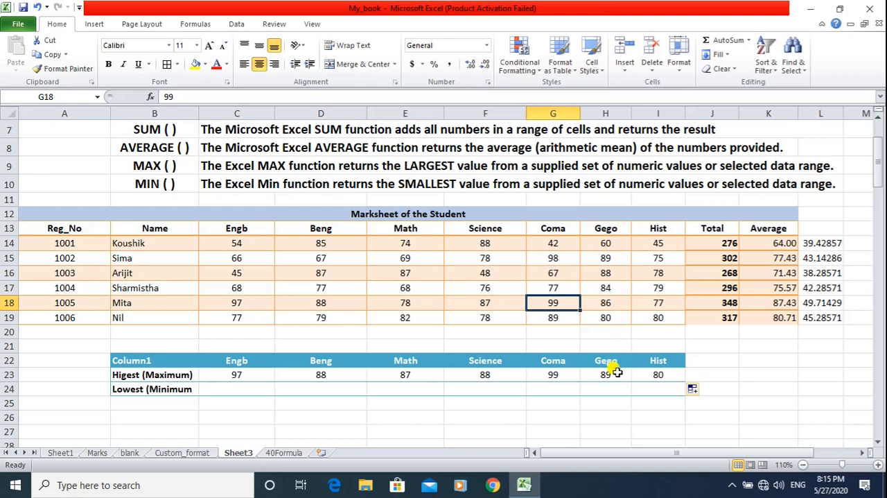
{"action": "left_click", "coordinate": [618, 259]}
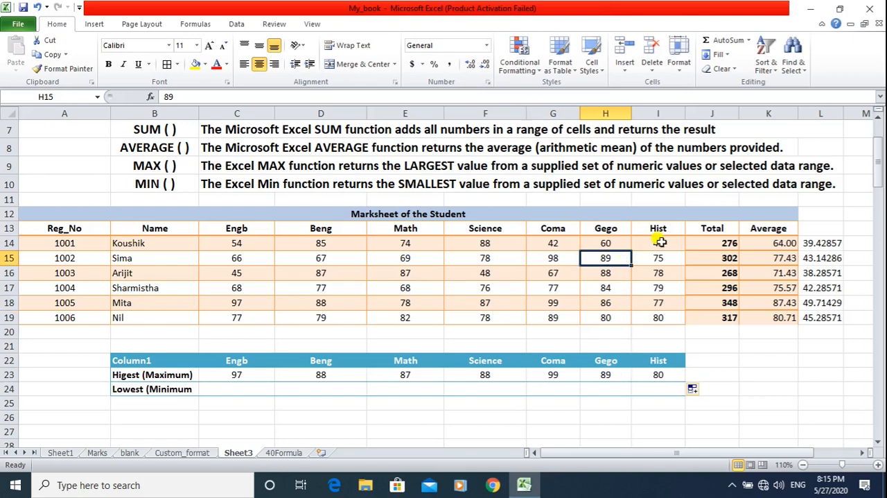
Find the lowest Engb mark in C24 with the formula =MIN(C14:C19).
{"action": "left_click", "coordinate": [254, 388]}
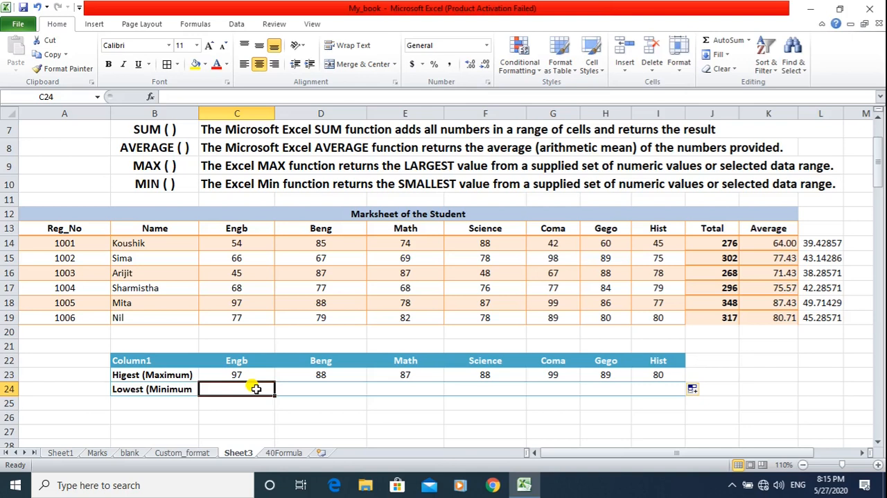
{"action": "type", "text": "="}
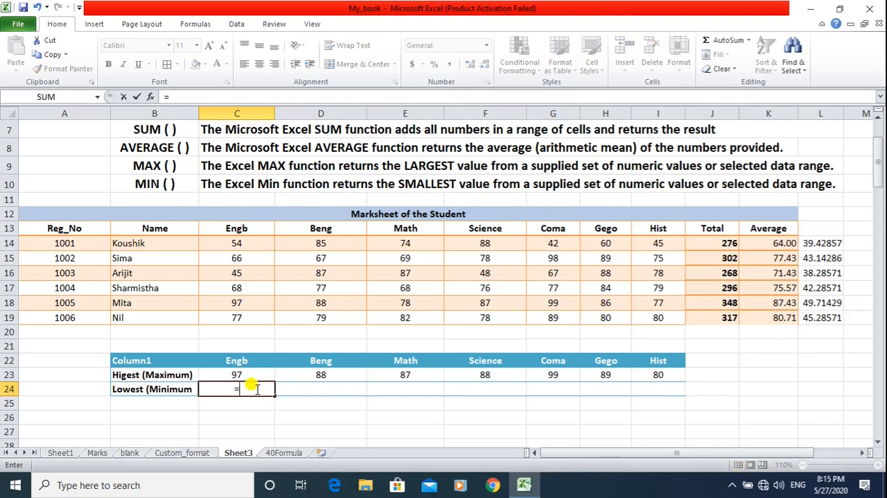
{"action": "type", "text": "MIN"}
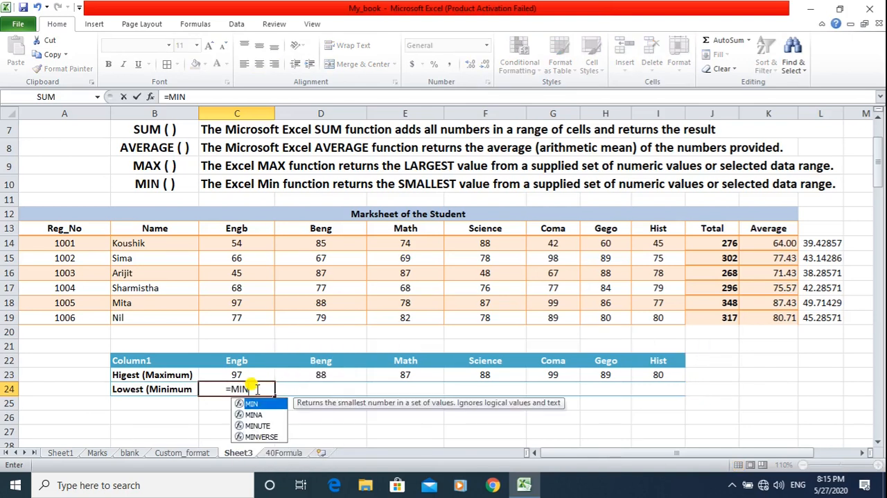
{"action": "type", "text": "("}
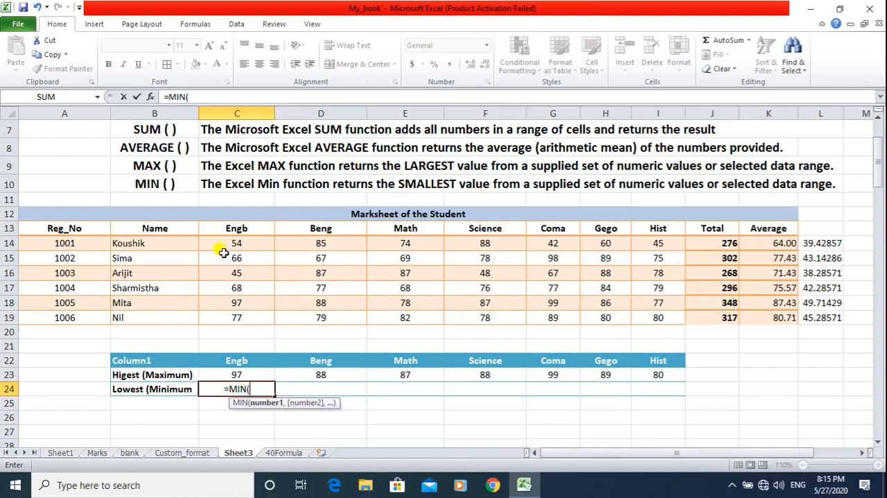
{"action": "left_click_drag", "start_coordinate": [237, 244], "coordinate": [237, 315]}
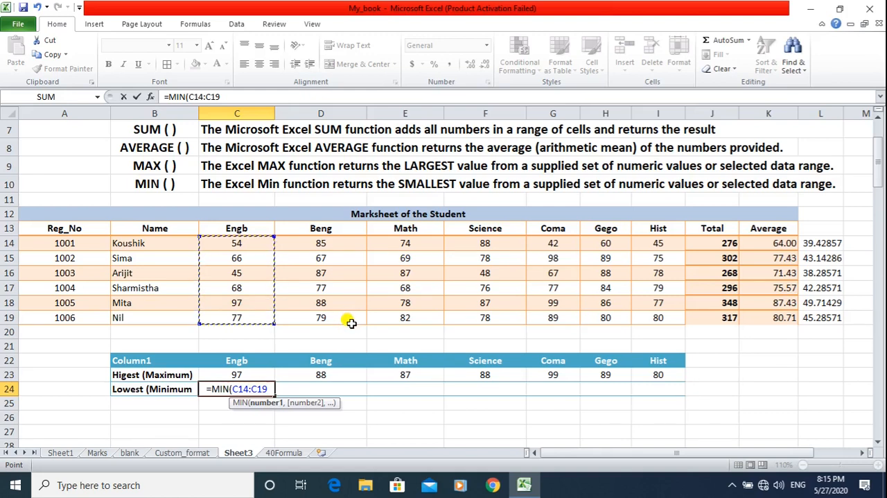
{"action": "type", "text": ")"}
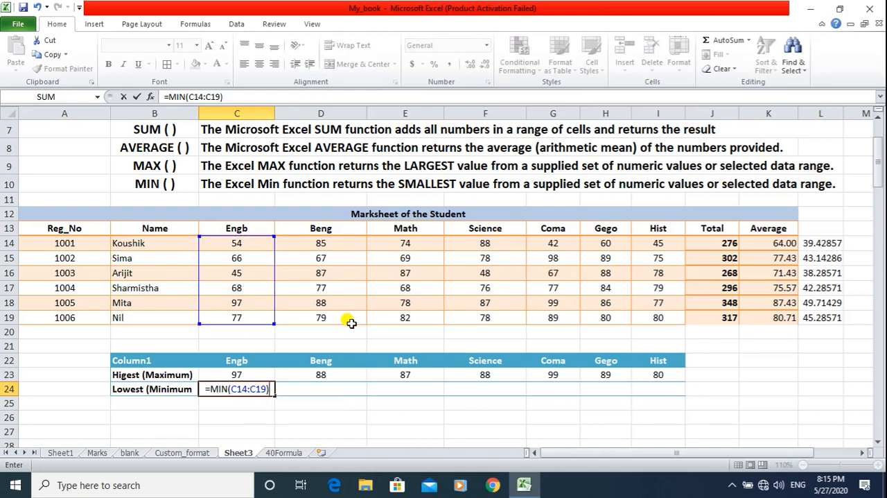
{"action": "key", "text": "Return"}
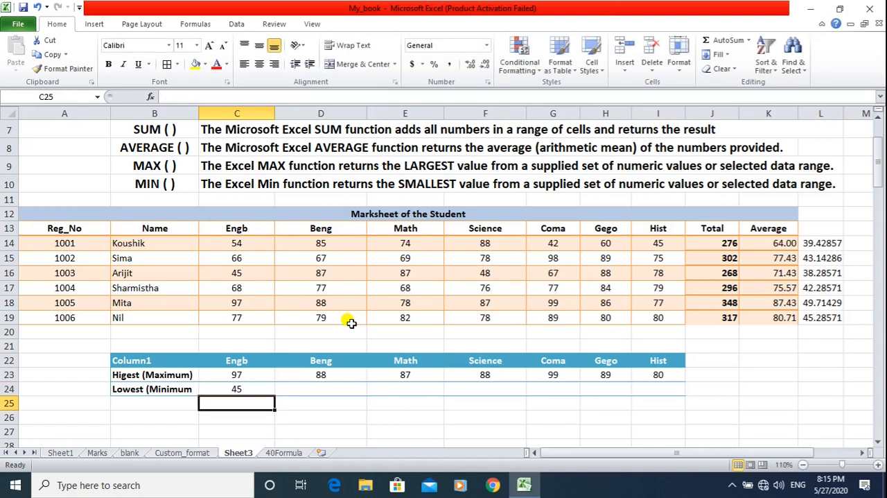
Check the lowest Engb mark against the marksheet and fill the MIN formula from C24 across the remaining subjects through I24.
{"action": "left_click", "coordinate": [242, 389]}
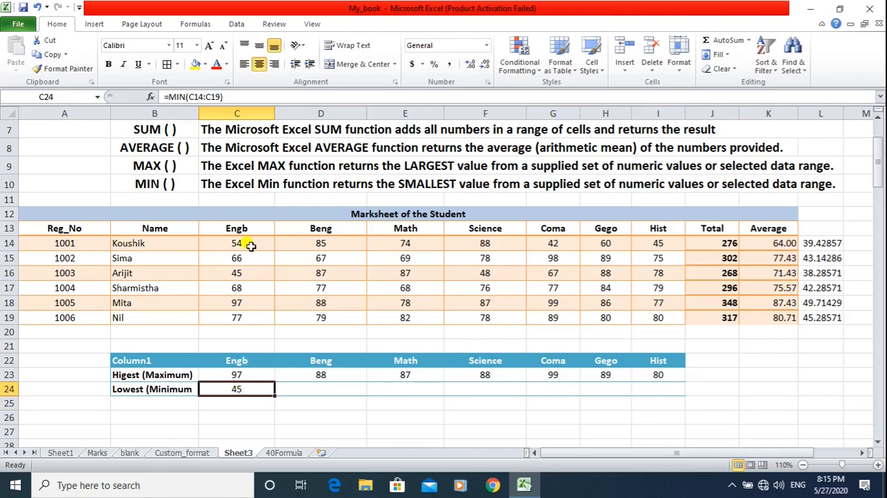
{"action": "left_click", "coordinate": [245, 275]}
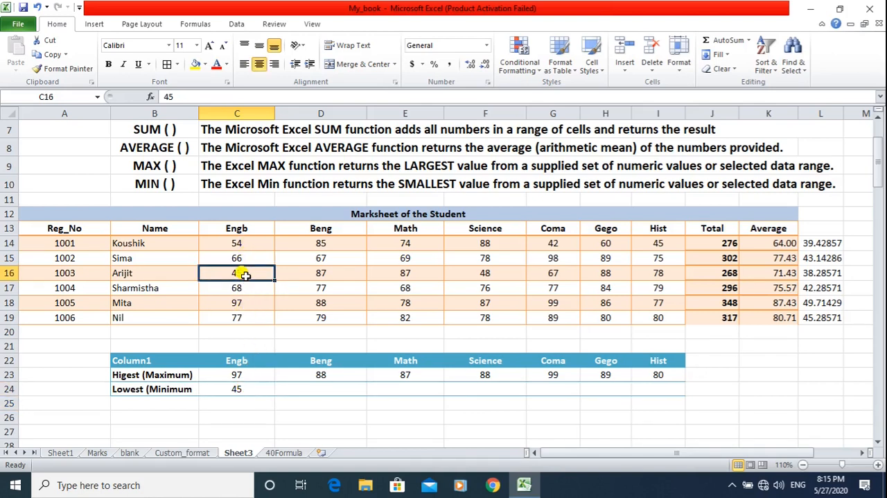
{"action": "left_click", "coordinate": [243, 403]}
{"action": "left_click", "coordinate": [258, 388]}
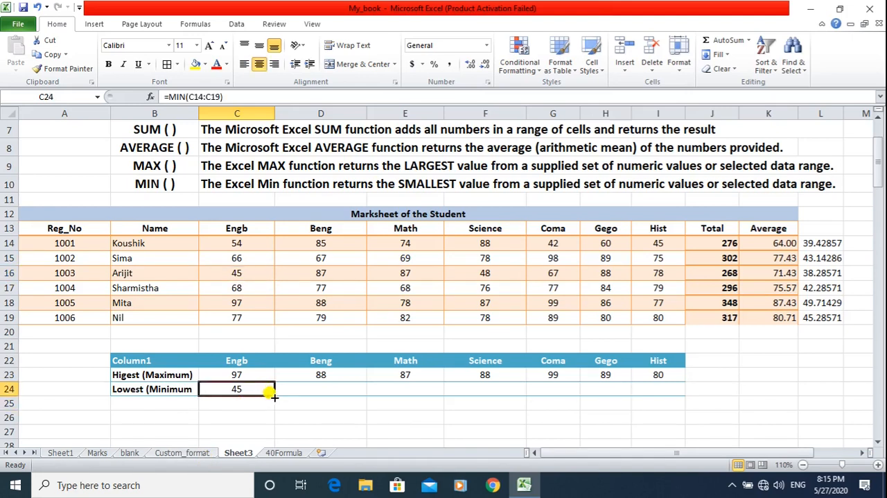
{"action": "left_click_drag", "start_coordinate": [274, 394], "coordinate": [671, 390]}
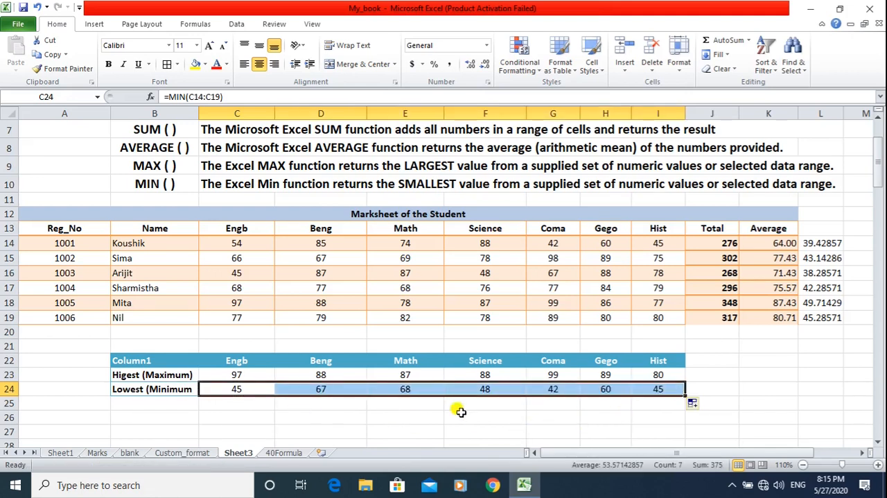
Check the lowest Beng and Math marks against the marksheet and review the MAX and MIN formulas for Engb.
{"action": "left_click", "coordinate": [321, 415]}
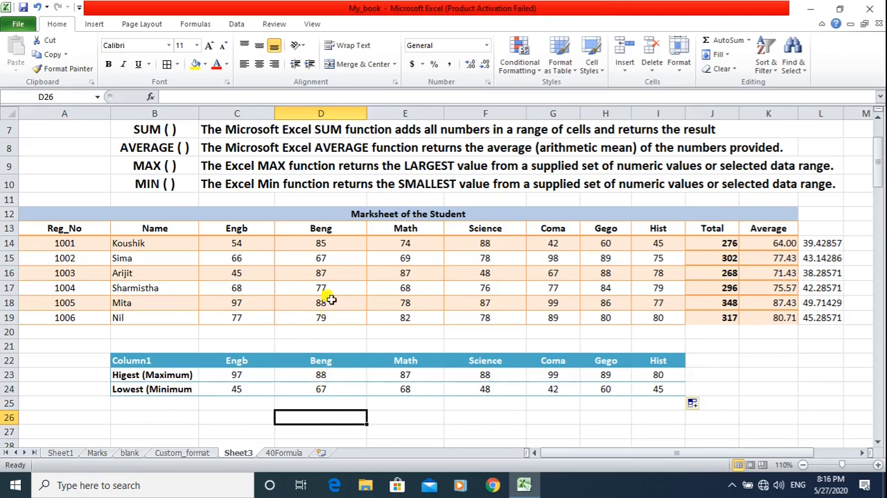
{"action": "left_click", "coordinate": [323, 258]}
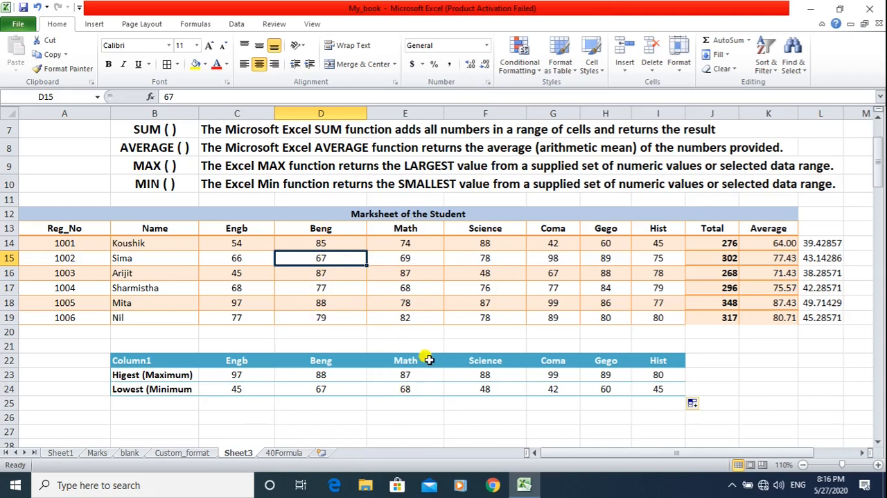
{"action": "left_click", "coordinate": [411, 287]}
{"action": "left_click", "coordinate": [421, 392]}
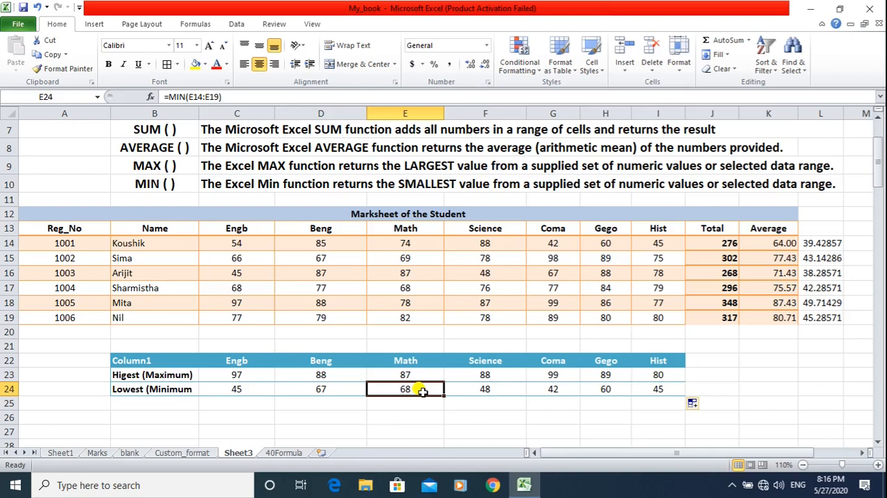
{"action": "left_click", "coordinate": [234, 375]}
{"action": "left_click", "coordinate": [237, 390]}
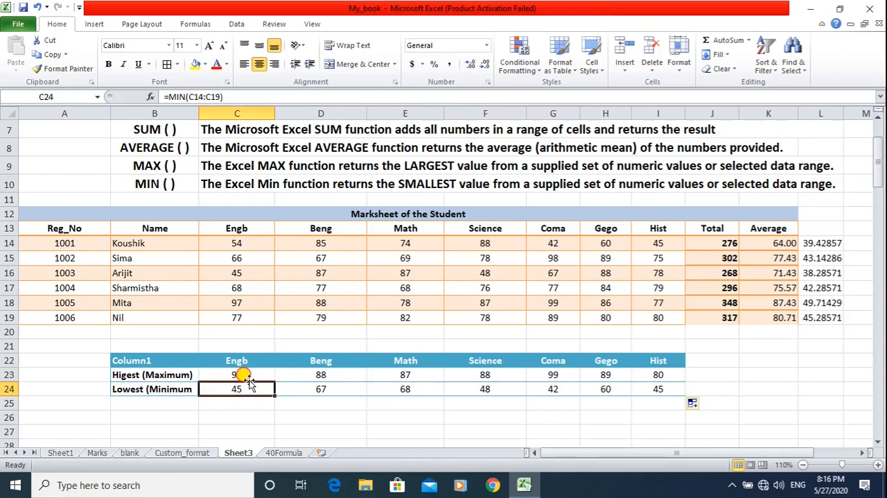
{"action": "left_click", "coordinate": [248, 375]}
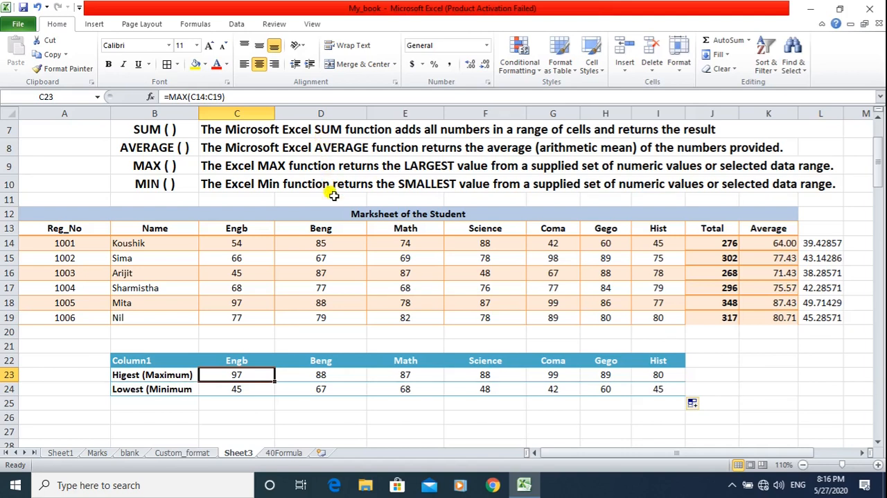
Clear the Apple row's Amount in E39 and 3 Set/Packet value in F39 in the PRODUCT table.
{"action": "scroll", "coordinate": [337, 212], "scroll_direction": "down", "scroll_amount": 2}
{"action": "scroll", "coordinate": [337, 213], "scroll_direction": "down", "scroll_amount": 4}
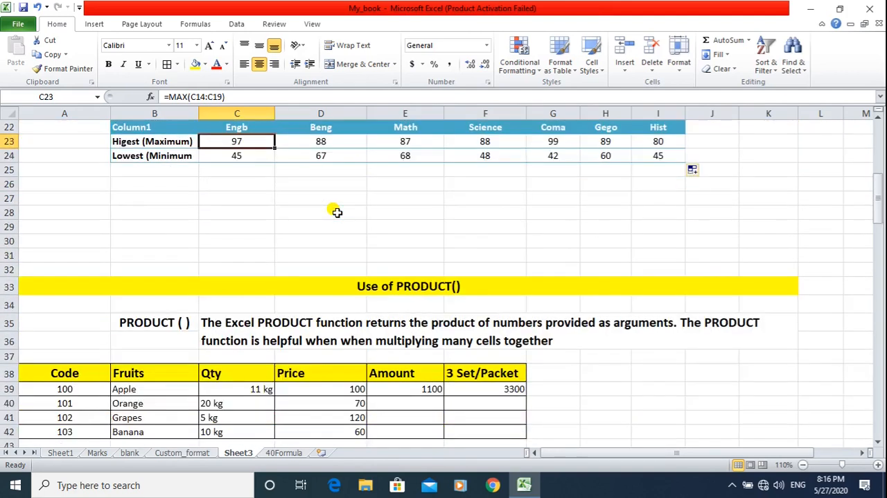
{"action": "scroll", "coordinate": [337, 212], "scroll_direction": "down", "scroll_amount": 1}
{"action": "left_click", "coordinate": [409, 302]}
{"action": "key", "text": "Delete"}
{"action": "key", "text": "Right"}
{"action": "key", "text": "Delete"}
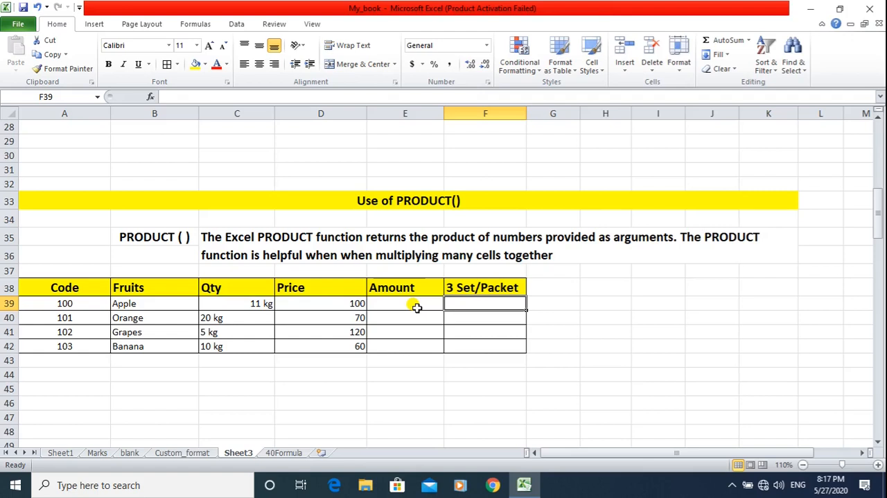
{"action": "left_click", "coordinate": [269, 303]}
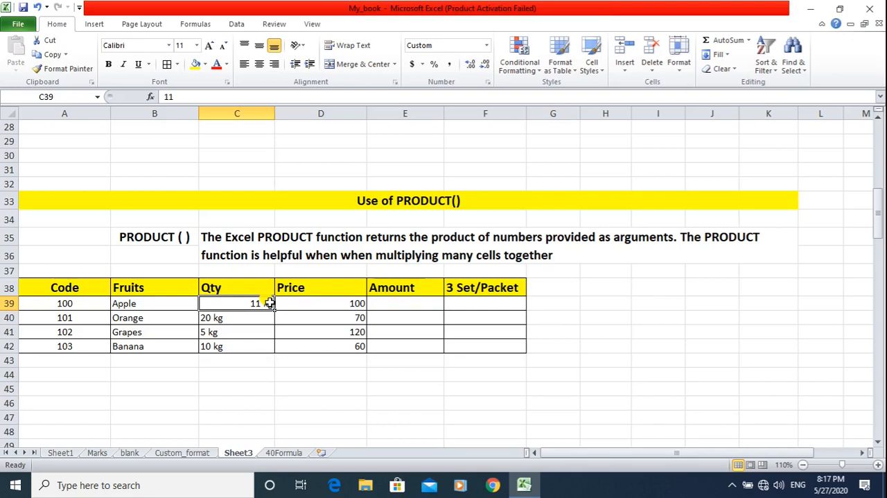
{"action": "left_click_drag", "start_coordinate": [276, 311], "coordinate": [353, 319]}
{"action": "key", "text": "ctrl+z"}
Calculate the Orange amount in E40 by multiplying quantity by price with the formula =C40*D40.
{"action": "left_click", "coordinate": [243, 318]}
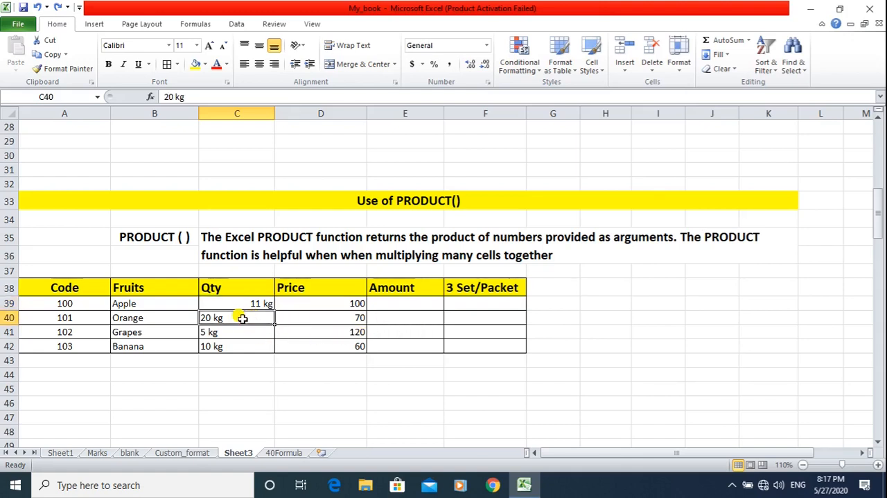
{"action": "left_click", "coordinate": [379, 316]}
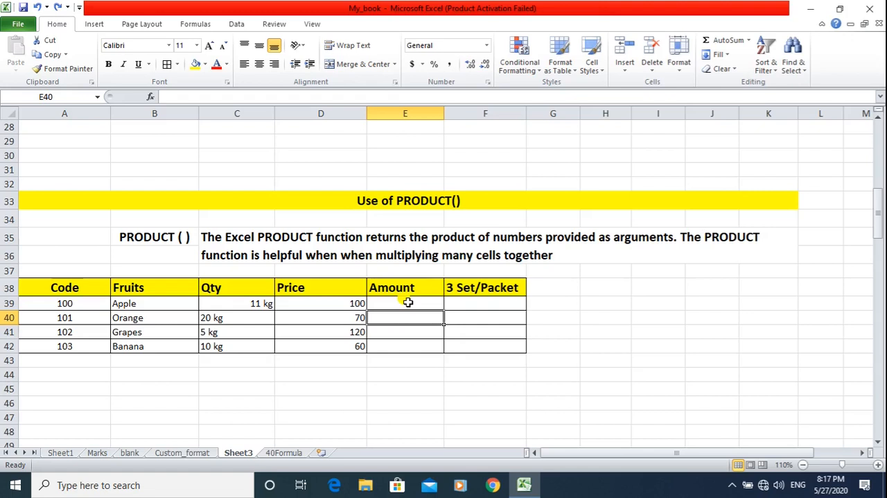
{"action": "left_click", "coordinate": [223, 319]}
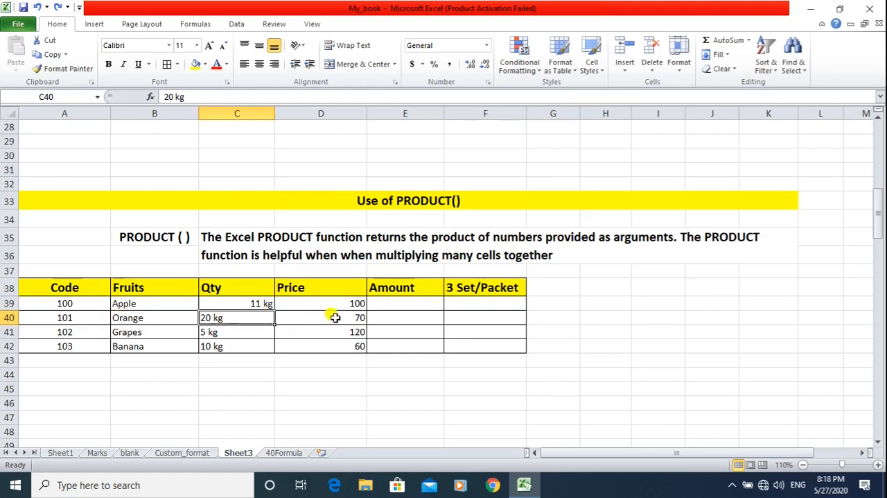
{"action": "left_click", "coordinate": [330, 316]}
{"action": "left_click", "coordinate": [394, 315]}
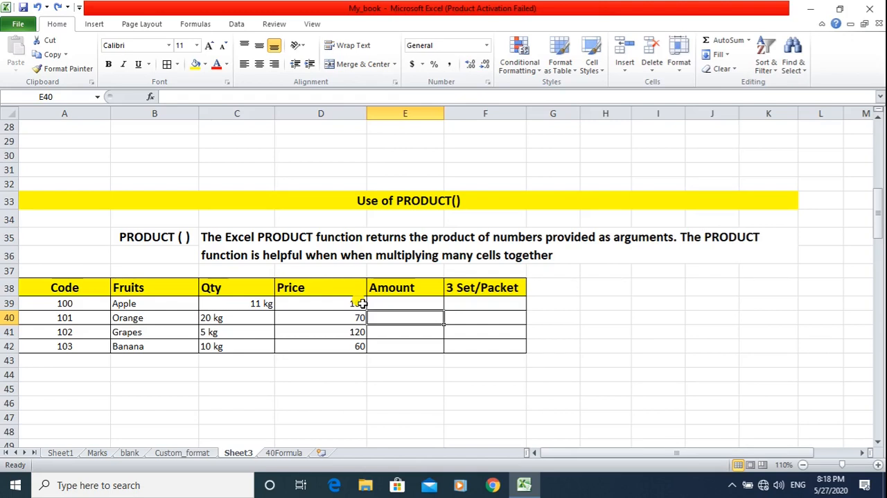
{"action": "type", "text": "="}
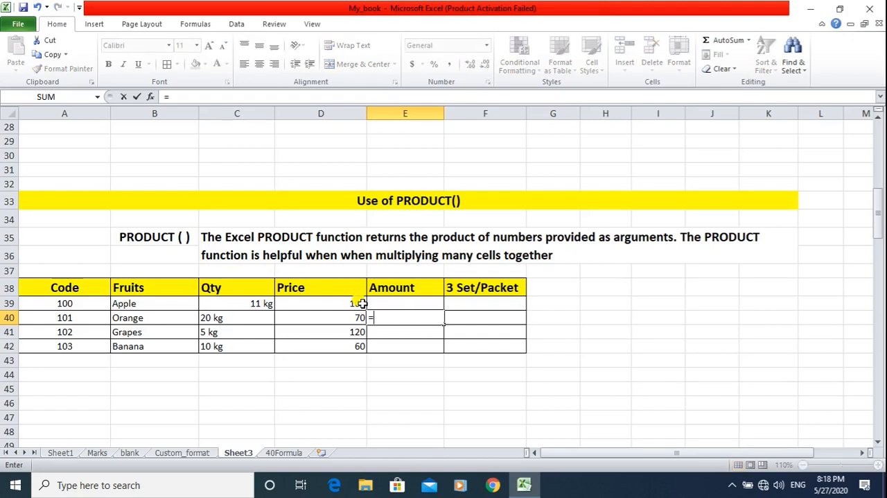
{"action": "left_click", "coordinate": [223, 317]}
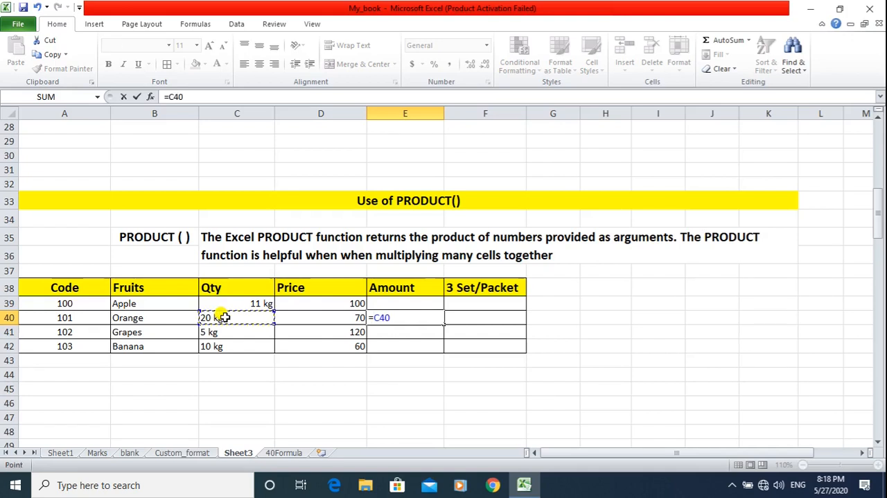
{"action": "type", "text": "*"}
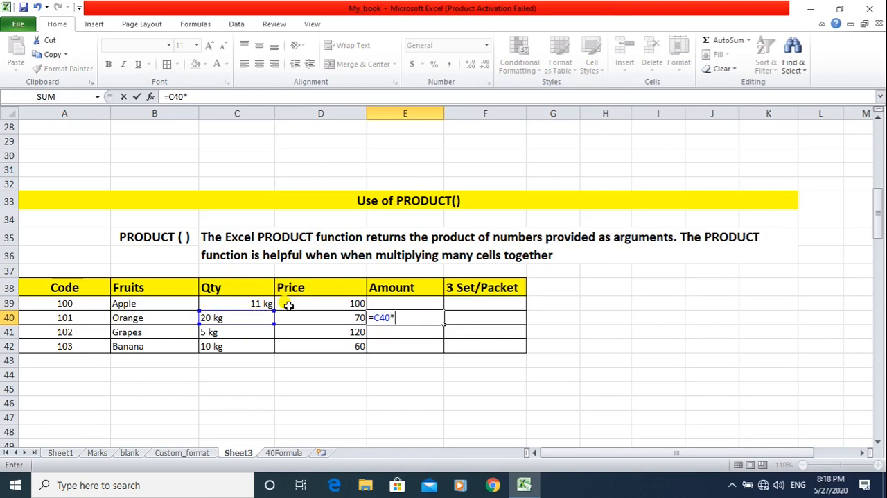
{"action": "left_click", "coordinate": [347, 317]}
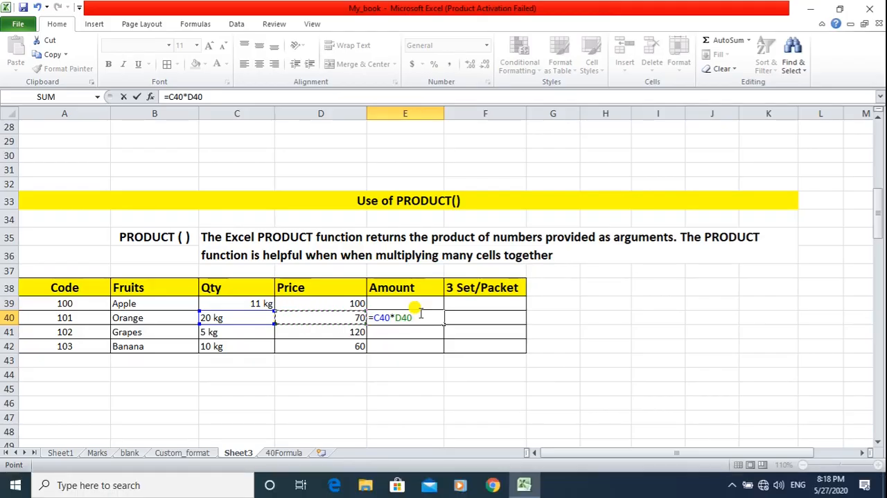
{"action": "key", "text": "Return"}
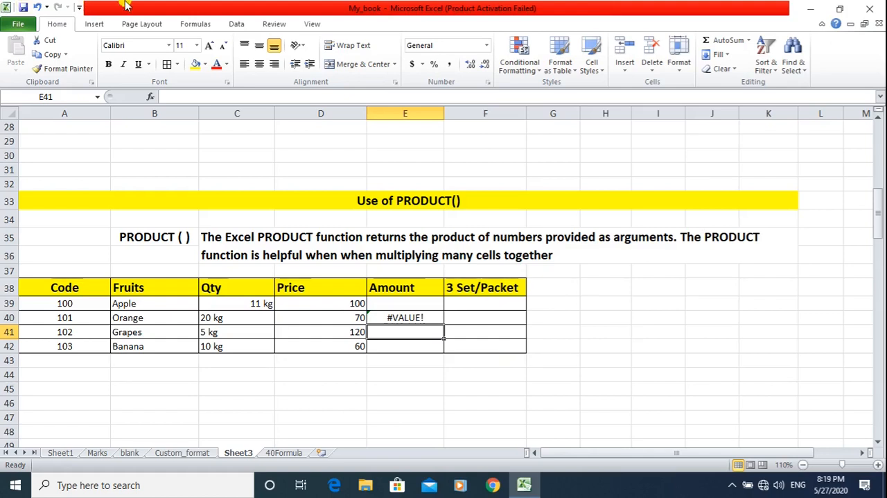
Calculate the Apple amount in E39 by multiplying quantity by price with the formula =C39*D39.
{"action": "left_click", "coordinate": [404, 303]}
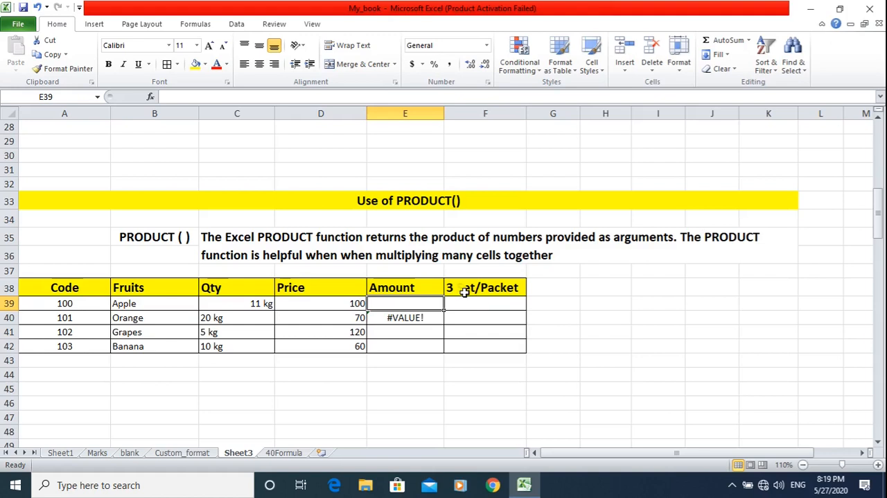
{"action": "type", "text": "="}
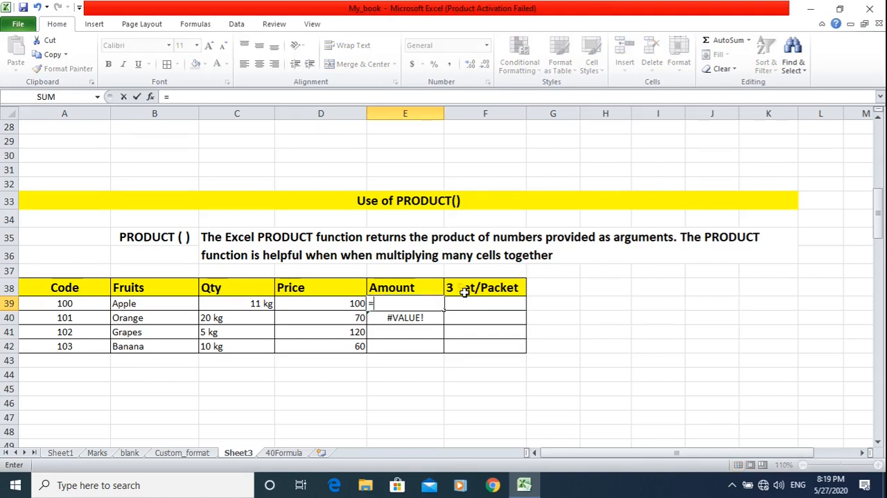
{"action": "left_click", "coordinate": [247, 305]}
{"action": "type", "text": "*"}
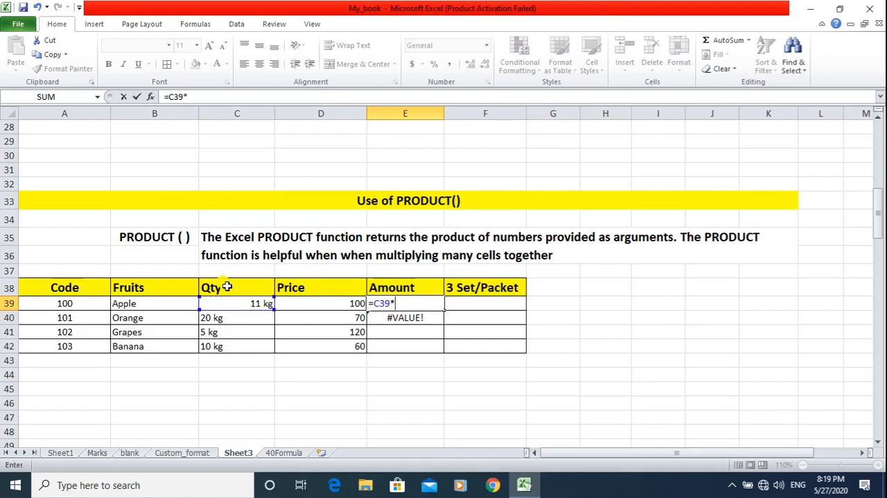
{"action": "left_click", "coordinate": [324, 307]}
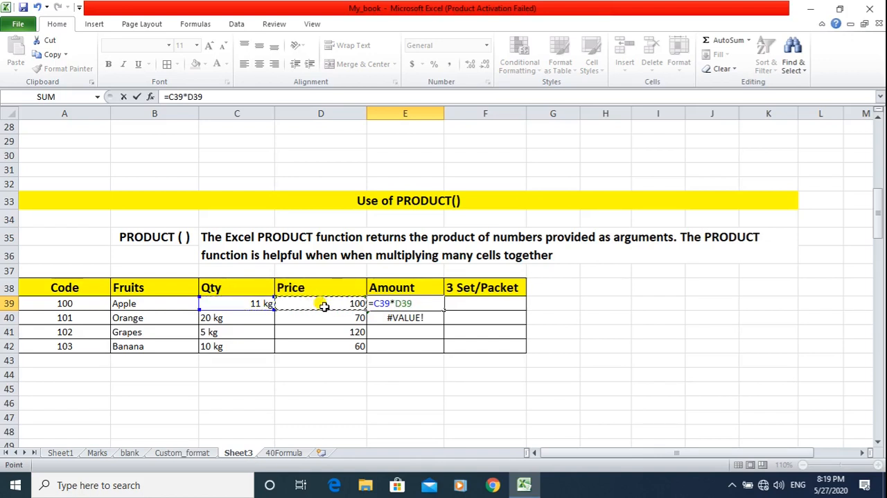
{"action": "key", "text": "Return"}
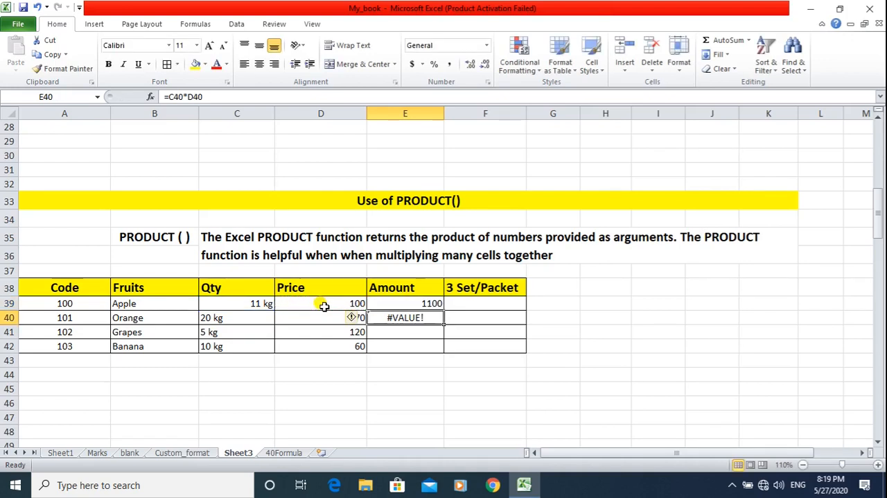
Compare the Amount formulas in E39 and E40 and examine the Orange quantity and price cells behind E40.
{"action": "left_click", "coordinate": [420, 303]}
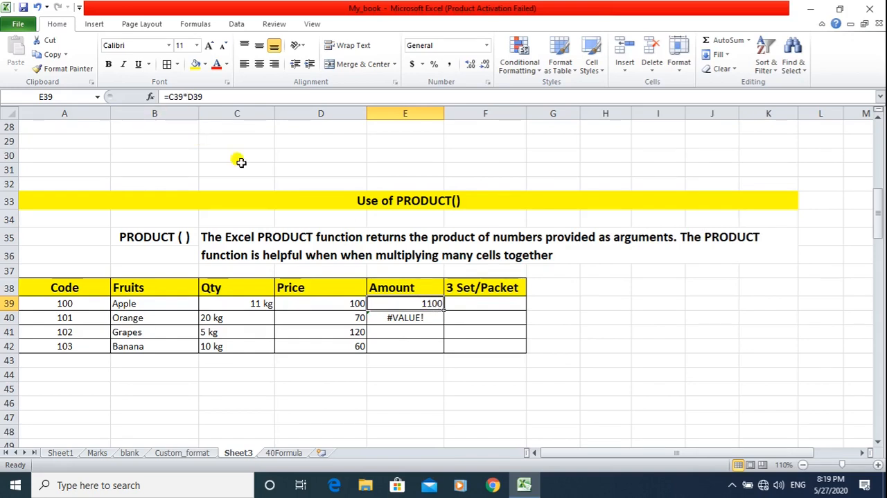
{"action": "left_click", "coordinate": [405, 317]}
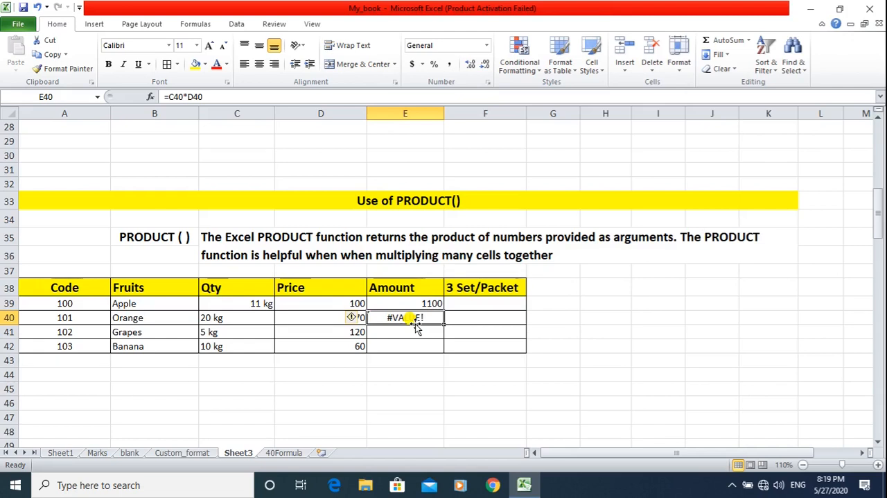
{"action": "left_click", "coordinate": [226, 317]}
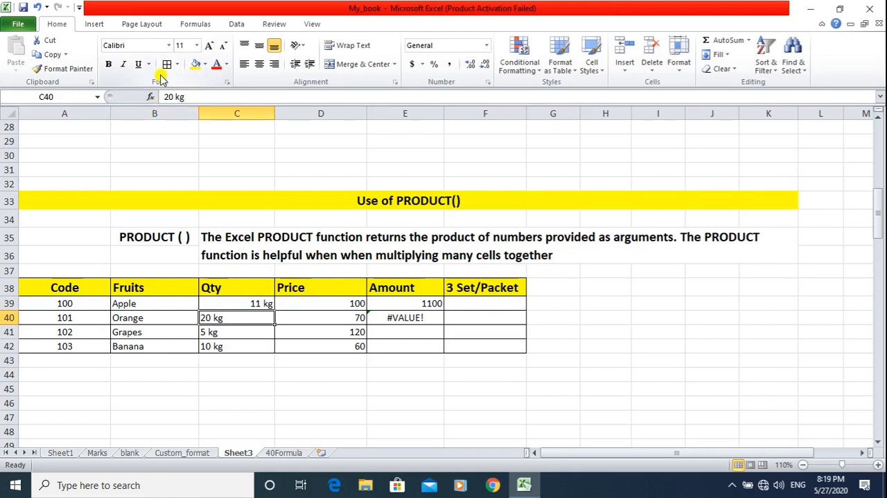
{"action": "left_click", "coordinate": [351, 316]}
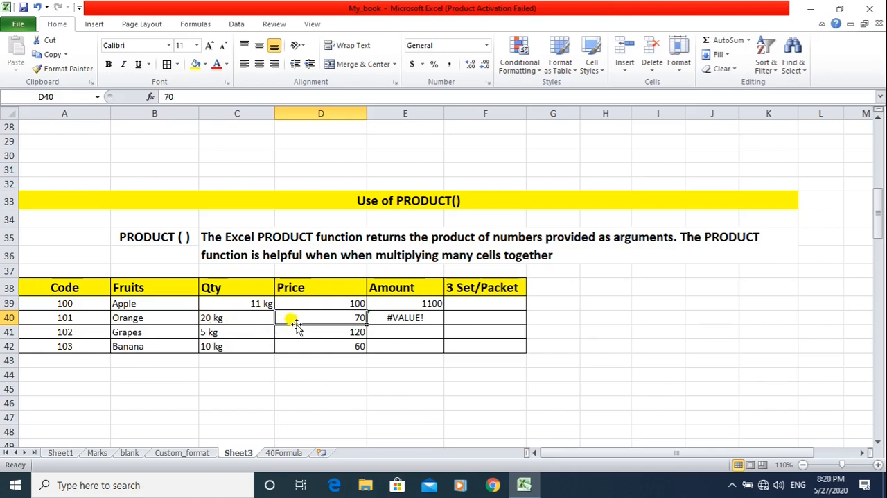
{"action": "double_click", "coordinate": [420, 317]}
{"action": "key", "text": "Return"}
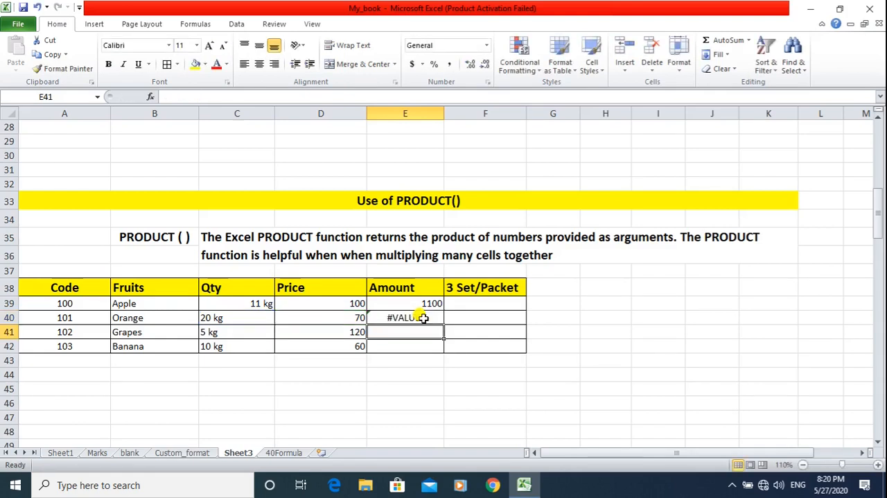
Compare the Apple and Orange quantity cells and inspect the custom number format applied to the Apple quantity in C39.
{"action": "left_click", "coordinate": [237, 304]}
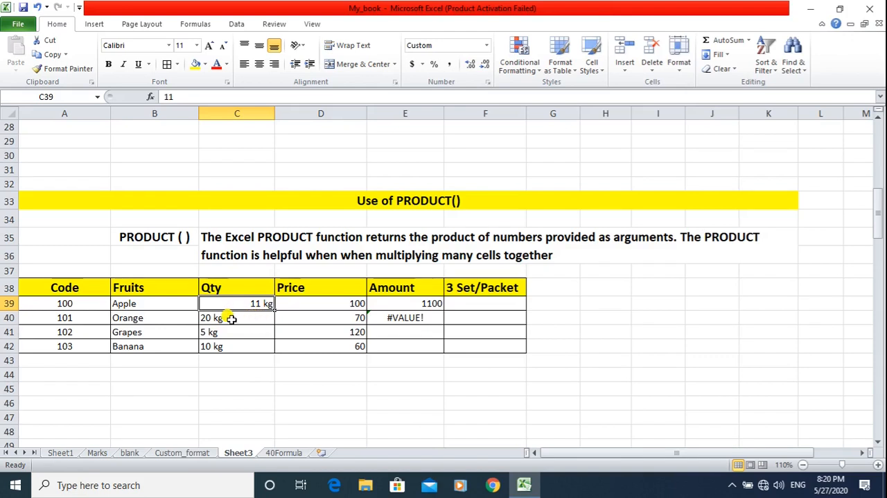
{"action": "left_click", "coordinate": [231, 318]}
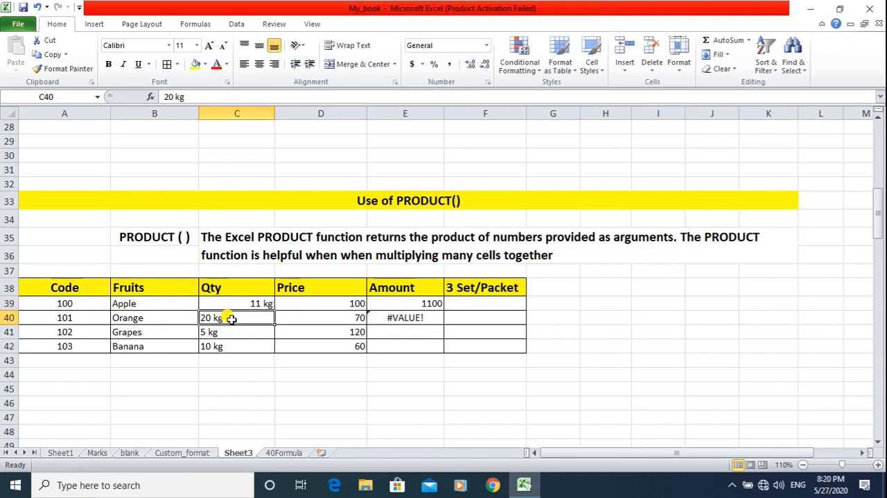
{"action": "right_click", "coordinate": [250, 304]}
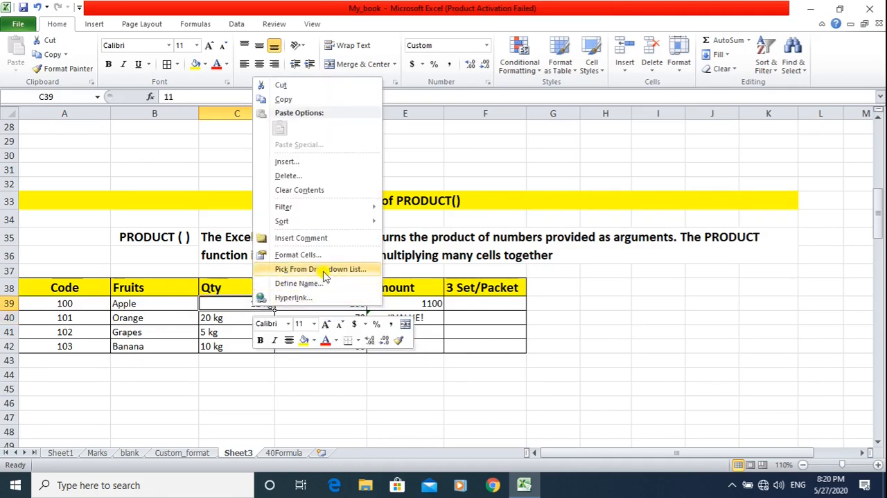
{"action": "left_click", "coordinate": [341, 256]}
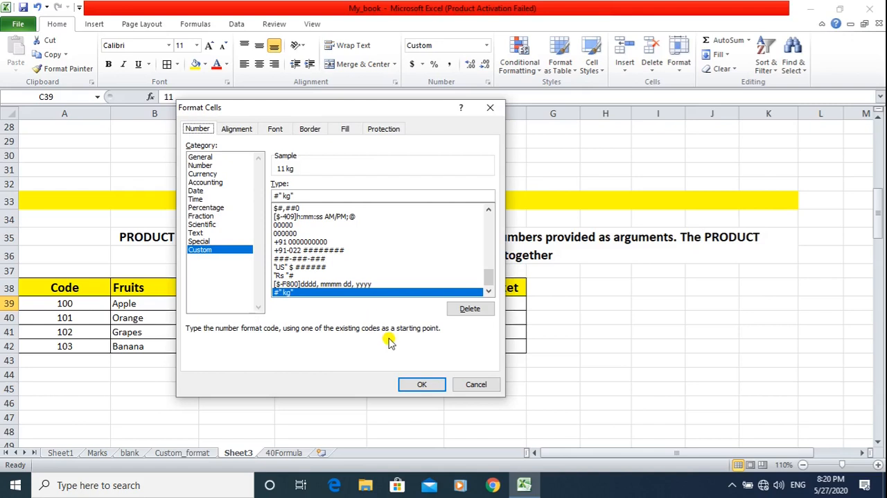
{"action": "left_click", "coordinate": [439, 385]}
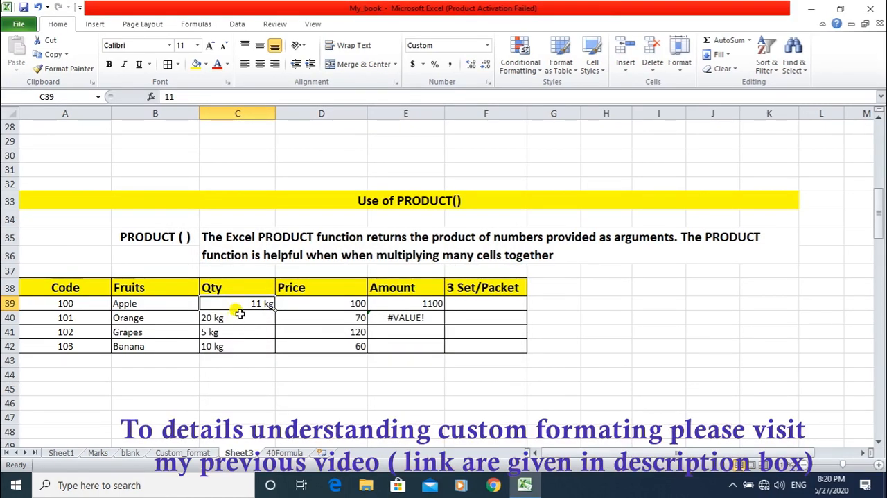
Remove the kg text from the Orange and Grapes quantities, leaving 20 in C40 and 5 in C41.
{"action": "left_click", "coordinate": [238, 318]}
{"action": "double_click", "coordinate": [238, 319]}
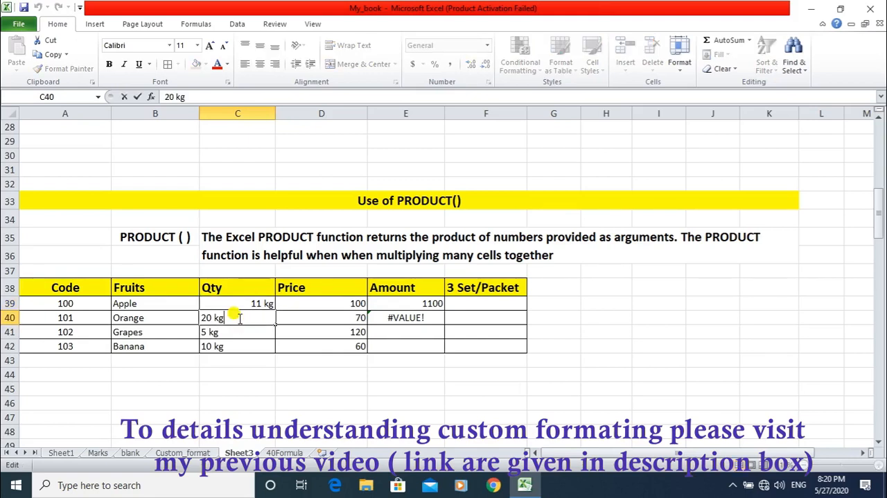
{"action": "key", "text": "BackSpace"}
{"action": "key", "text": "BackSpace"}
{"action": "key", "text": "BackSpace"}
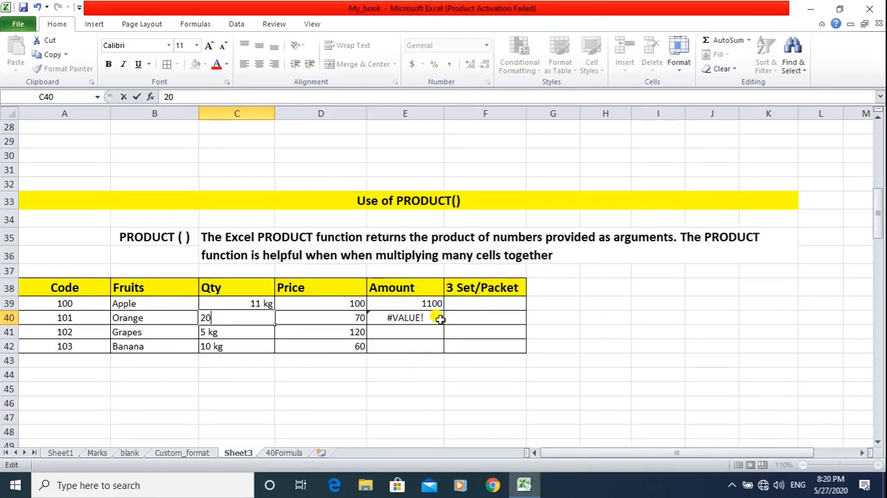
{"action": "key", "text": "Return"}
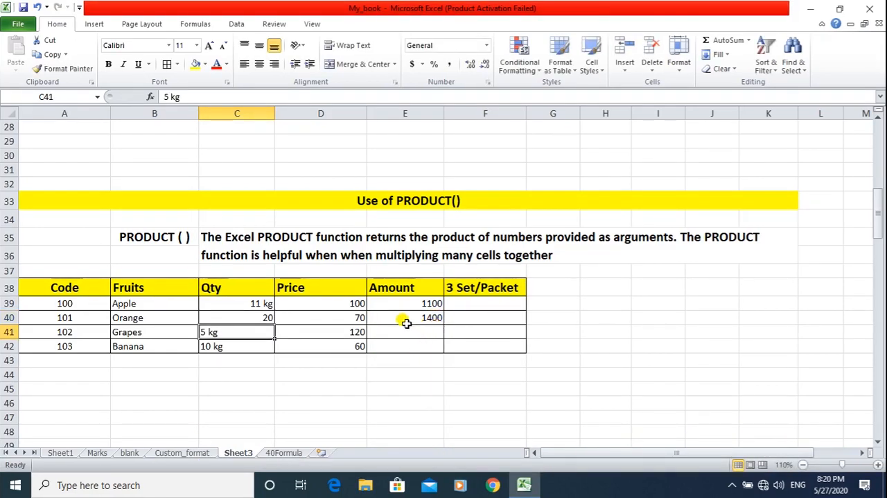
{"action": "double_click", "coordinate": [229, 332]}
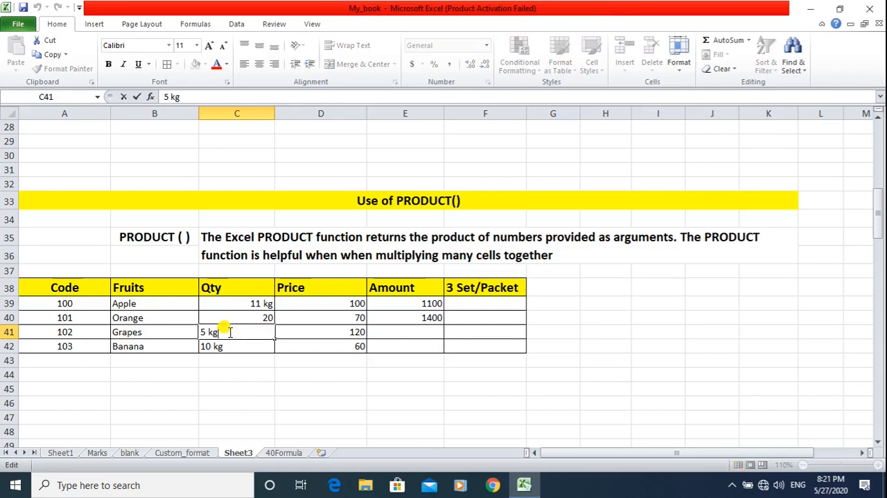
{"action": "key", "text": "Return"}
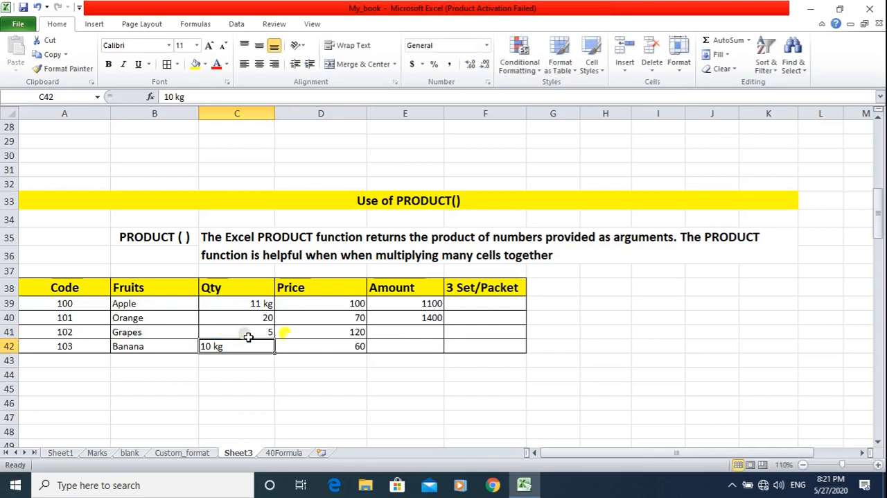
Fill the Orange Amount formula from E40 down through the Grapes and Banana rows to E42.
{"action": "left_click", "coordinate": [407, 317]}
{"action": "left_click_drag", "start_coordinate": [444, 327], "coordinate": [436, 347]}
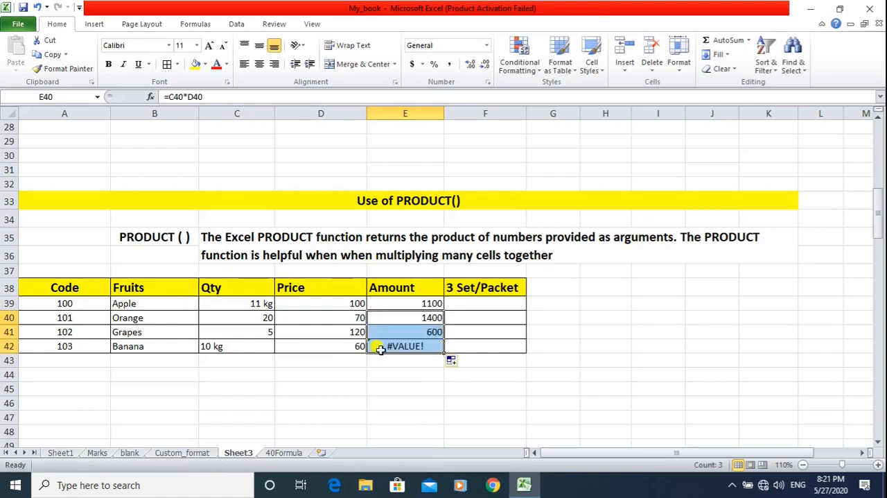
{"action": "left_click", "coordinate": [396, 346]}
Remove the kg text from the Banana quantity in C42, leaving the plain number 10.
{"action": "double_click", "coordinate": [245, 348]}
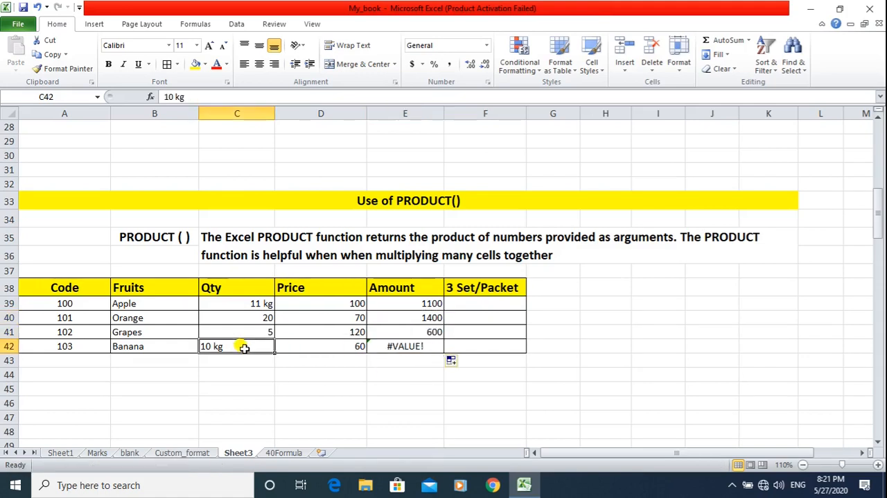
{"action": "key", "text": "BackSpace"}
{"action": "key", "text": "BackSpace"}
{"action": "key", "text": "BackSpace"}
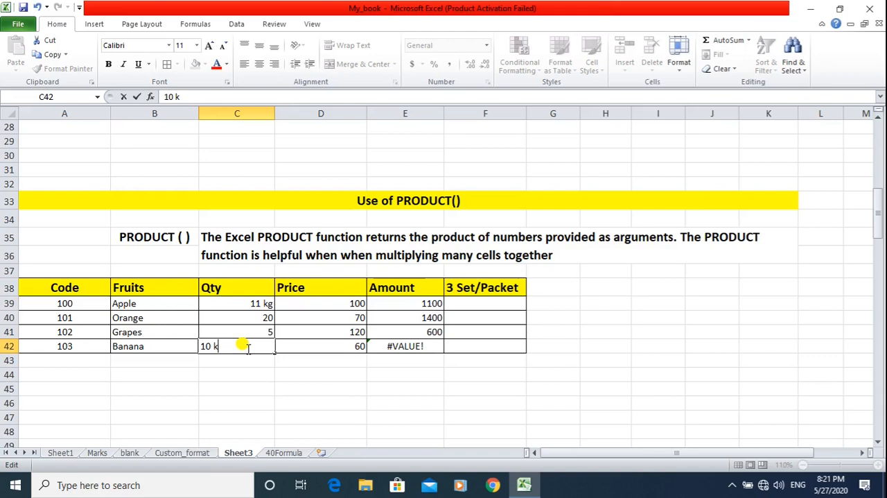
{"action": "key", "text": "Return"}
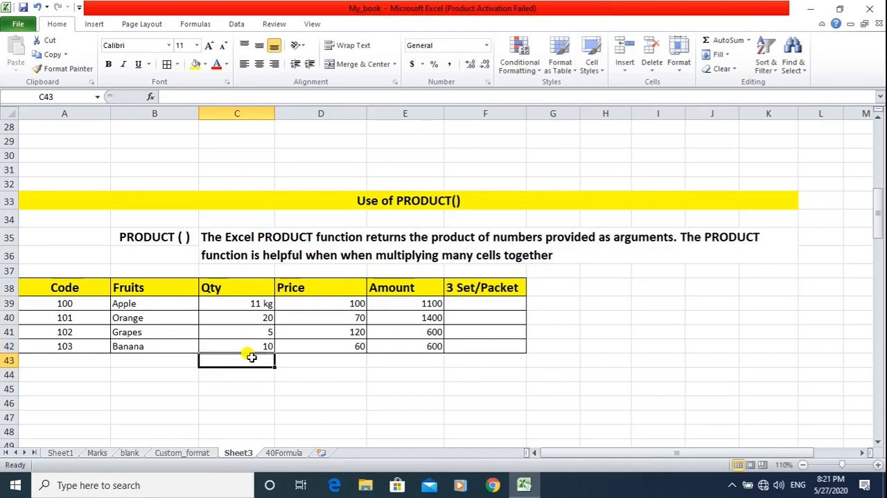
Examine the Banana Amount formula in E42 together with its quantity and price cells.
{"action": "left_click", "coordinate": [407, 346]}
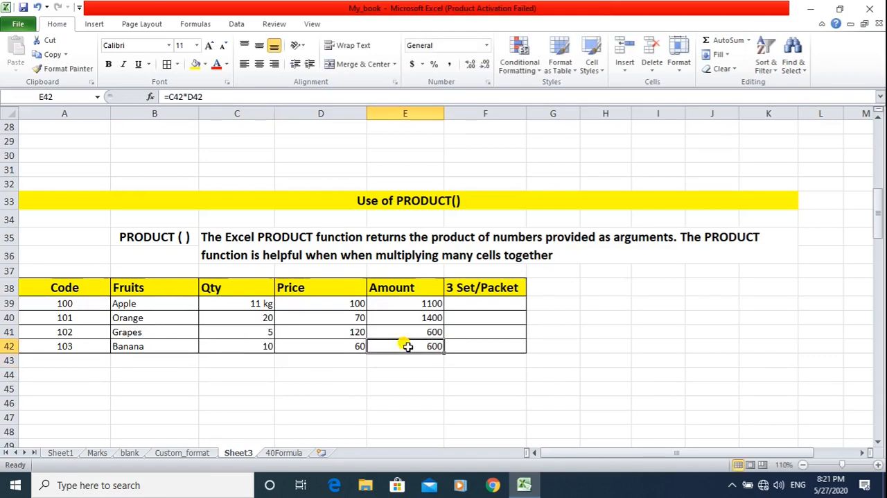
{"action": "left_click", "coordinate": [258, 348]}
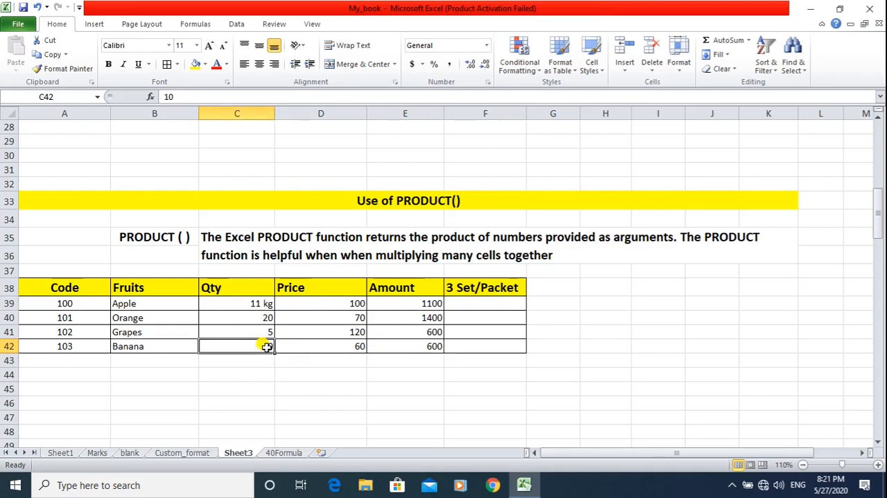
{"action": "left_click", "coordinate": [326, 346]}
{"action": "left_click", "coordinate": [413, 343]}
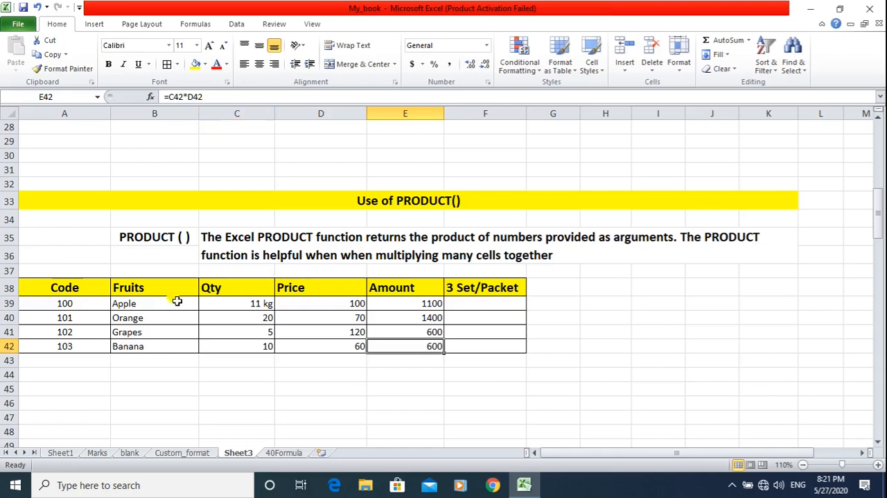
Apply the custom number format # "KG" to the Orange quantity in C40.
{"action": "left_click", "coordinate": [224, 317]}
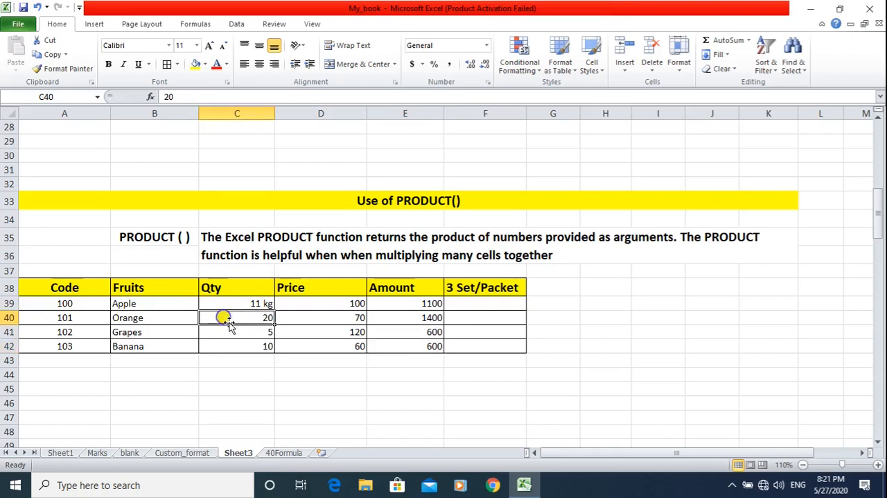
{"action": "right_click", "coordinate": [231, 318]}
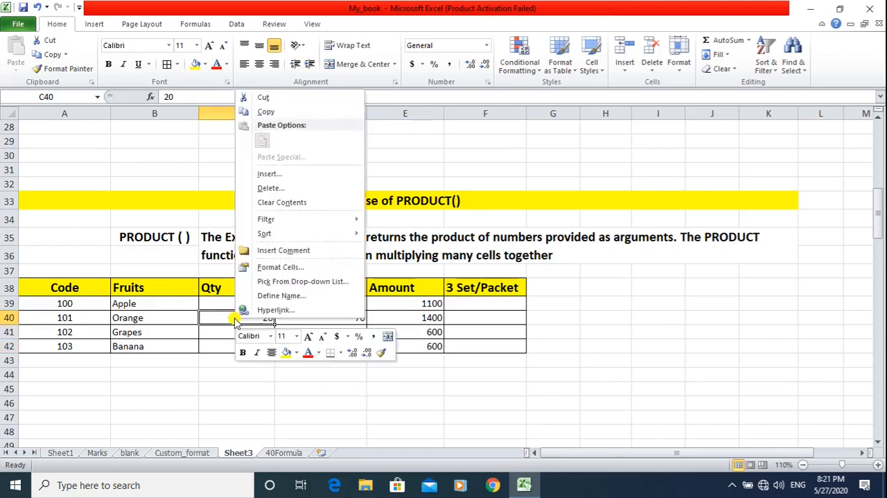
{"action": "left_click", "coordinate": [281, 268]}
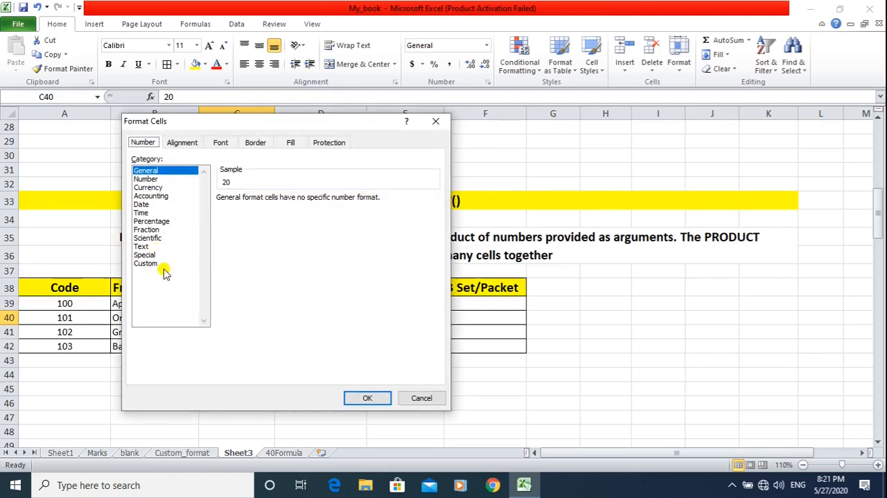
{"action": "left_click", "coordinate": [149, 263]}
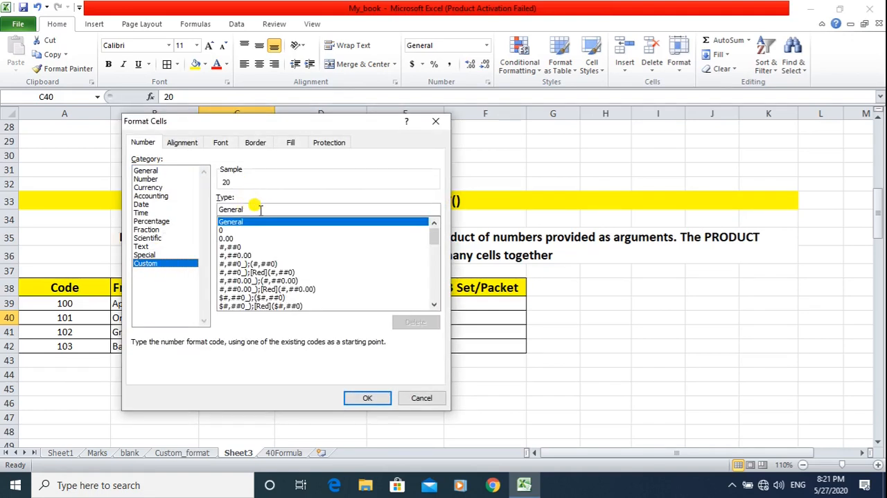
{"action": "left_click_drag", "start_coordinate": [269, 208], "coordinate": [198, 206]}
{"action": "left_click_drag", "start_coordinate": [230, 121], "coordinate": [596, 166]}
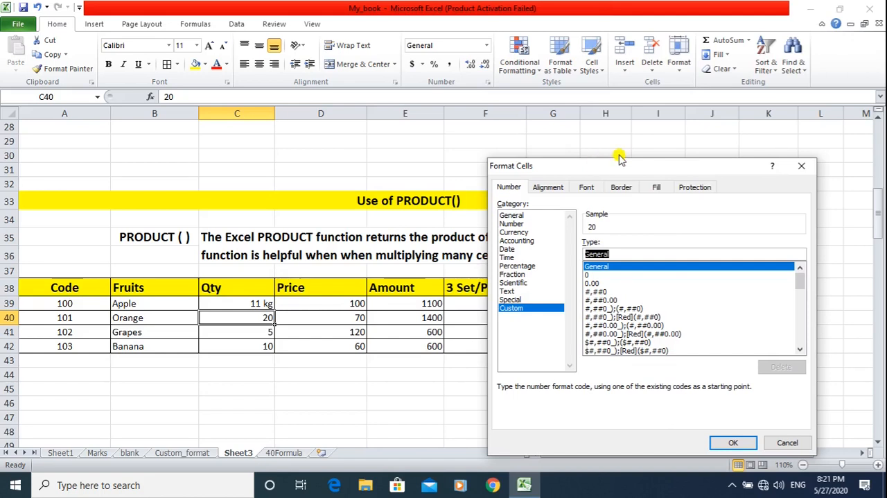
{"action": "key", "text": "BackSpace"}
{"action": "type", "text": "# \"KG"}
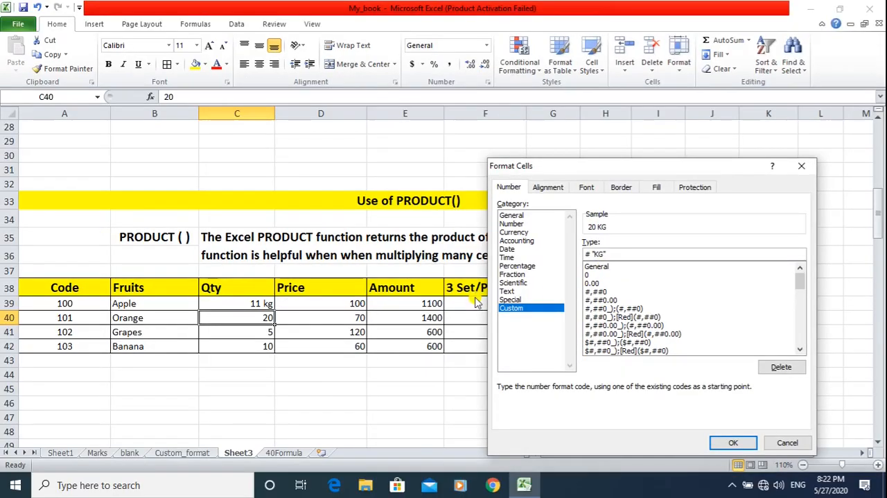
{"action": "left_click", "coordinate": [734, 442]}
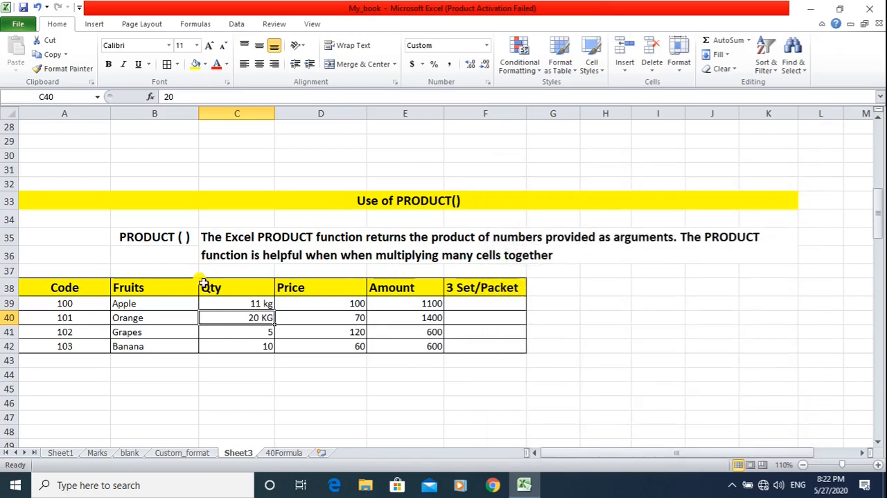
Apply the custom number format # "KG" to the Grapes and Banana quantities in C41:C42.
{"action": "left_click_drag", "start_coordinate": [266, 331], "coordinate": [263, 344]}
{"action": "right_click", "coordinate": [264, 344]}
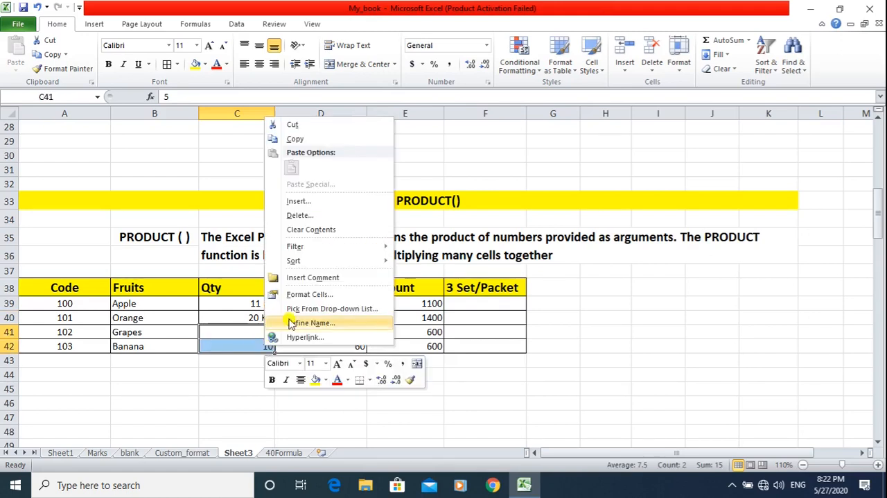
{"action": "left_click", "coordinate": [309, 294]}
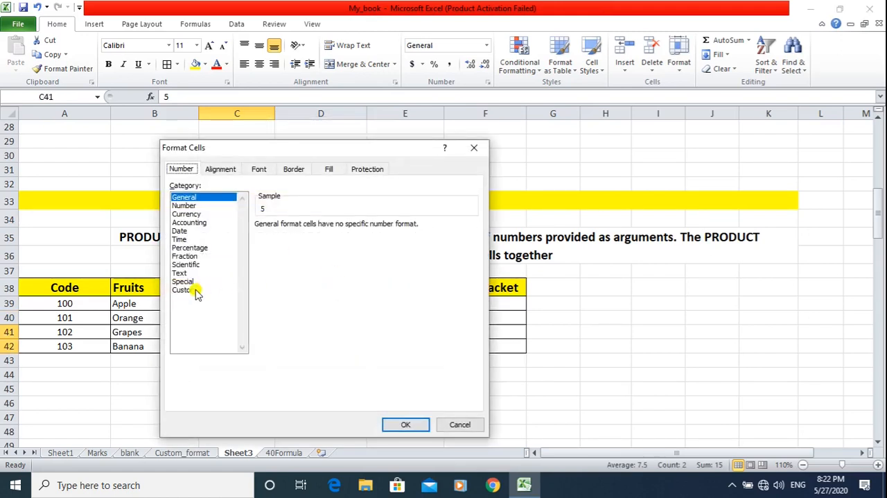
{"action": "left_click", "coordinate": [185, 290]}
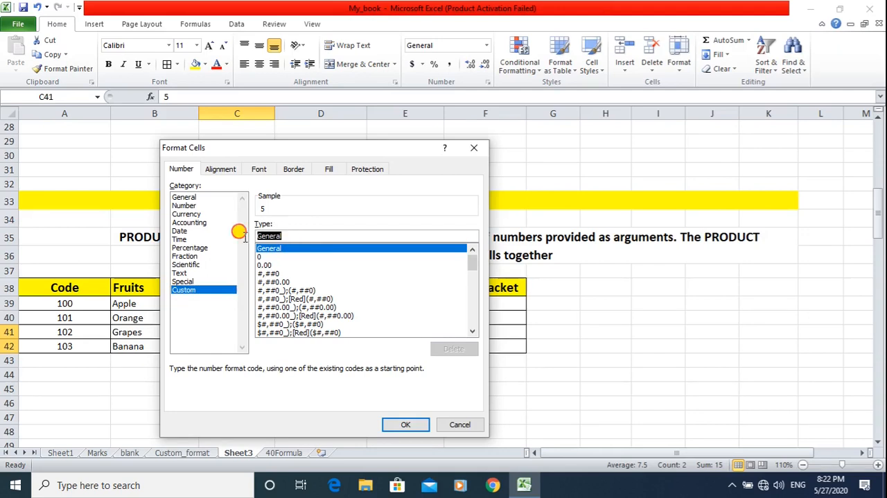
{"action": "type", "text": "# \"KG"}
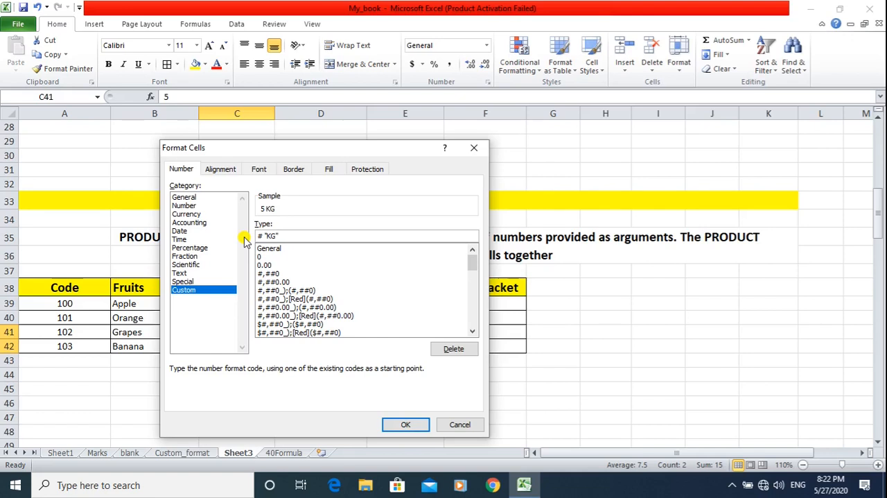
{"action": "left_click", "coordinate": [406, 425]}
{"action": "left_click", "coordinate": [308, 385]}
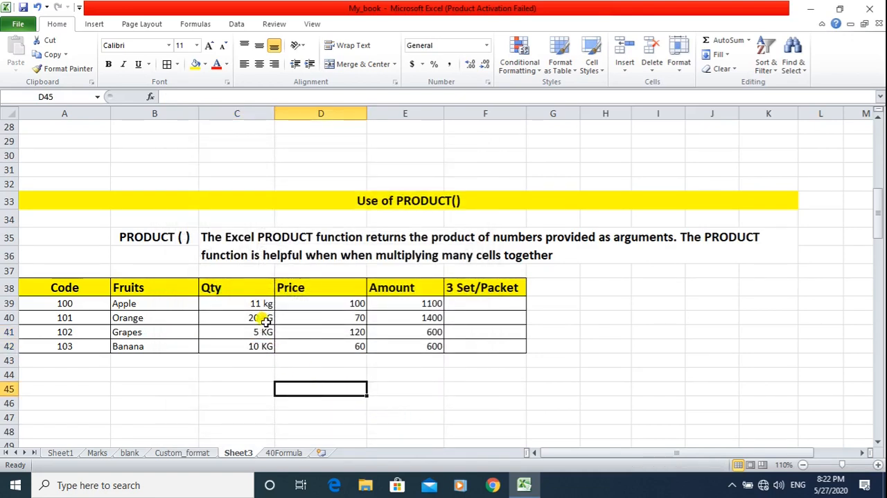
Clear the Amount cells E39:E42 and calculate the Apple amount in E39 with the formula =C39*D39.
{"action": "left_click_drag", "start_coordinate": [423, 303], "coordinate": [428, 344]}
{"action": "key", "text": "Delete"}
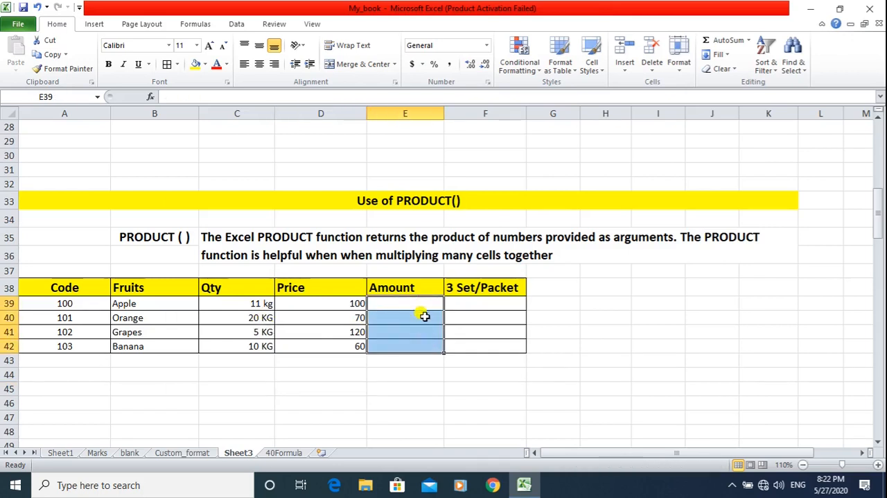
{"action": "left_click", "coordinate": [421, 303]}
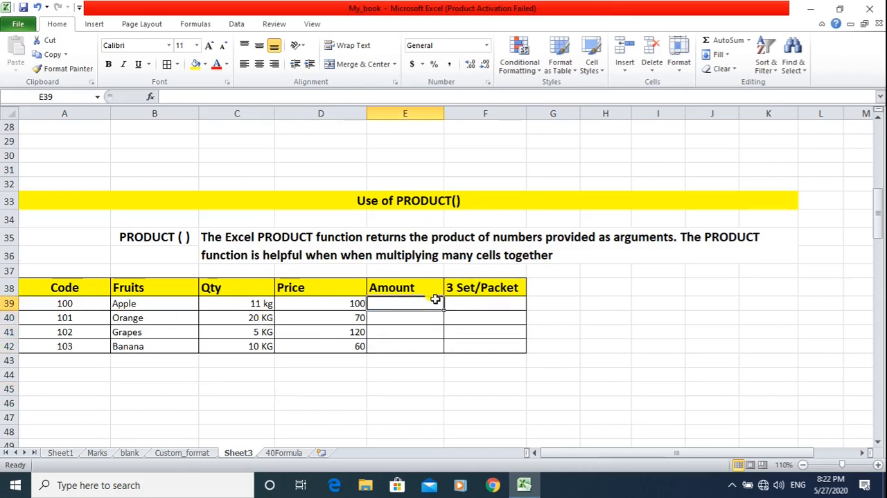
{"action": "type", "text": "="}
{"action": "left_click", "coordinate": [249, 304]}
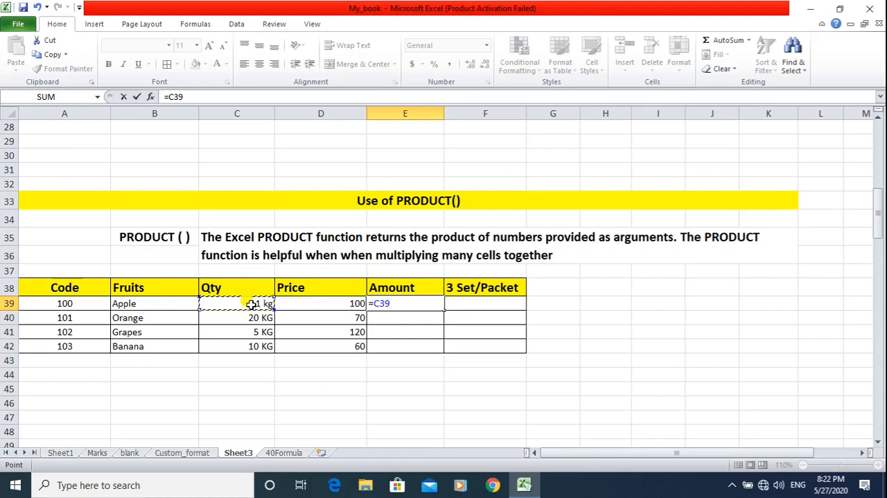
{"action": "type", "text": "*"}
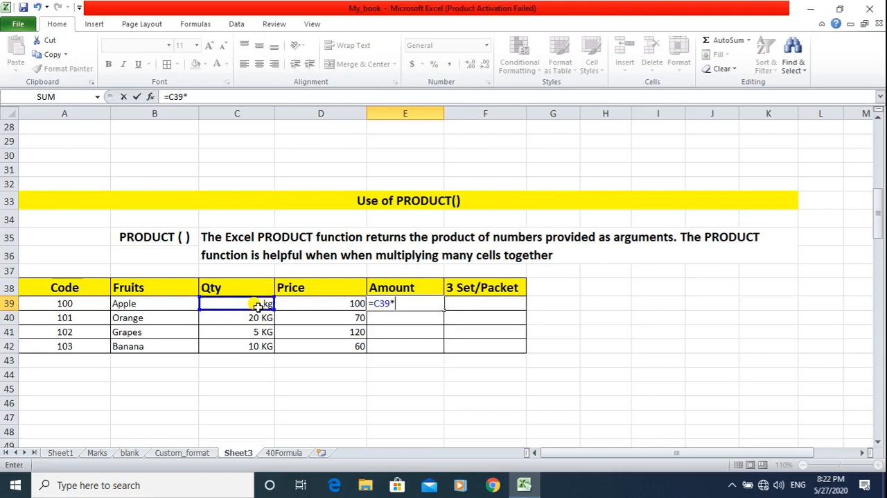
{"action": "left_click", "coordinate": [332, 303]}
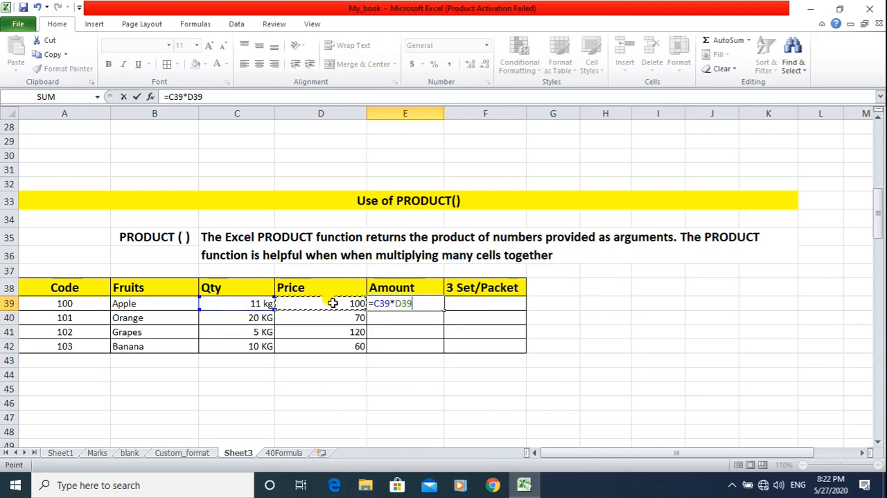
{"action": "key", "text": "Return"}
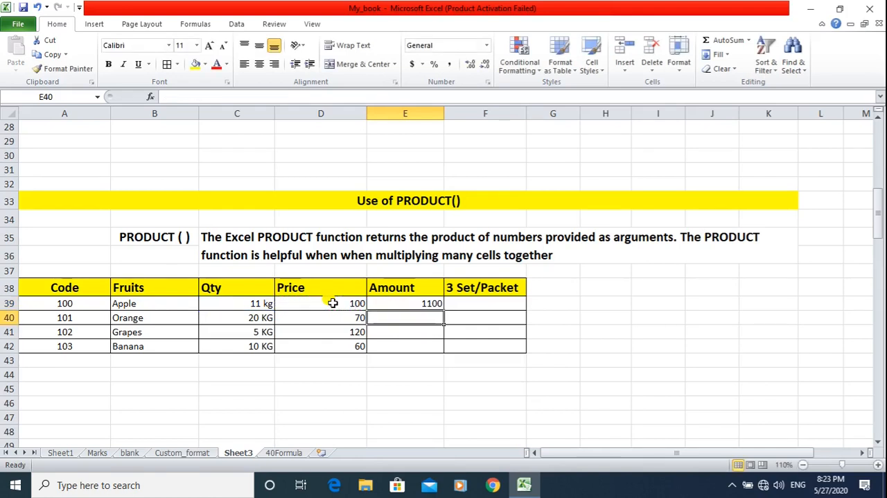
Fill the Apple Amount formula in E39 down to E42 for the remaining fruits.
{"action": "left_click", "coordinate": [437, 304]}
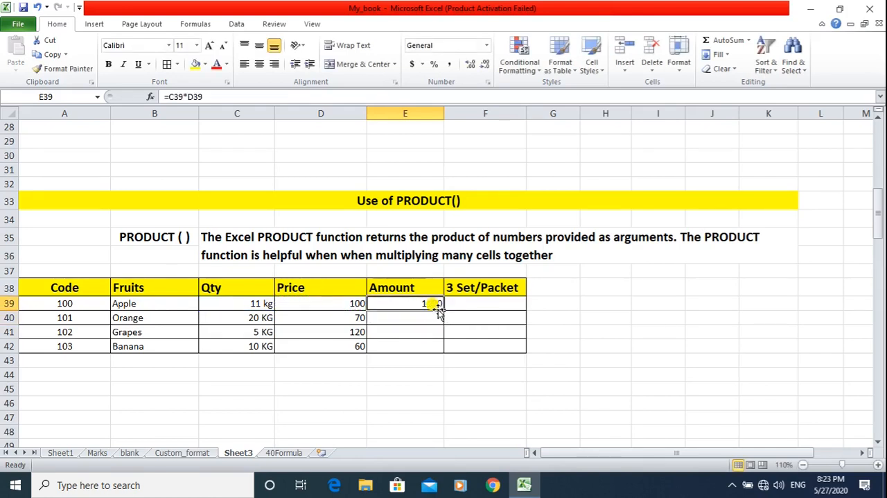
{"action": "left_click", "coordinate": [444, 309]}
{"action": "left_click_drag", "start_coordinate": [444, 310], "coordinate": [441, 350]}
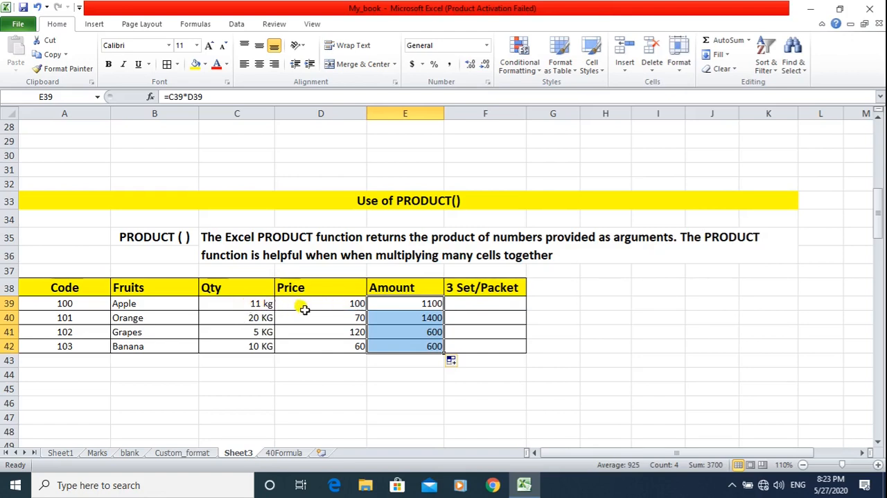
{"action": "left_click", "coordinate": [281, 305]}
{"action": "left_click", "coordinate": [243, 302]}
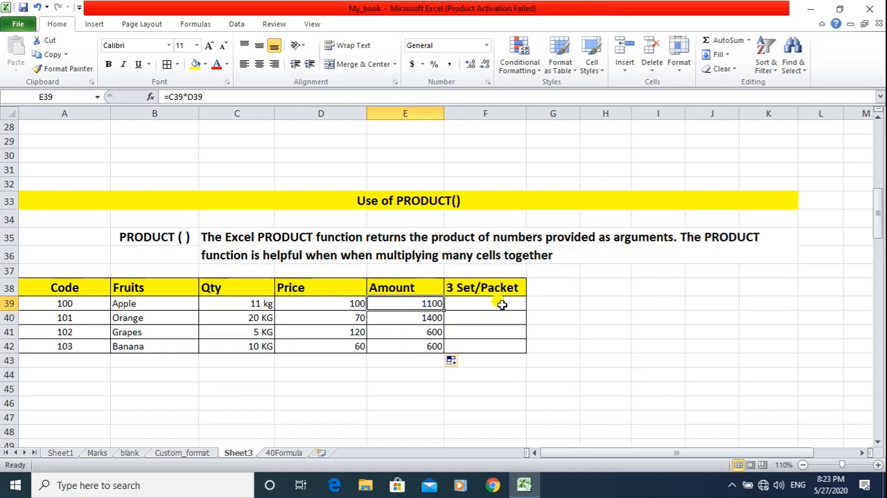
Calculate the Apple 3 Set/Packet value in F39 with the formula =E39*3.
{"action": "left_click", "coordinate": [501, 305]}
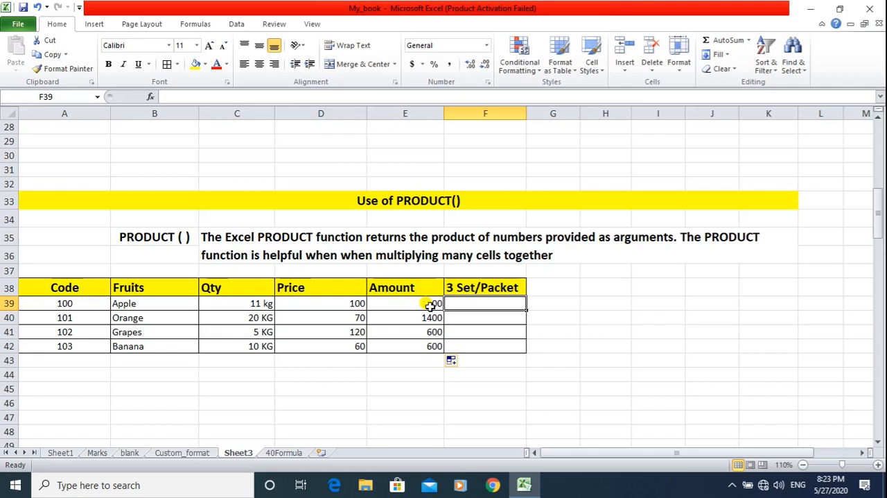
{"action": "type", "text": "="}
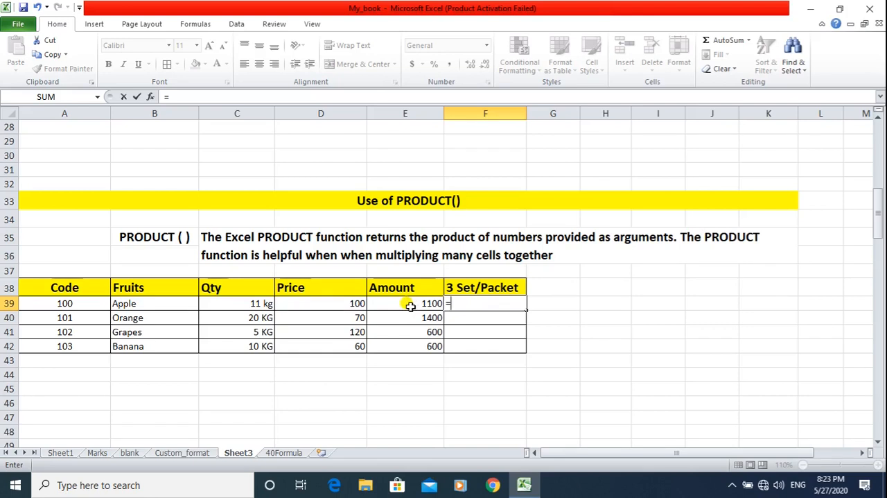
{"action": "left_click", "coordinate": [410, 306]}
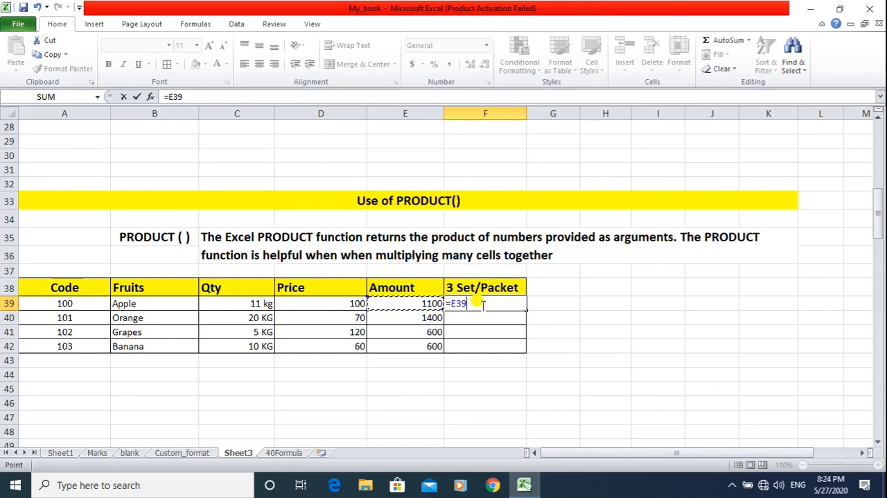
{"action": "type", "text": "*"}
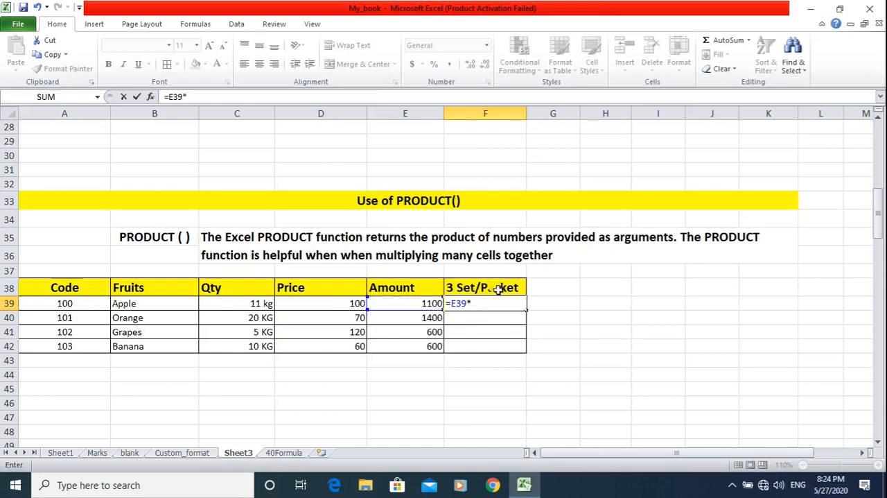
{"action": "type", "text": "3"}
{"action": "key", "text": "Return"}
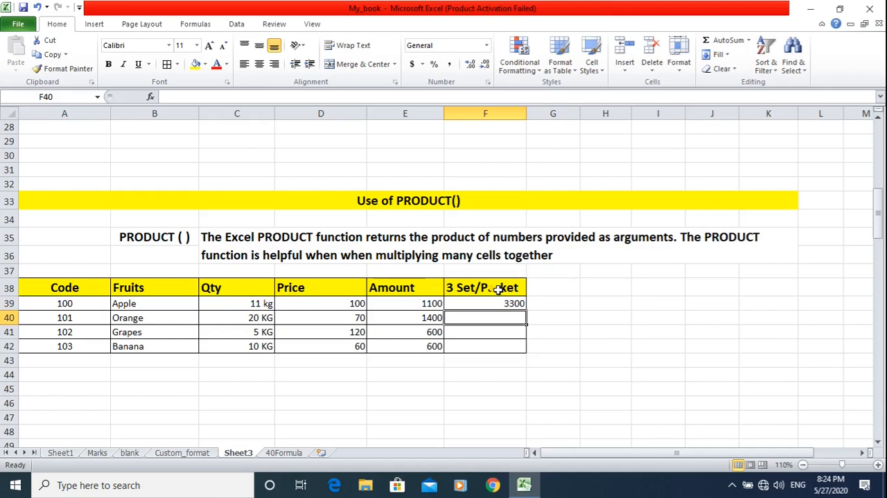
Replace the 3 Set/Packet formula in F39 with =PRODUCT(E39,3) and fill it down to F42.
{"action": "left_click", "coordinate": [492, 305]}
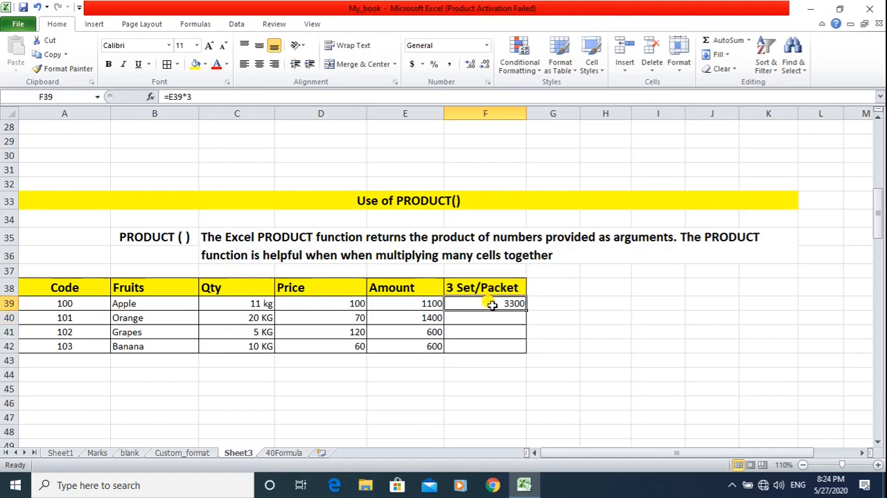
{"action": "key", "text": "Delete"}
{"action": "type", "text": "=P"}
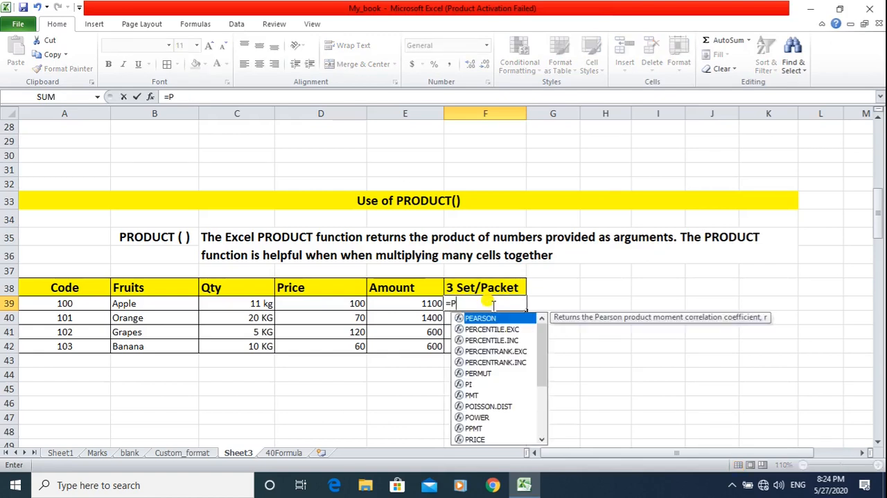
{"action": "type", "text": "ROD"}
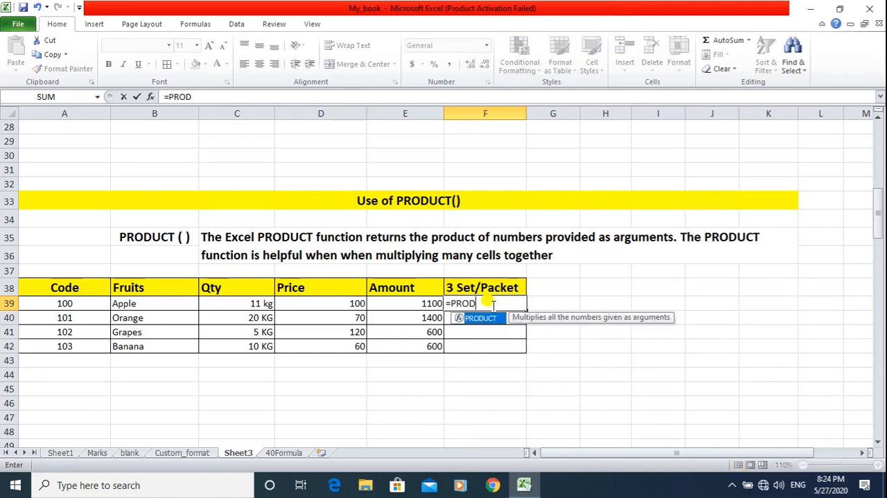
{"action": "type", "text": "UCT("}
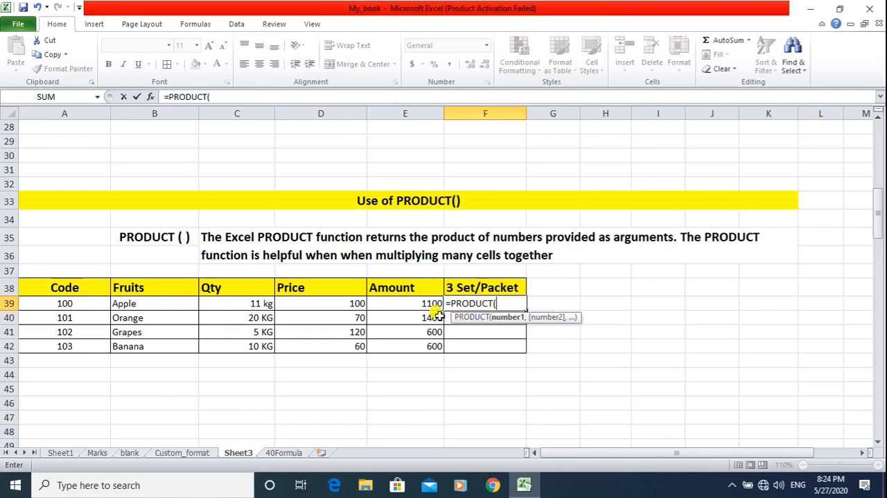
{"action": "left_click", "coordinate": [402, 303]}
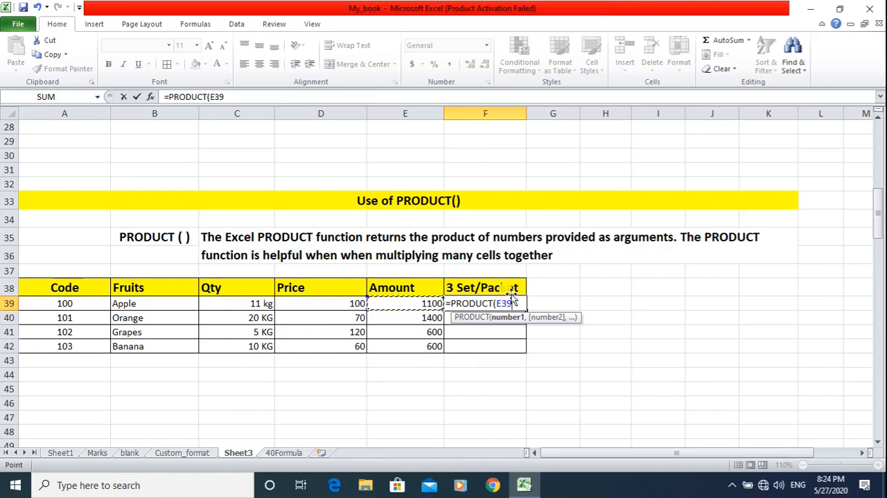
{"action": "type", "text": ","}
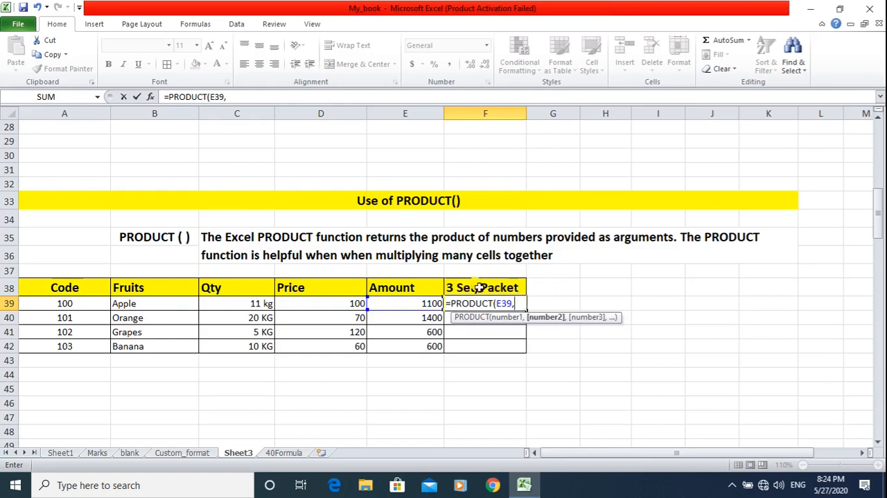
{"action": "type", "text": "3)"}
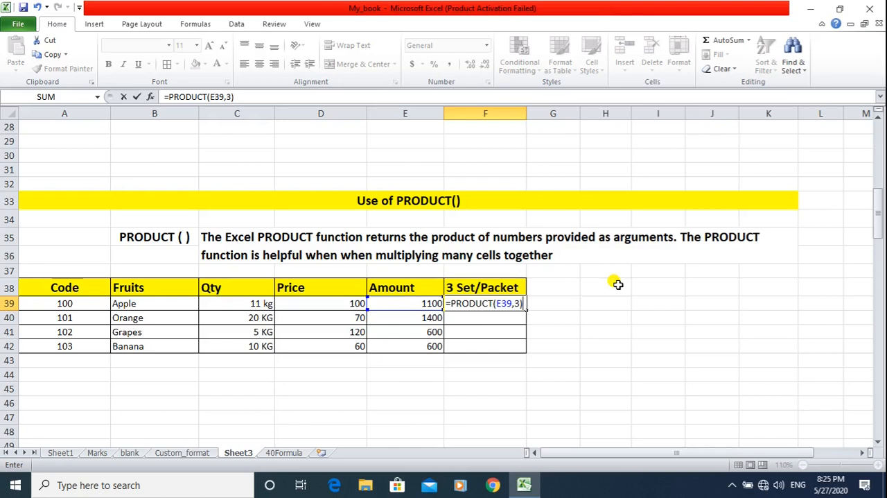
{"action": "key", "text": "Return"}
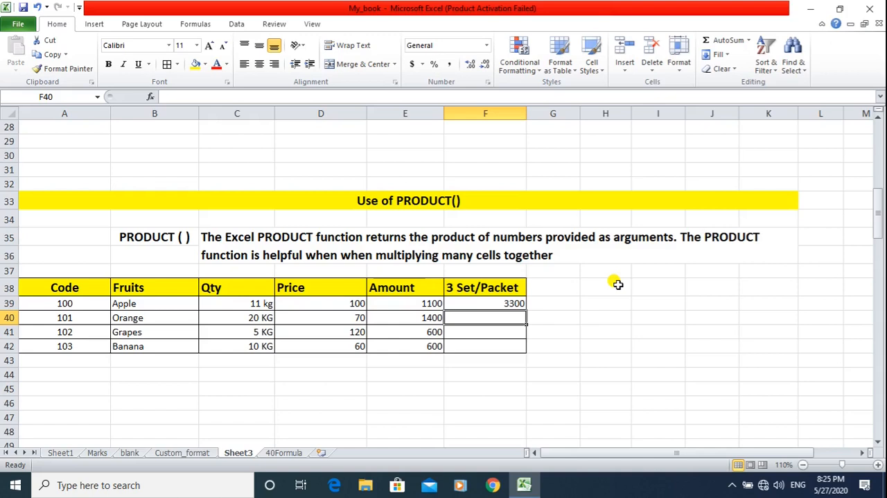
{"action": "left_click", "coordinate": [514, 303]}
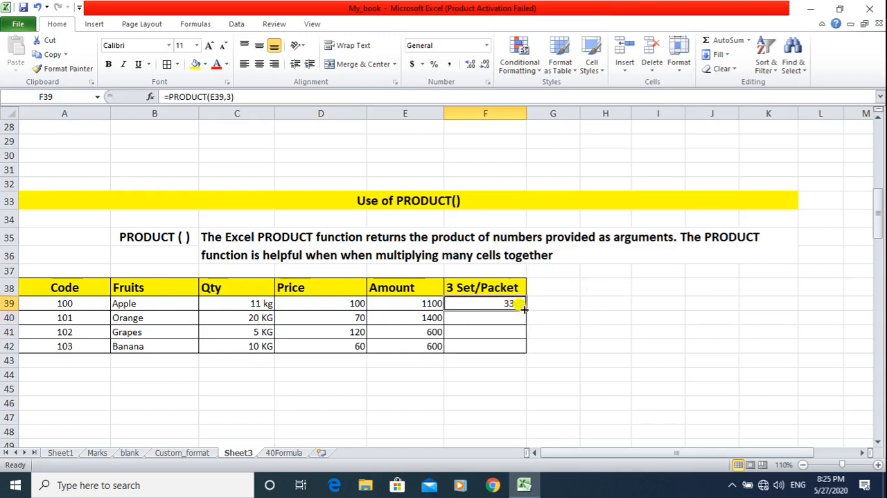
{"action": "left_click_drag", "start_coordinate": [524, 310], "coordinate": [525, 352]}
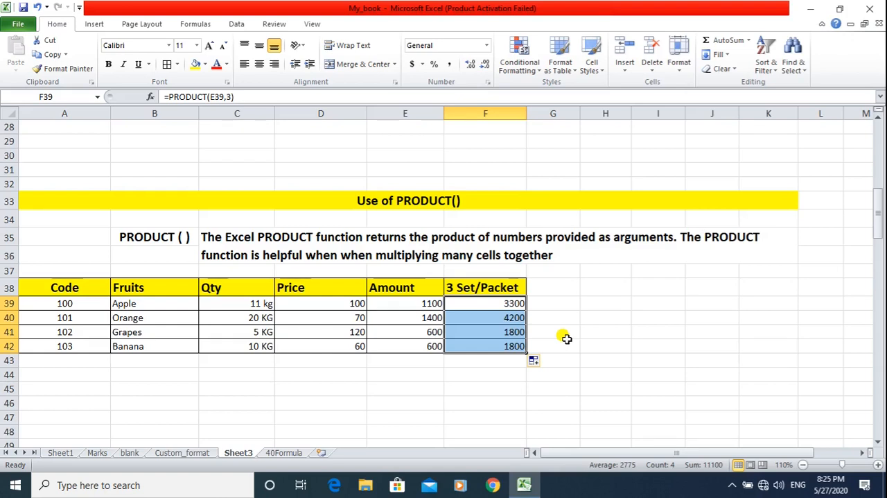
Round the number in B68 to three decimal places in D68 with the formula =ROUND(B68,3).
{"action": "scroll", "coordinate": [567, 336], "scroll_direction": "down", "scroll_amount": 2}
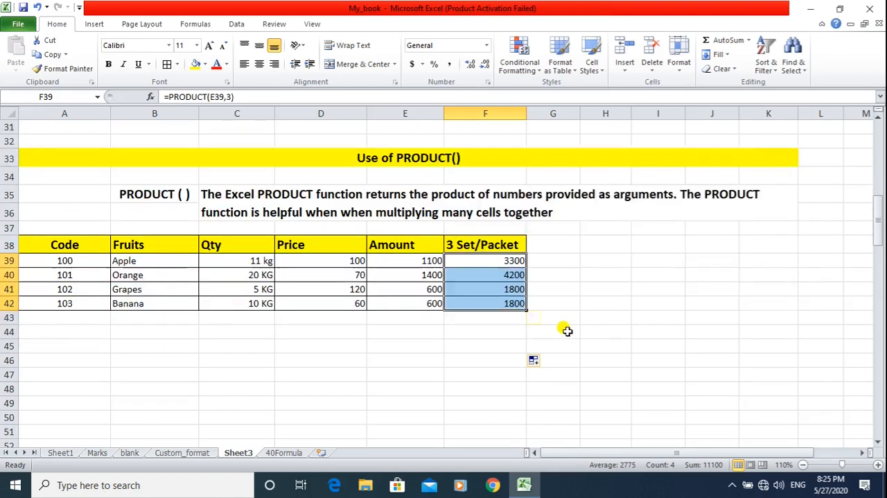
{"action": "scroll", "coordinate": [567, 330], "scroll_direction": "down", "scroll_amount": 7}
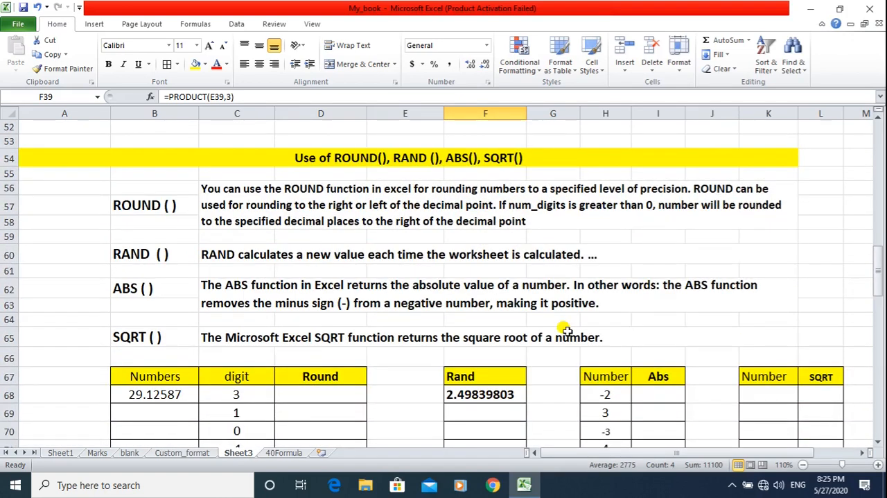
{"action": "scroll", "coordinate": [567, 331], "scroll_direction": "up", "scroll_amount": 1}
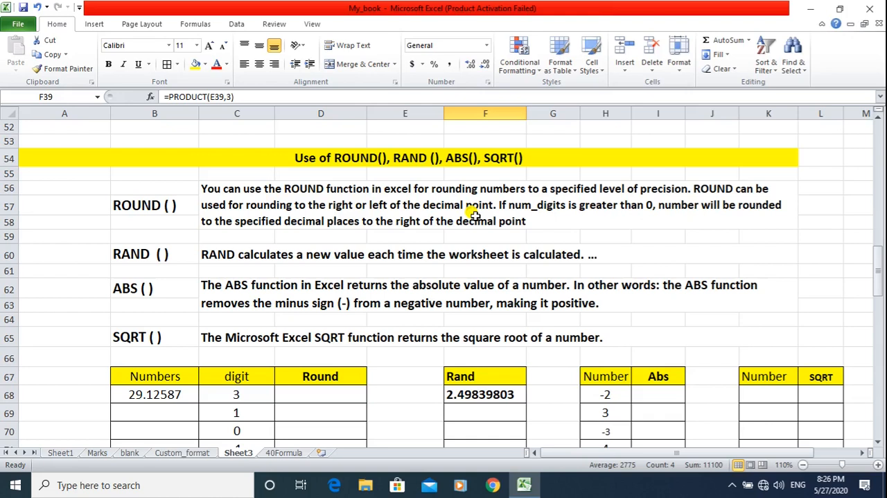
{"action": "scroll", "coordinate": [462, 217], "scroll_direction": "down", "scroll_amount": 1}
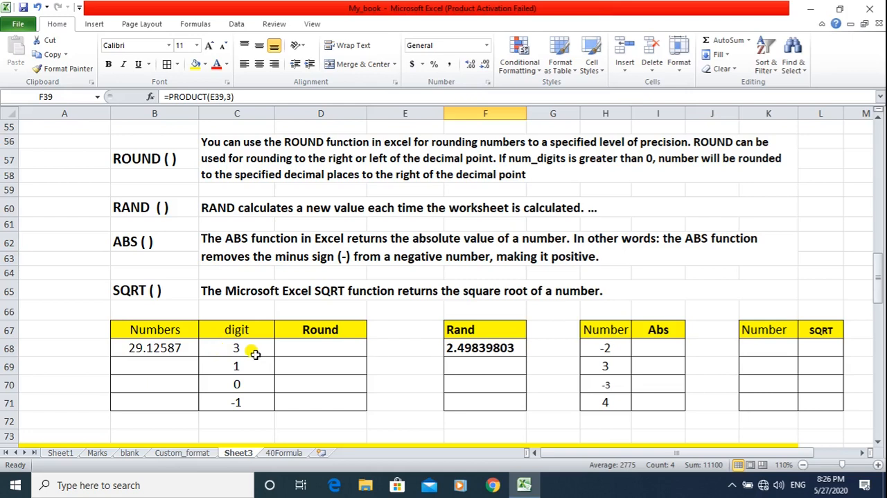
{"action": "left_click", "coordinate": [316, 348]}
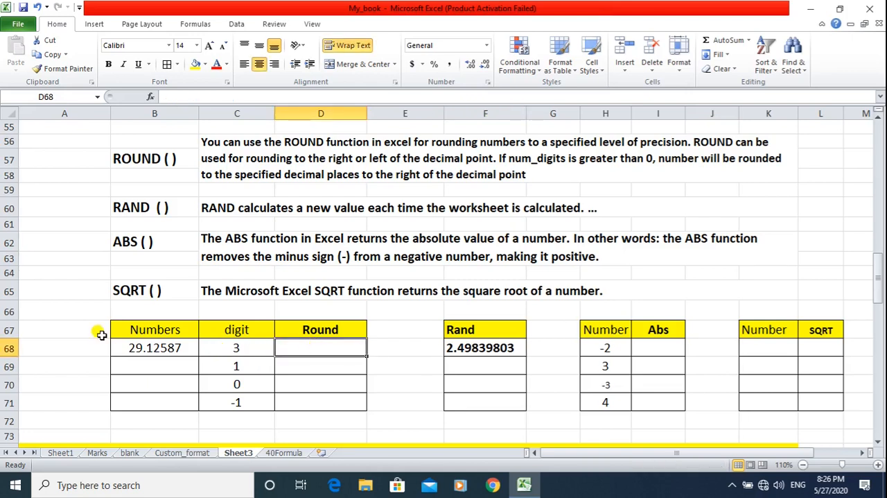
{"action": "type", "text": "="}
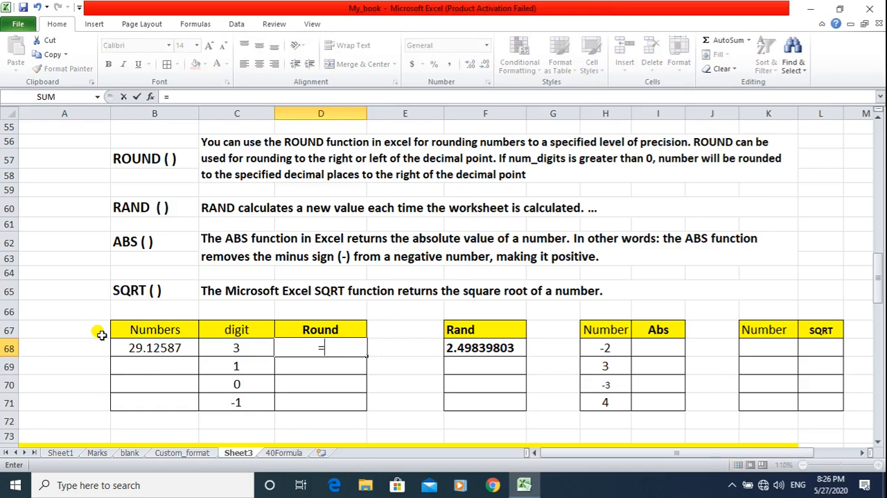
{"action": "type", "text": "ROUND"}
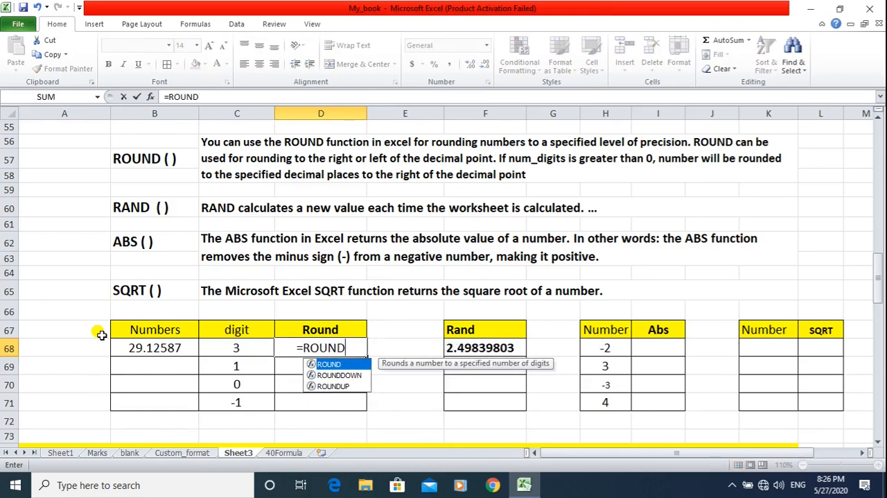
{"action": "type", "text": "("}
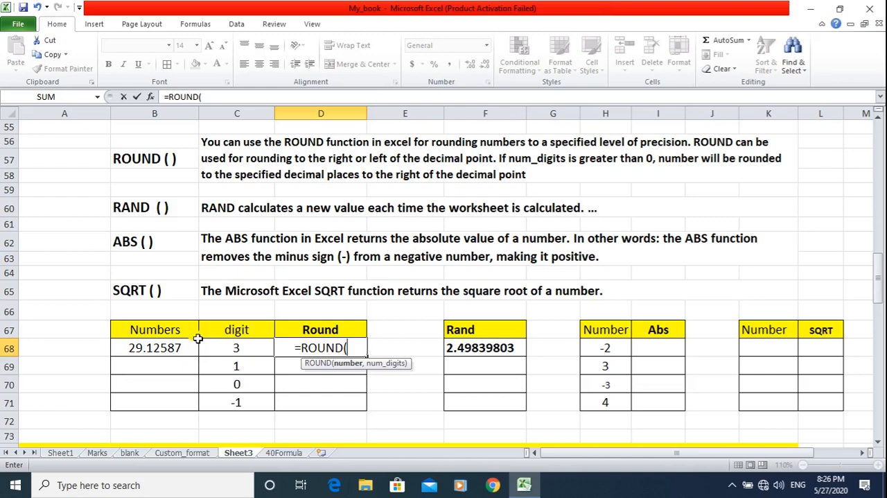
{"action": "type", "text": "B68"}
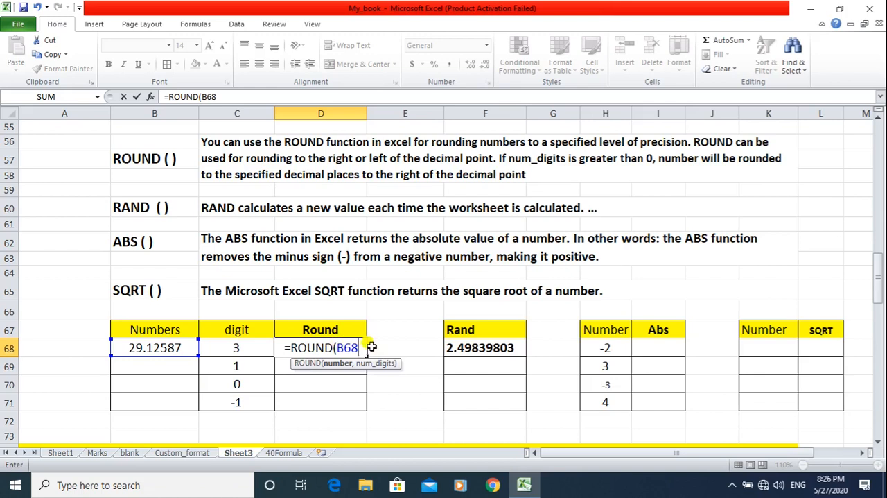
{"action": "type", "text": ","}
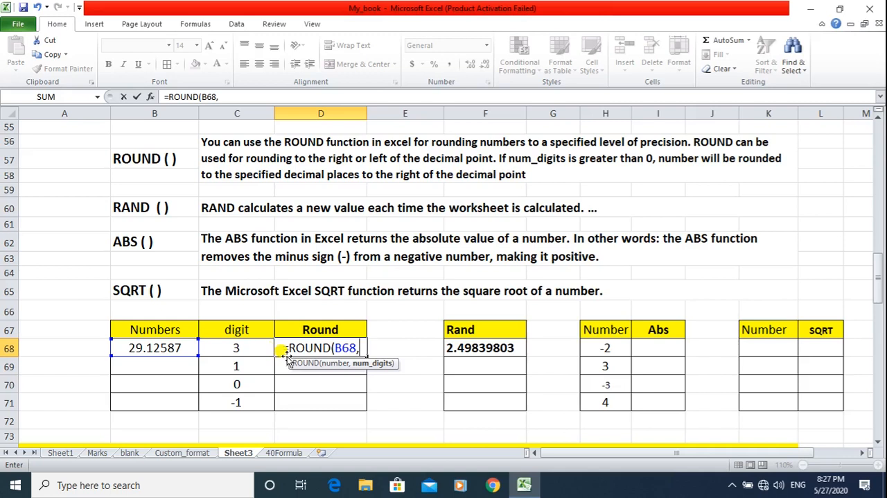
{"action": "type", "text": "3"}
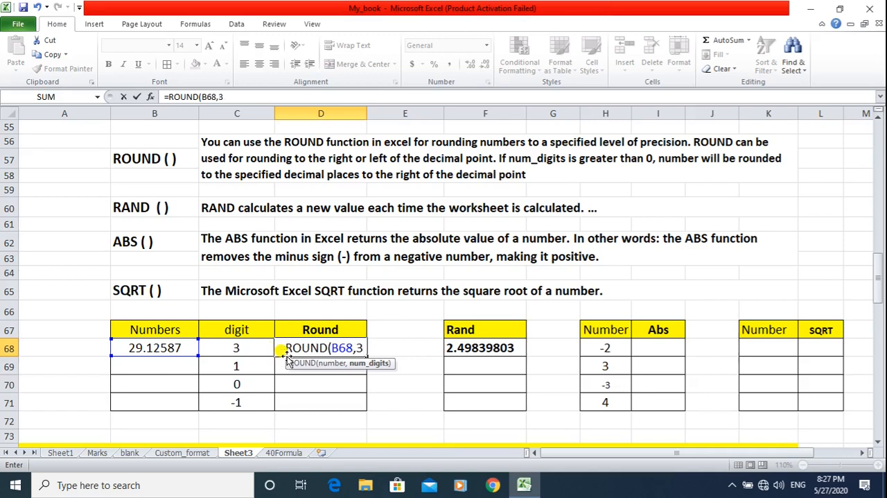
{"action": "type", "text": ")"}
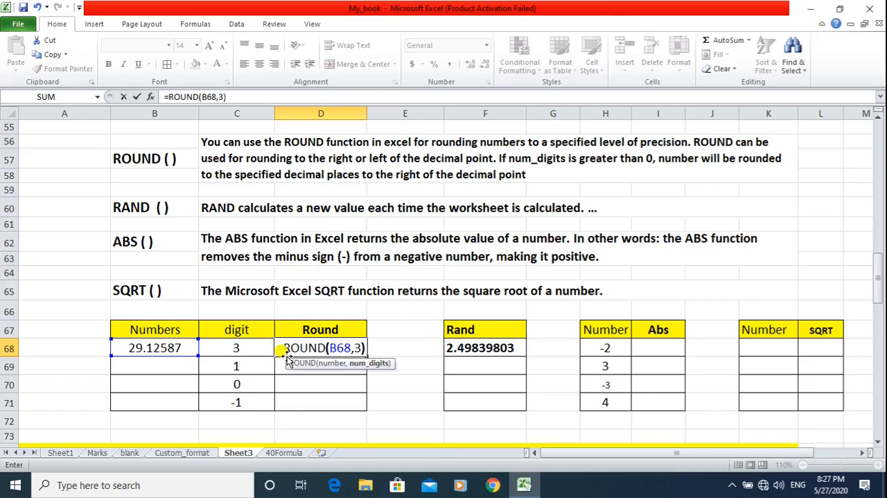
{"action": "key", "text": "Return"}
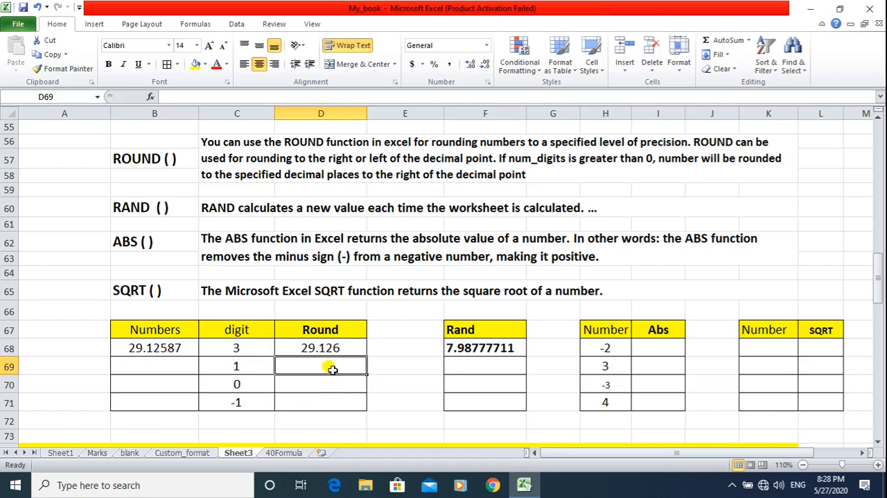
Round the number in B68 to one decimal place in D69 with the formula =ROUND(B68,1).
{"action": "type", "text": "="}
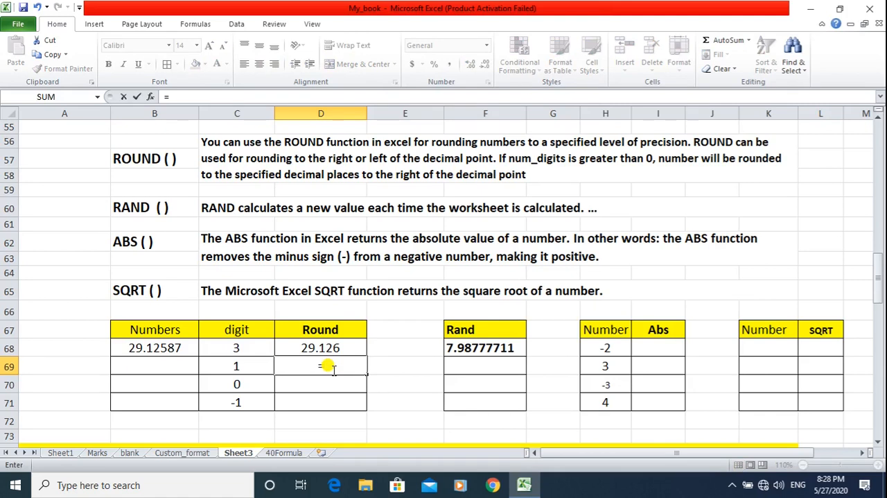
{"action": "type", "text": "ROUND"}
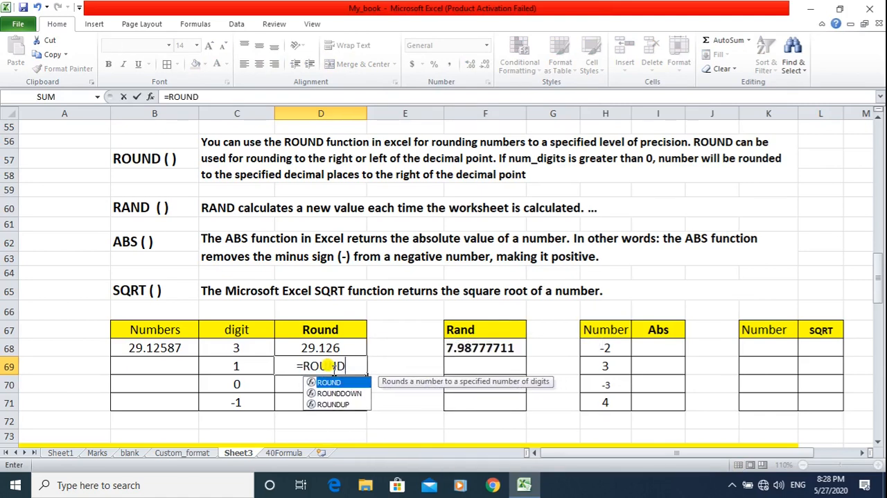
{"action": "type", "text": "("}
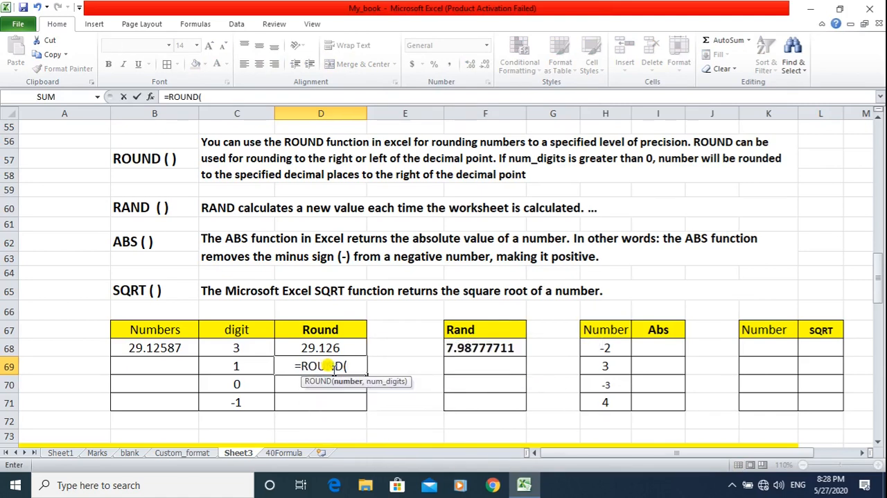
{"action": "left_click", "coordinate": [164, 346]}
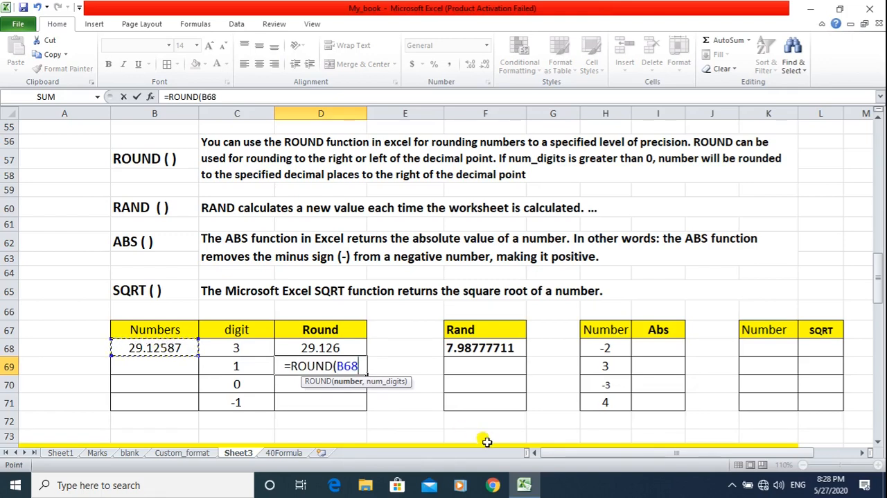
{"action": "type", "text": ","}
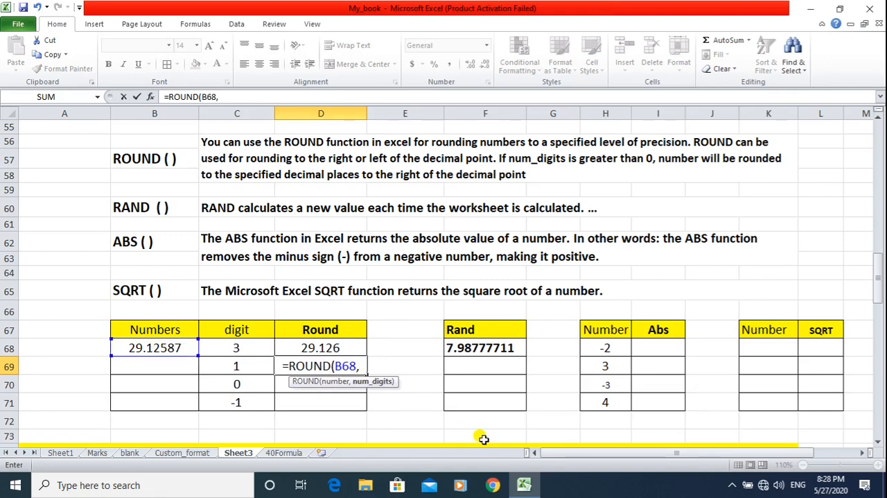
{"action": "type", "text": "1)"}
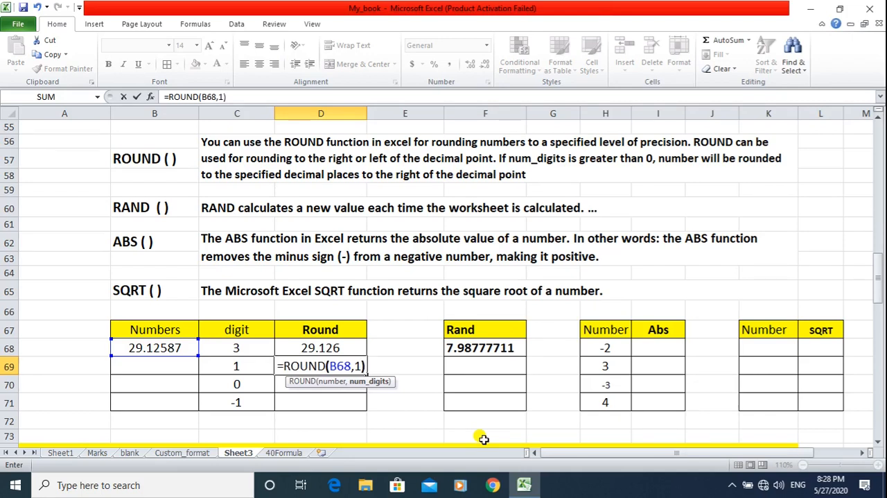
{"action": "key", "text": "Return"}
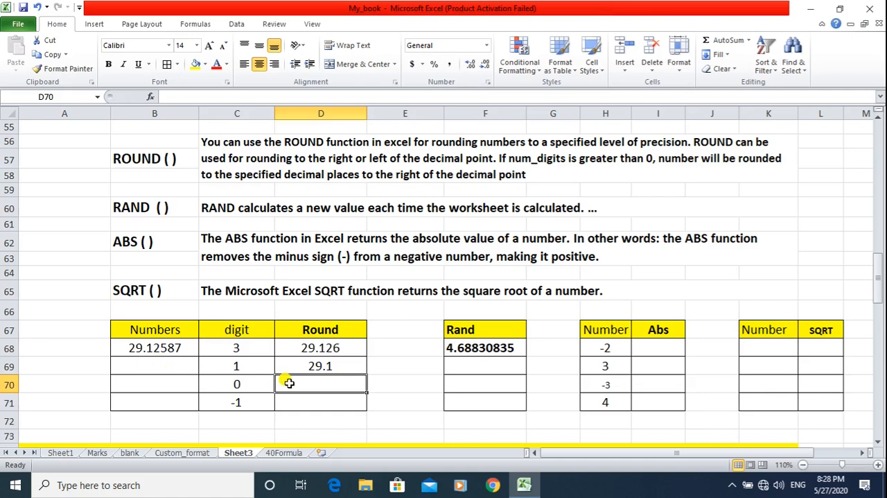
Round the number in B68 to a whole number in D70 with the formula =ROUND(B68,0).
{"action": "type", "text": "=R"}
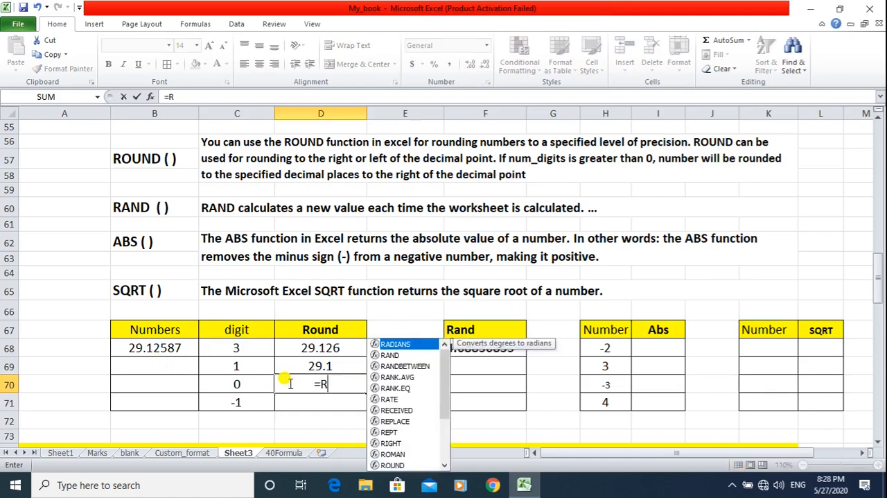
{"action": "type", "text": "OUND("}
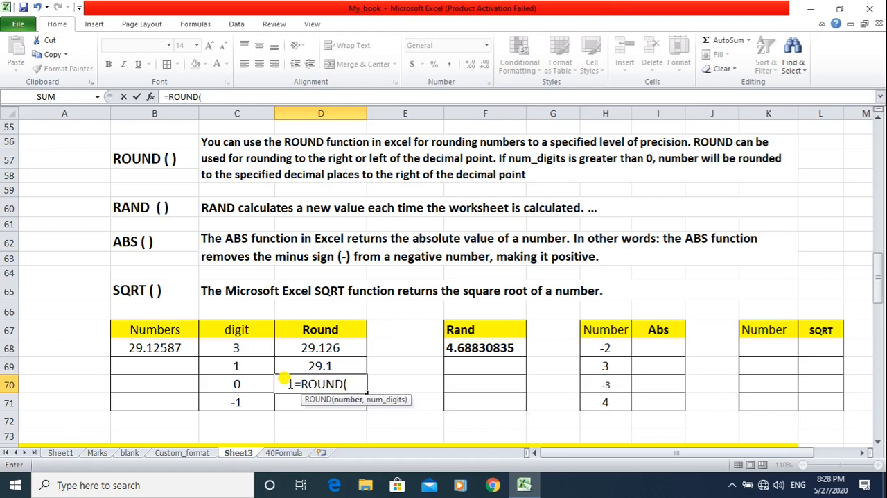
{"action": "left_click", "coordinate": [155, 346]}
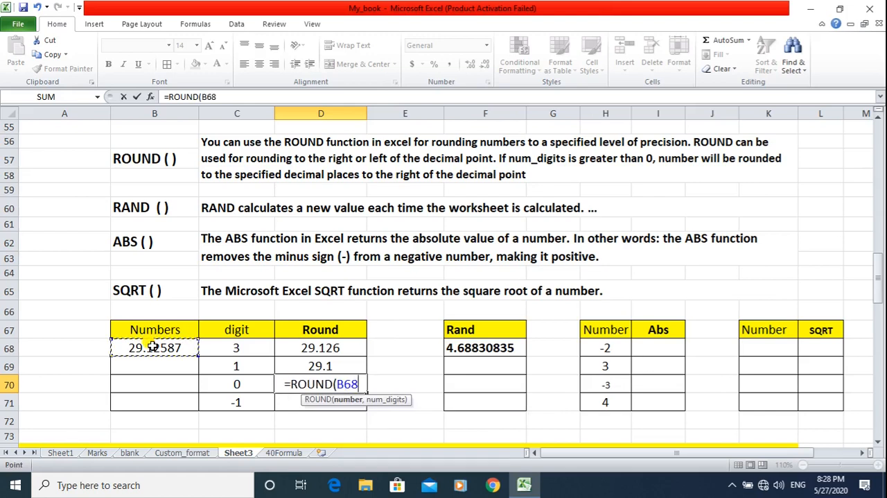
{"action": "type", "text": ","}
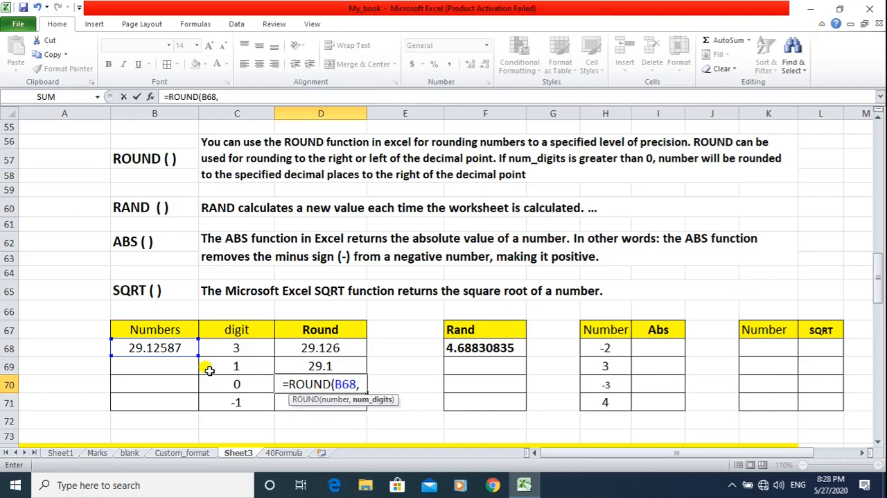
{"action": "type", "text": "0"}
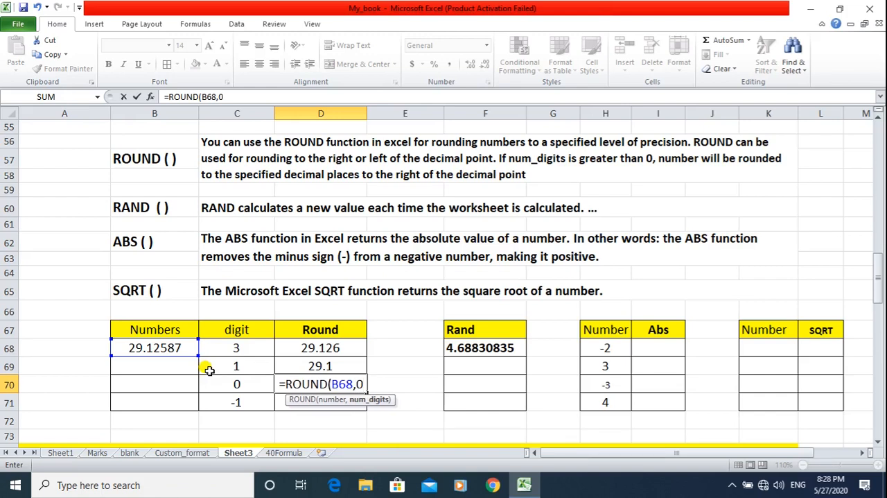
{"action": "type", "text": ")"}
{"action": "key", "text": "Return"}
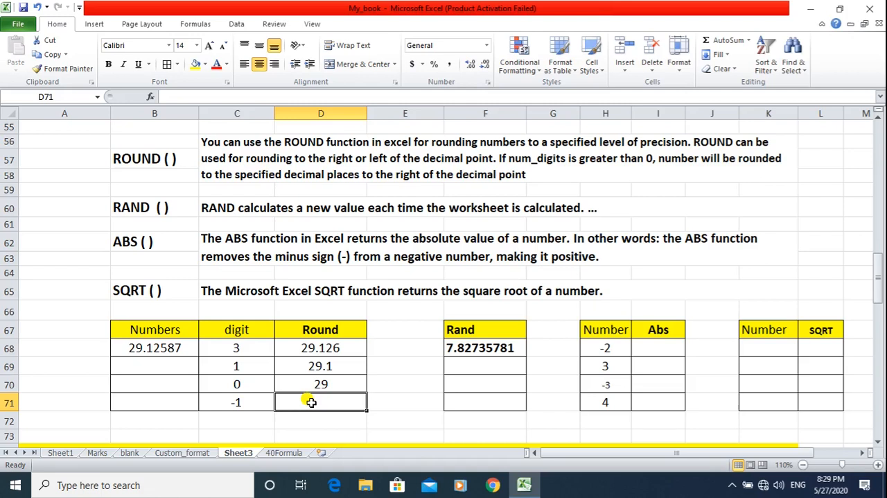
Round the number in B68 to the nearest ten in D71 with the formula =ROUND(B68,-1).
{"action": "type", "text": "=RO"}
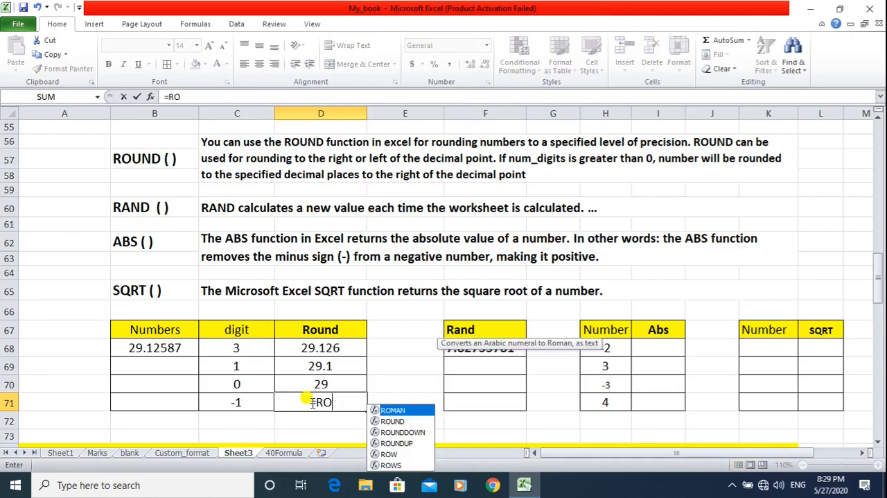
{"action": "type", "text": "UND("}
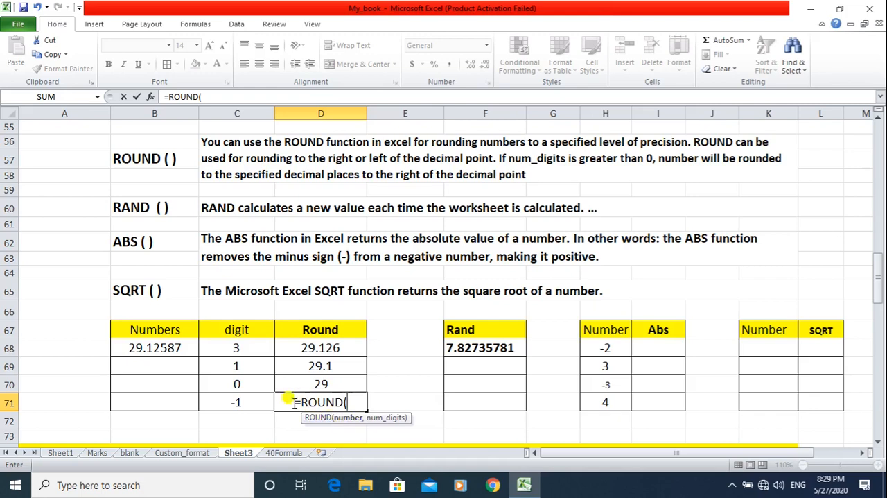
{"action": "left_click", "coordinate": [179, 349]}
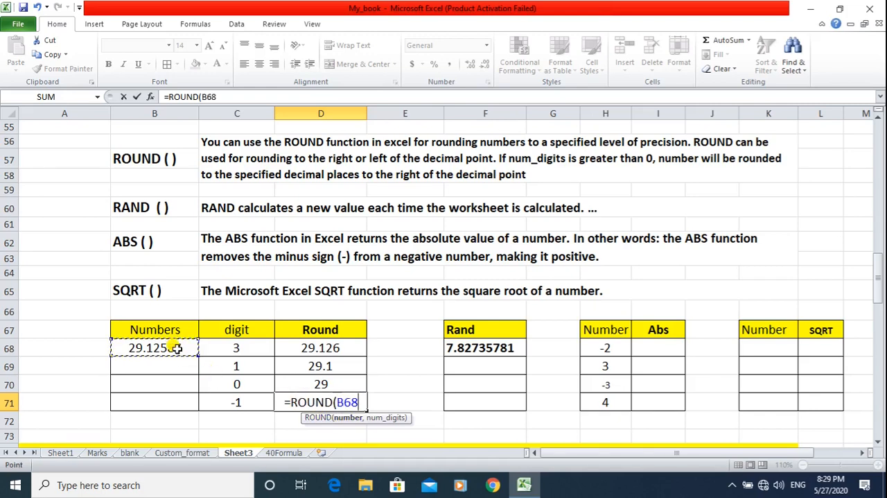
{"action": "type", "text": ",-1)"}
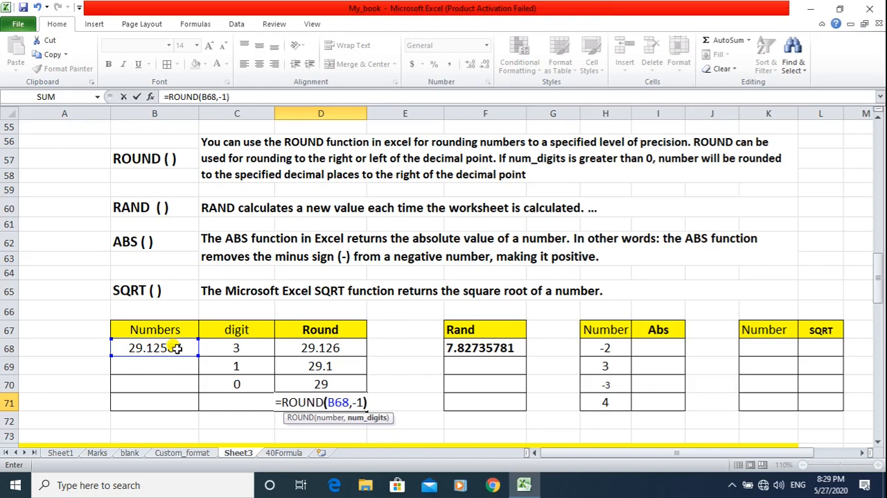
{"action": "key", "text": "Return"}
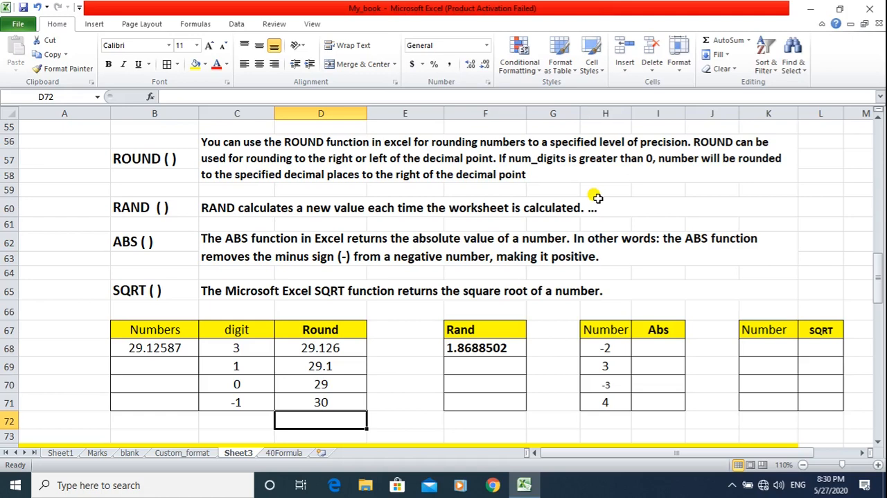
Replace the contents of F68 under the Rand heading with the random number formula =RAND().
{"action": "left_click", "coordinate": [470, 347]}
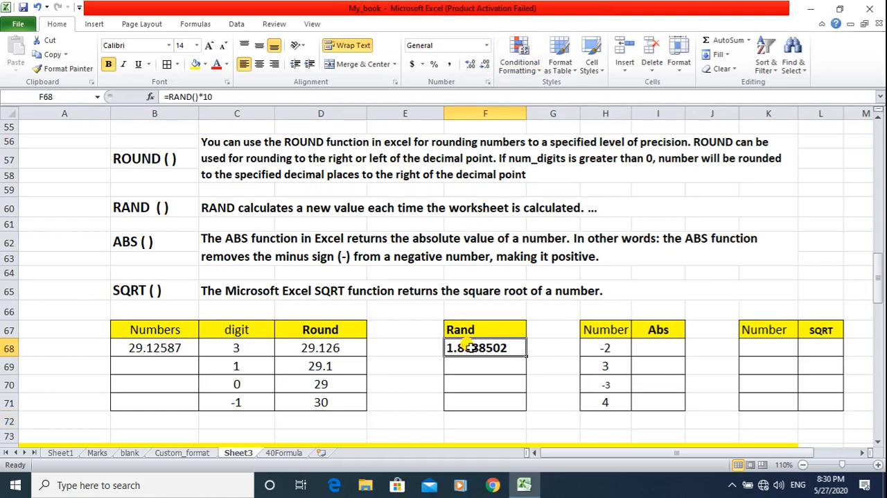
{"action": "key", "text": "Delete"}
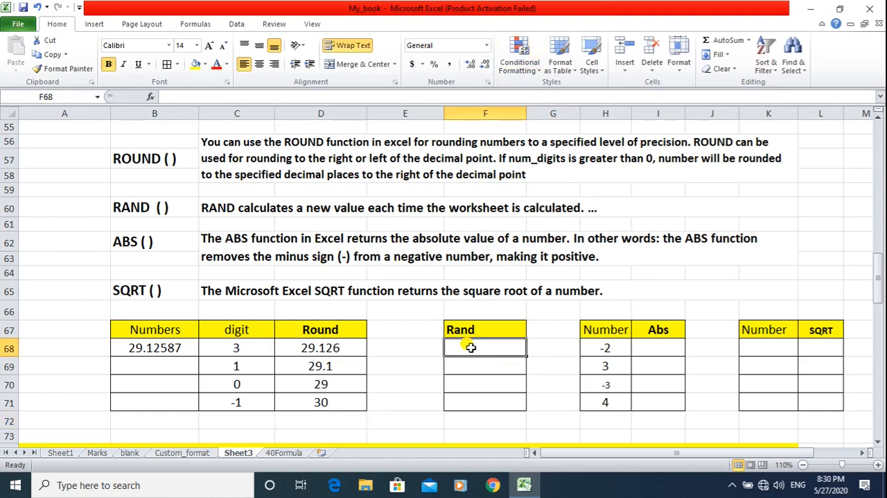
{"action": "type", "text": "="}
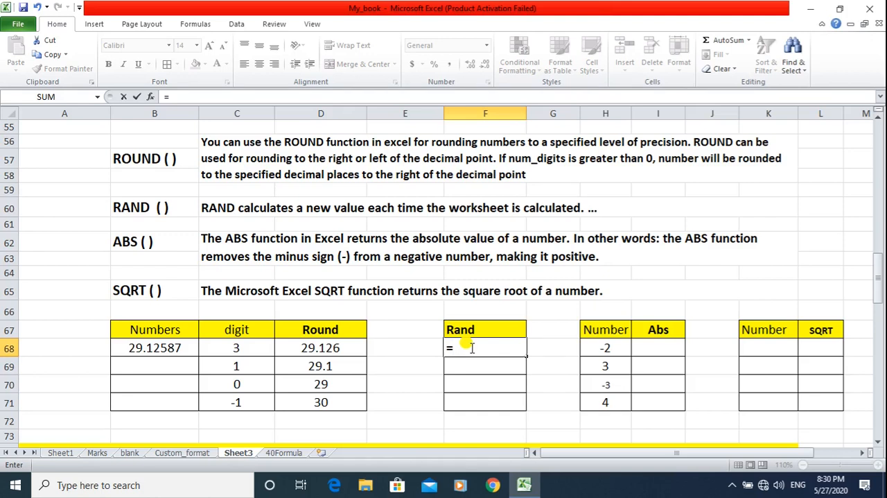
{"action": "type", "text": "ND"}
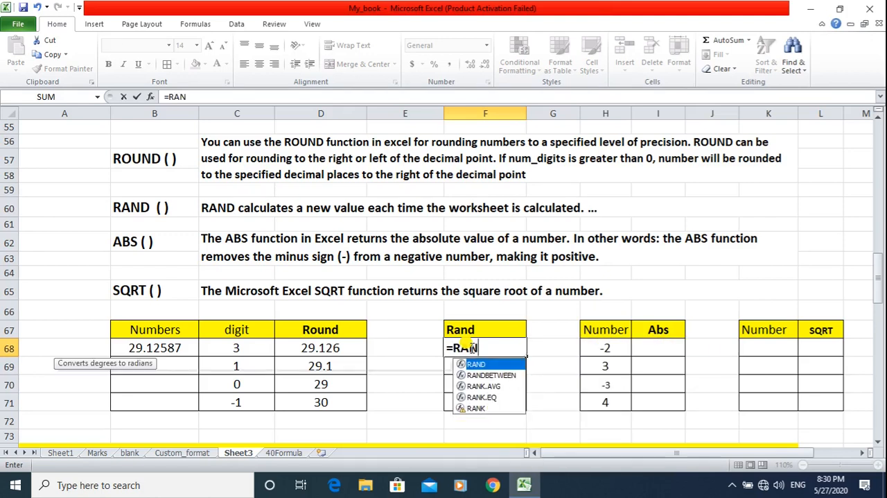
{"action": "type", "text": "()"}
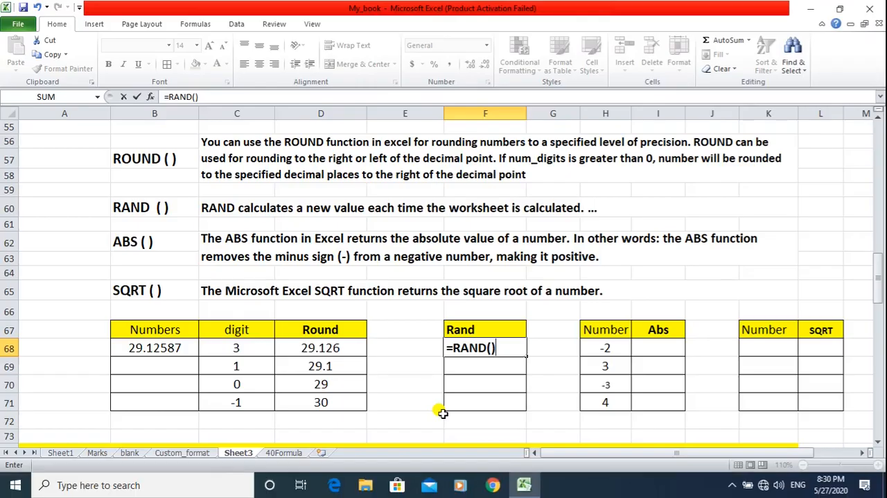
{"action": "key", "text": "Return"}
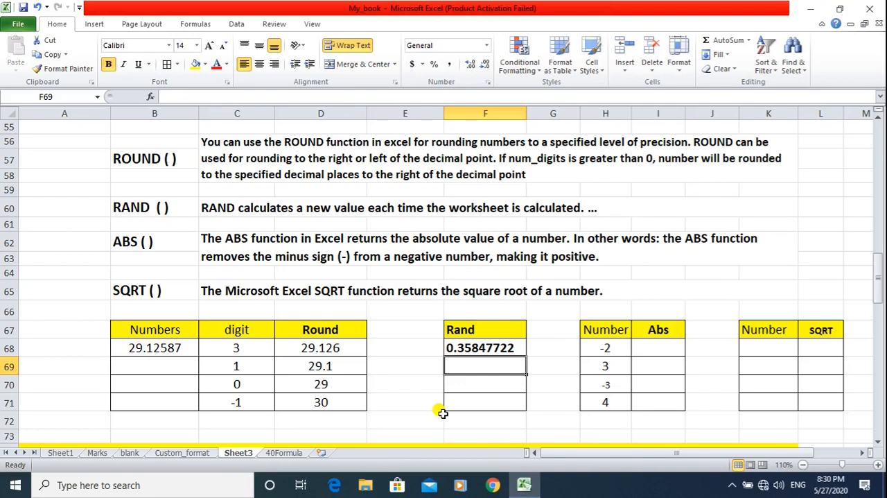
Overwrite F68 with =RAND() again to generate a new random number.
{"action": "key", "text": "Up"}
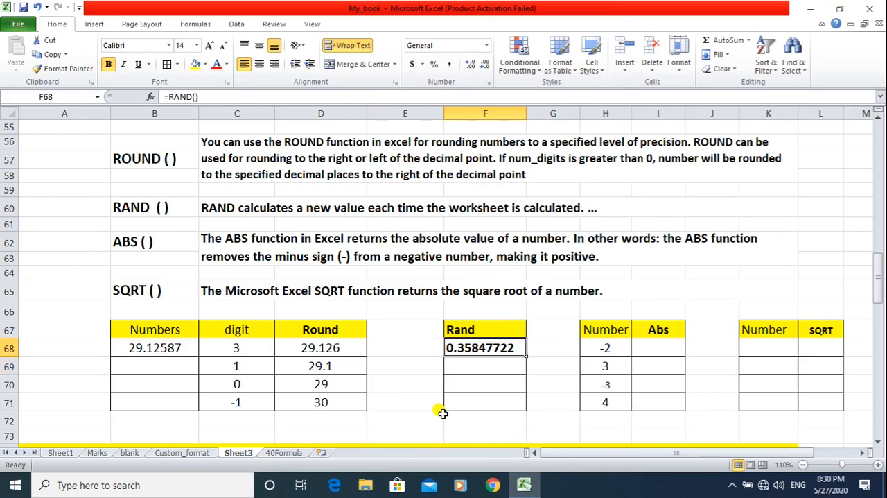
{"action": "type", "text": "="}
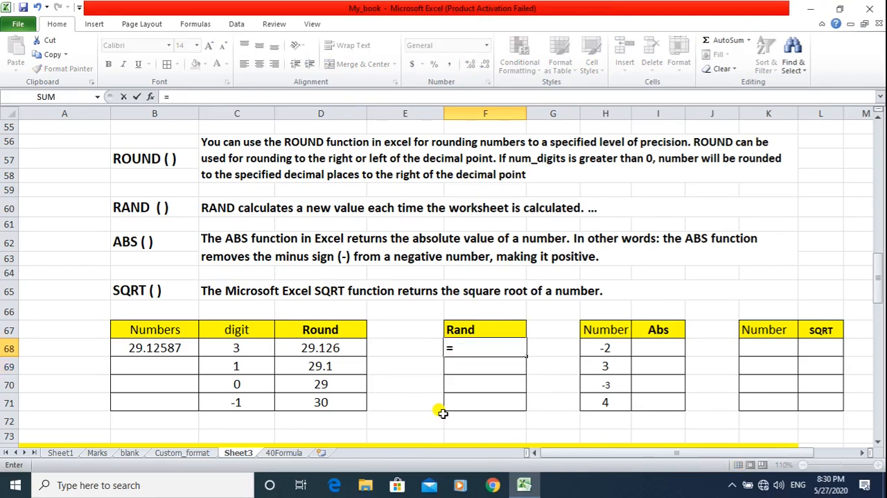
{"action": "type", "text": "RAND()"}
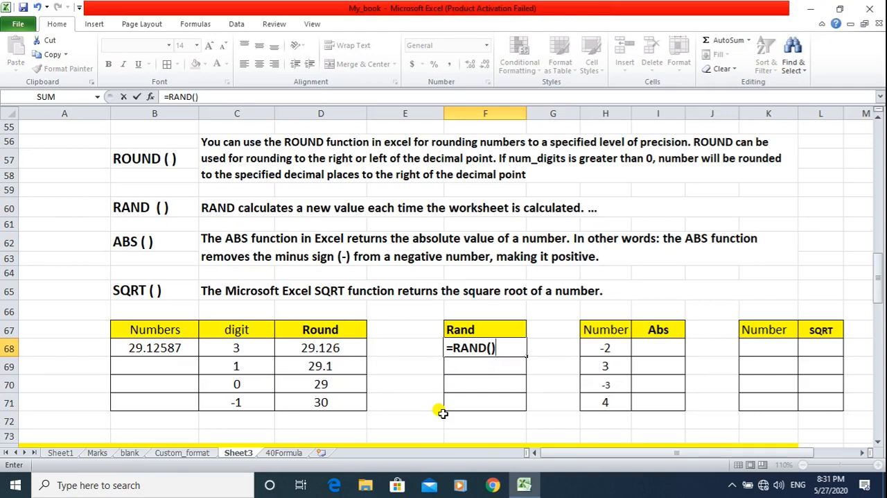
{"action": "key", "text": "Return"}
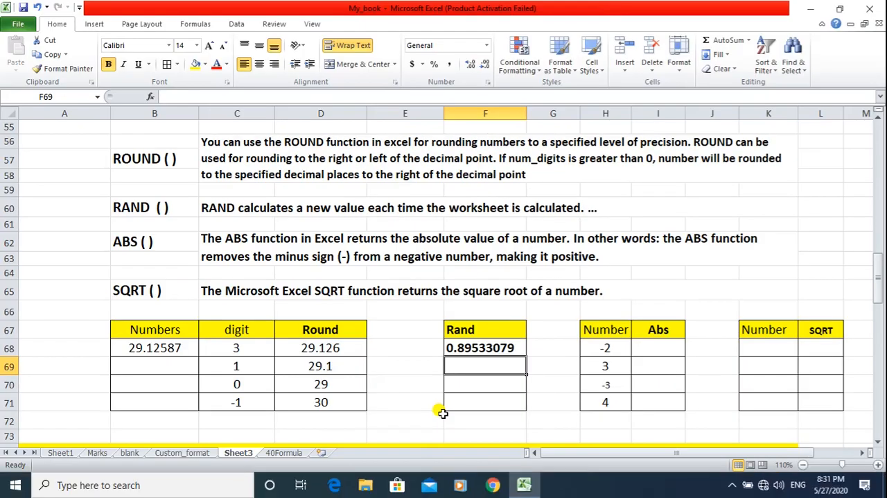
Clear F68 and enter the formula =RAND() in the emptied cell.
{"action": "key", "text": "Up"}
{"action": "key", "text": "Delete"}
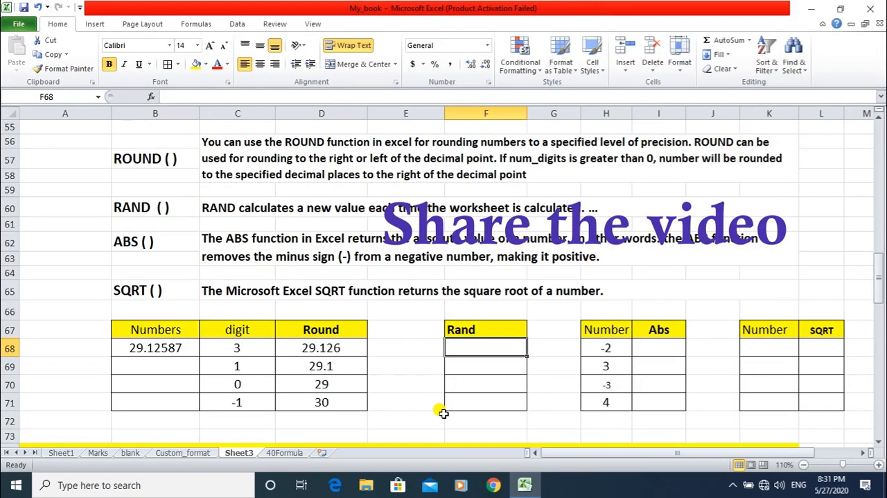
{"action": "type", "text": "=RAB"}
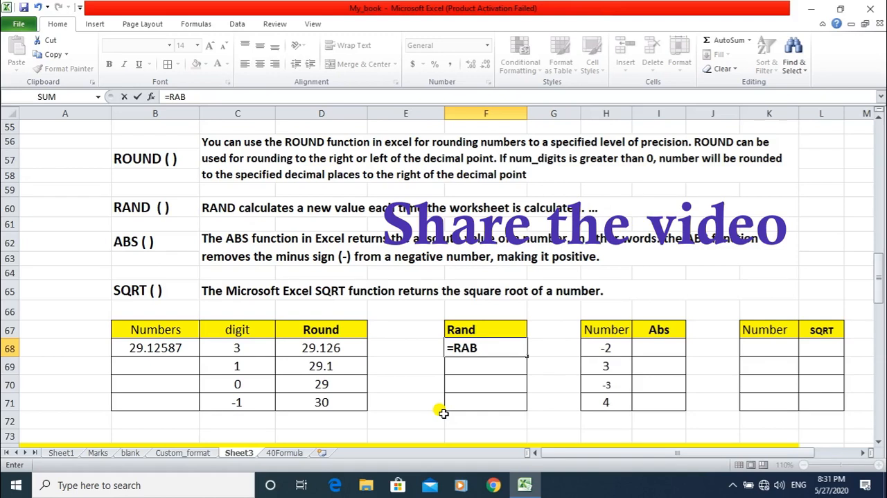
{"action": "key", "text": "BackSpace"}
{"action": "type", "text": "ND"}
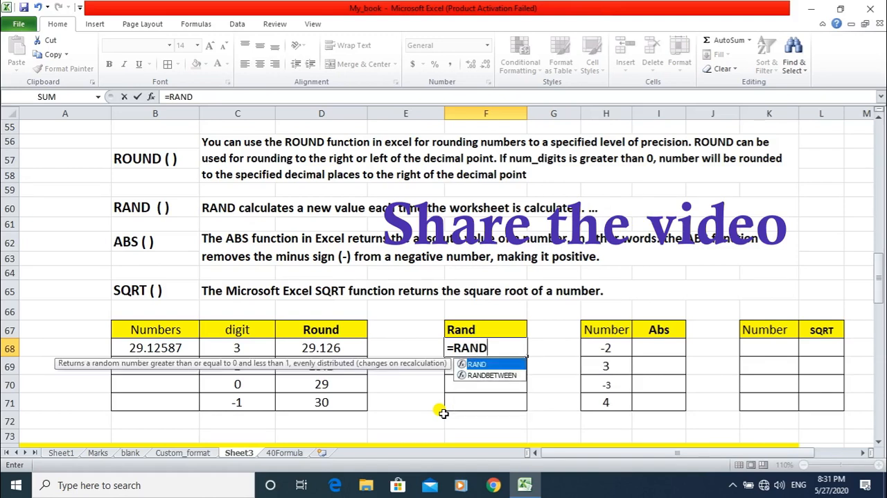
{"action": "type", "text": "()"}
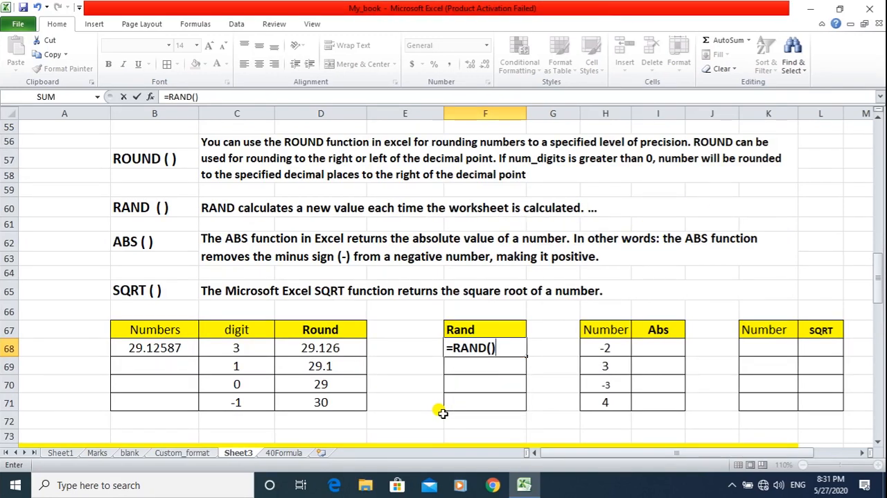
{"action": "key", "text": "Return"}
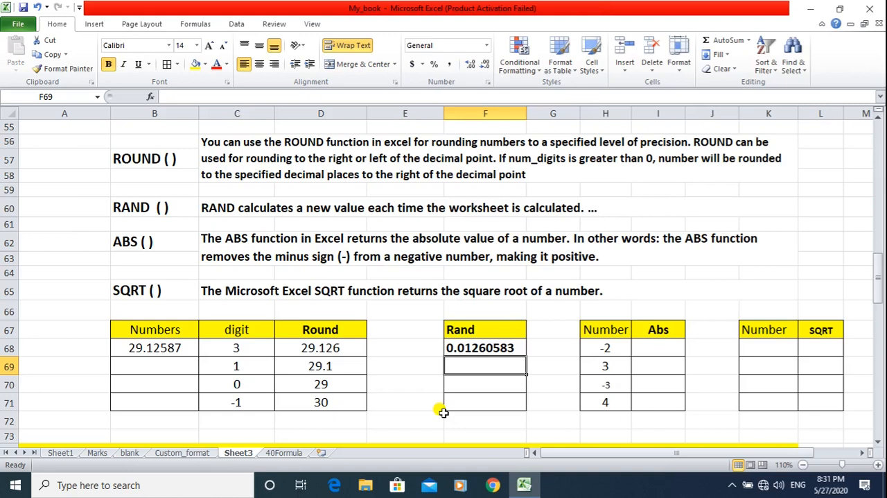
Clear F68 and generate a random number between 0 and 10 there with the formula =RAND()*10.
{"action": "key", "text": "Up"}
{"action": "key", "text": "Delete"}
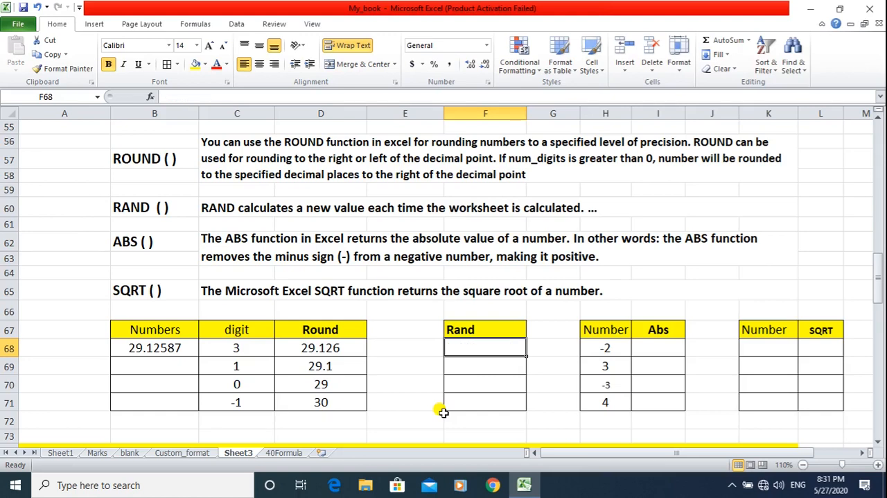
{"action": "type", "text": "="}
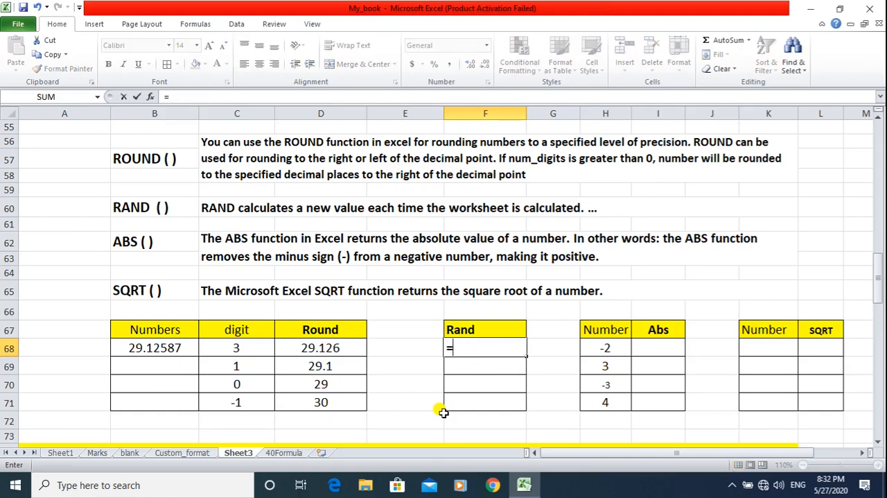
{"action": "type", "text": "RAND()"}
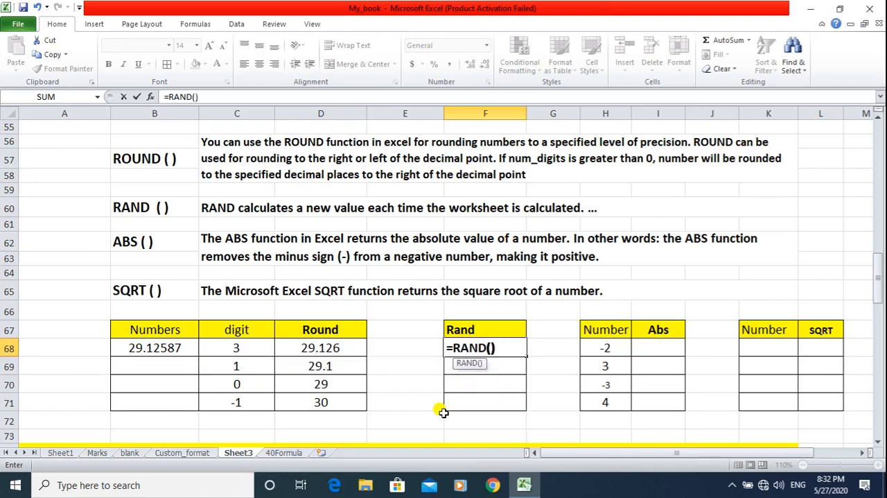
{"action": "type", "text": "*"}
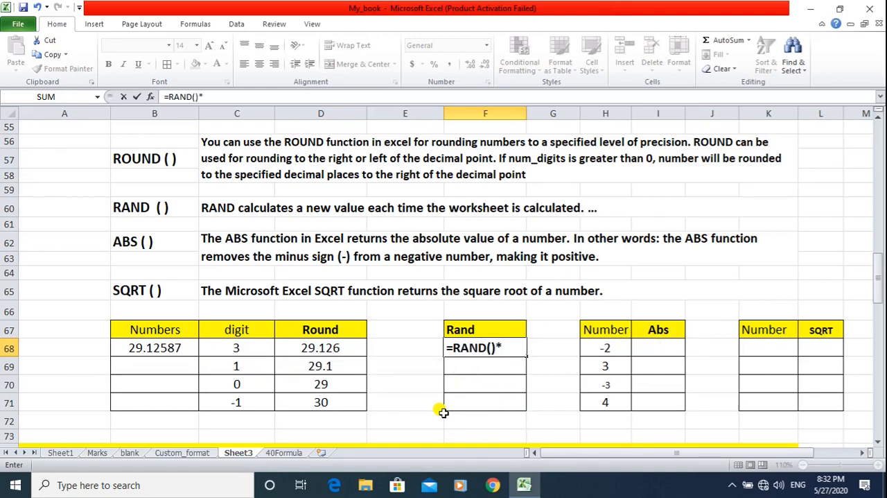
{"action": "type", "text": "10"}
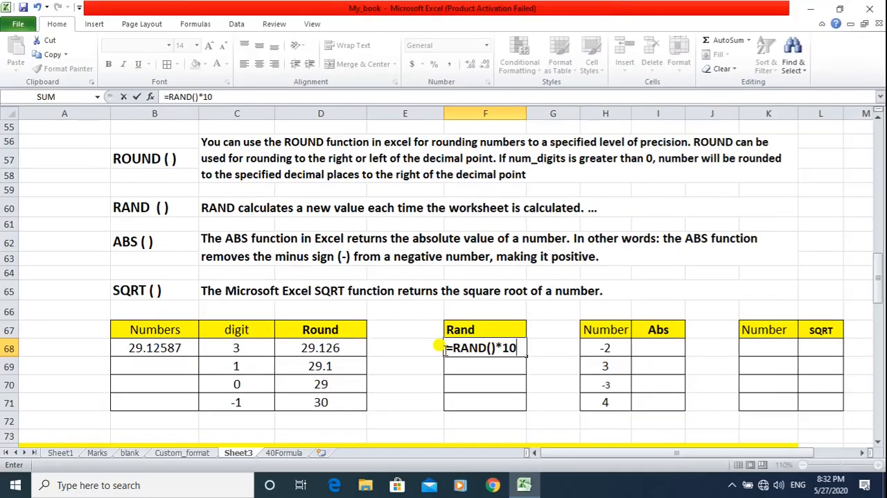
{"action": "key", "text": "Return"}
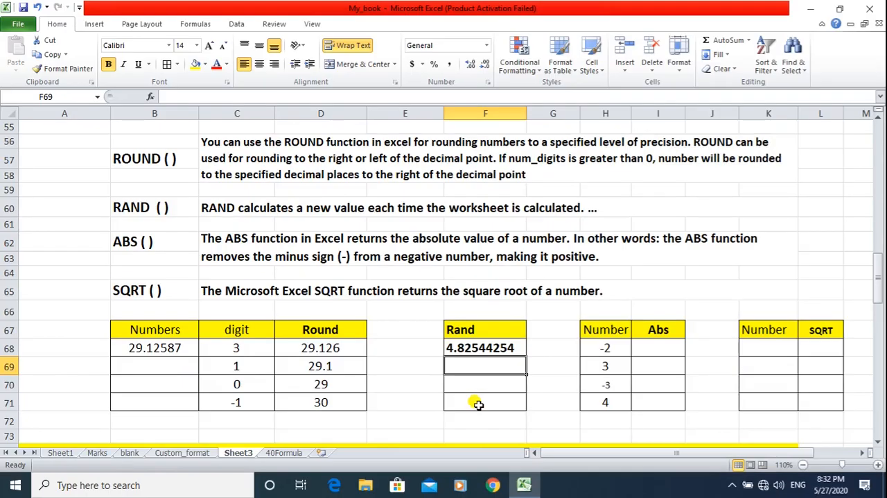
Overwrite F68 with =RAND()*10 again to generate another random number below 10.
{"action": "key", "text": "Up"}
{"action": "type", "text": "=R"}
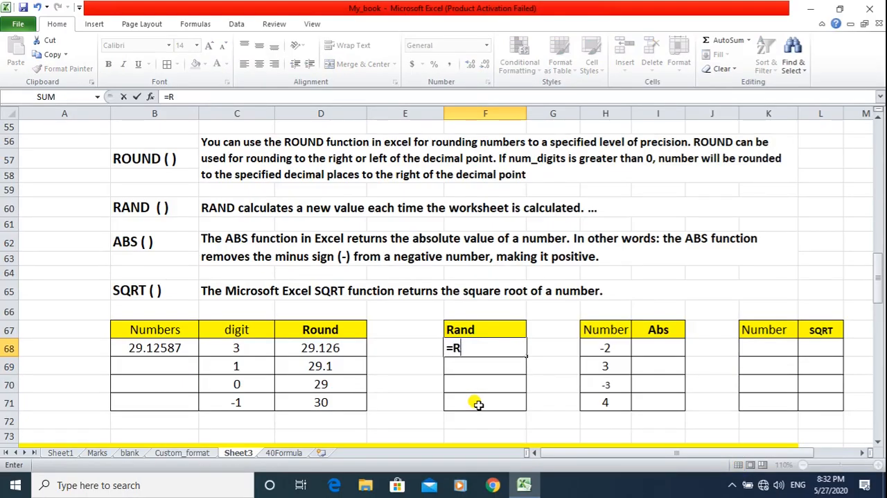
{"action": "type", "text": "AND()"}
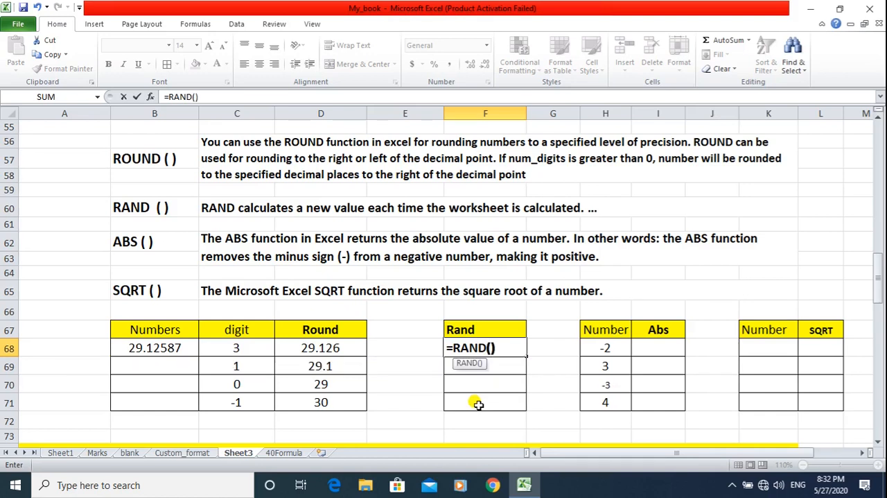
{"action": "type", "text": "*10"}
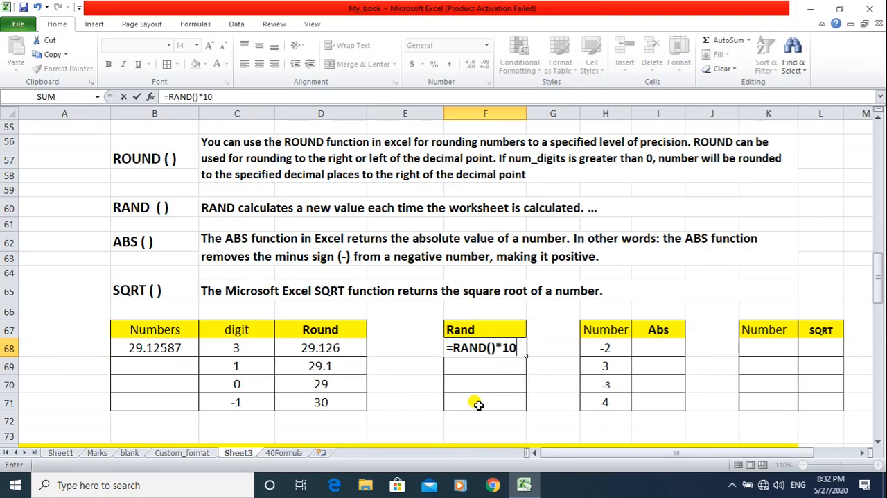
{"action": "key", "text": "Return"}
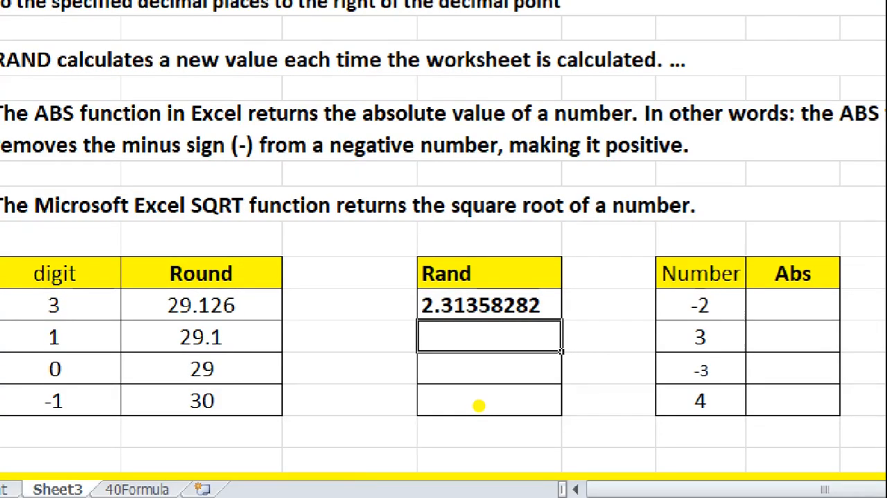
Clear F68 and re-enter the formula =RAND()*10 in the emptied cell.
{"action": "key", "text": "Up"}
{"action": "key", "text": "Delete"}
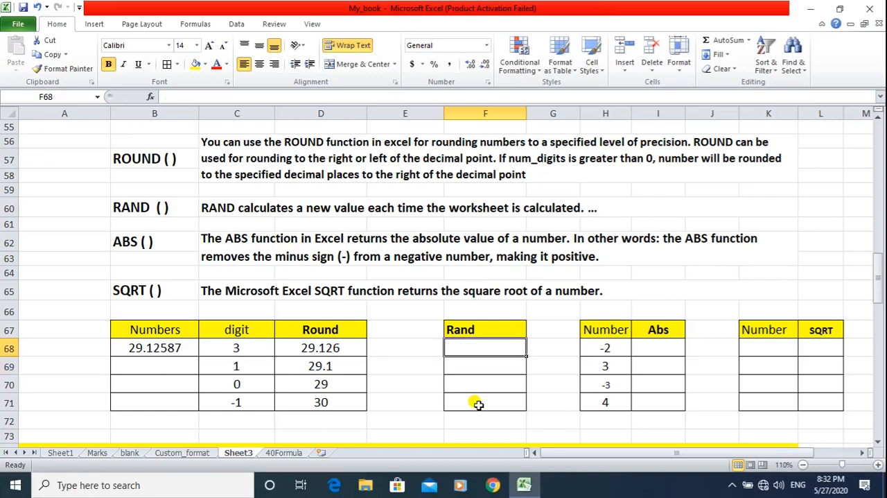
{"action": "type", "text": "=RAND"}
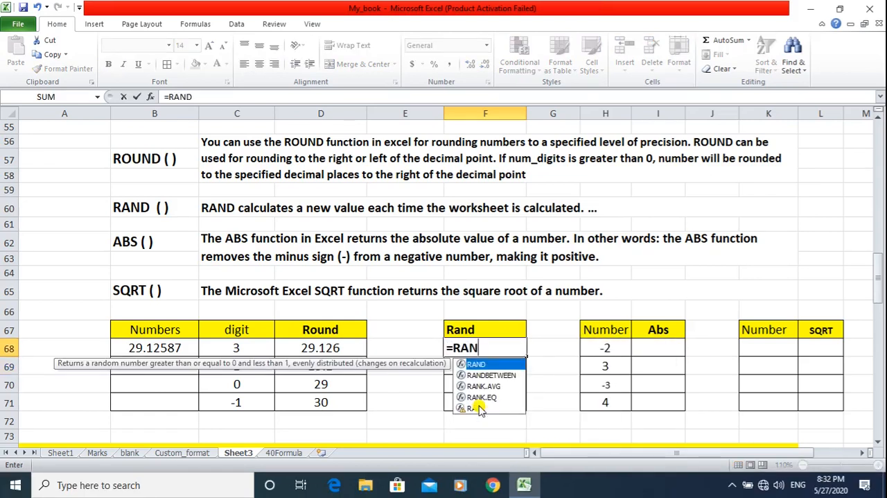
{"action": "type", "text": "()*"}
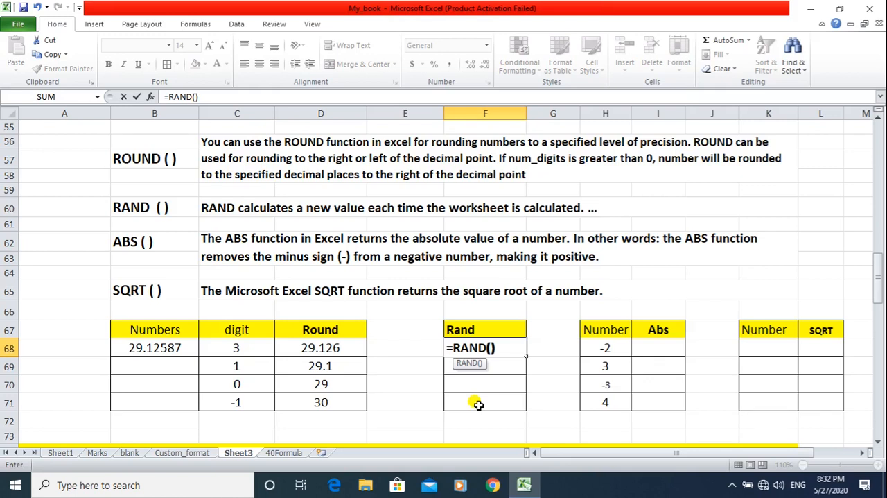
{"action": "type", "text": "10"}
{"action": "key", "text": "Return"}
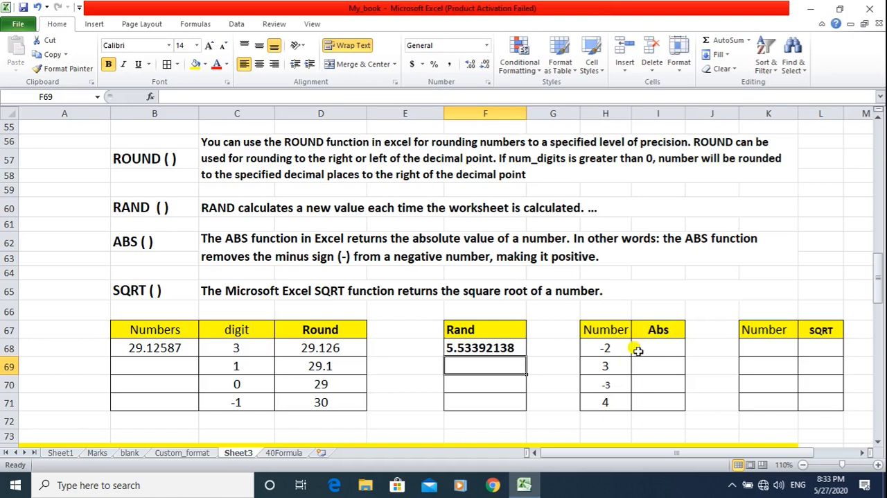
Calculate the absolute value of the number in H68 in cell I68 with the formula =ABS(H68).
{"action": "left_click", "coordinate": [643, 346]}
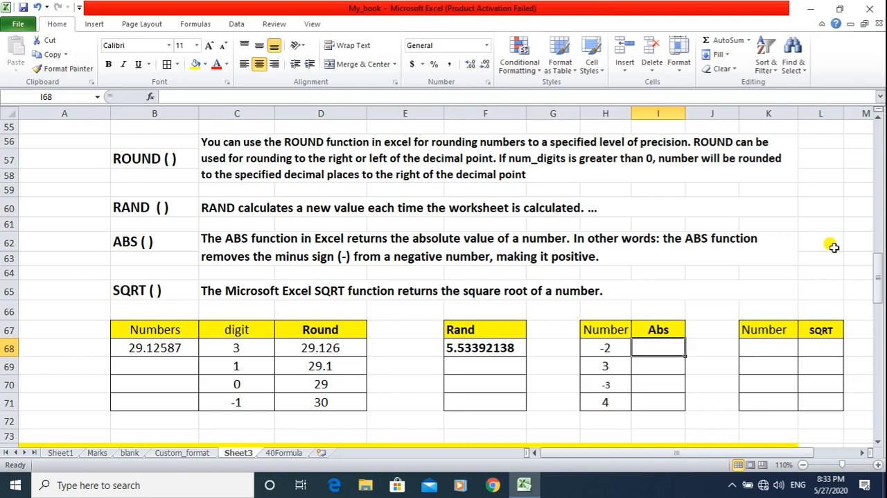
{"action": "type", "text": "=ABS("}
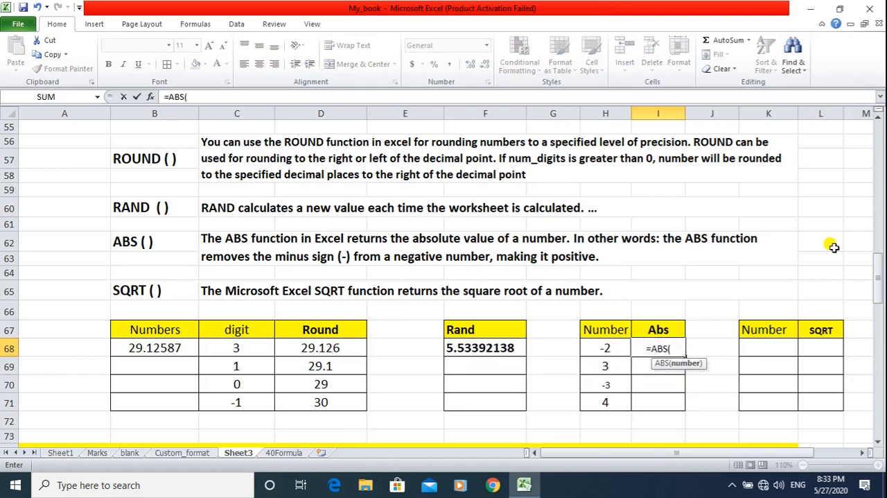
{"action": "left_click", "coordinate": [606, 346]}
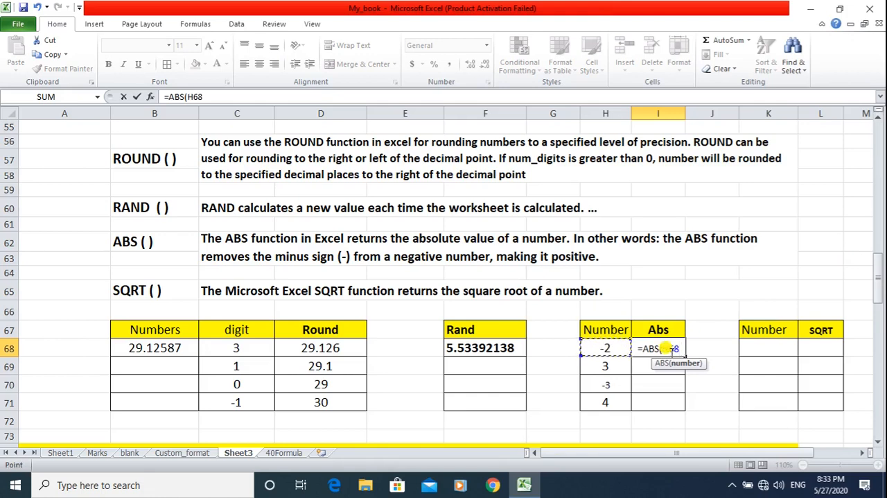
{"action": "type", "text": ")"}
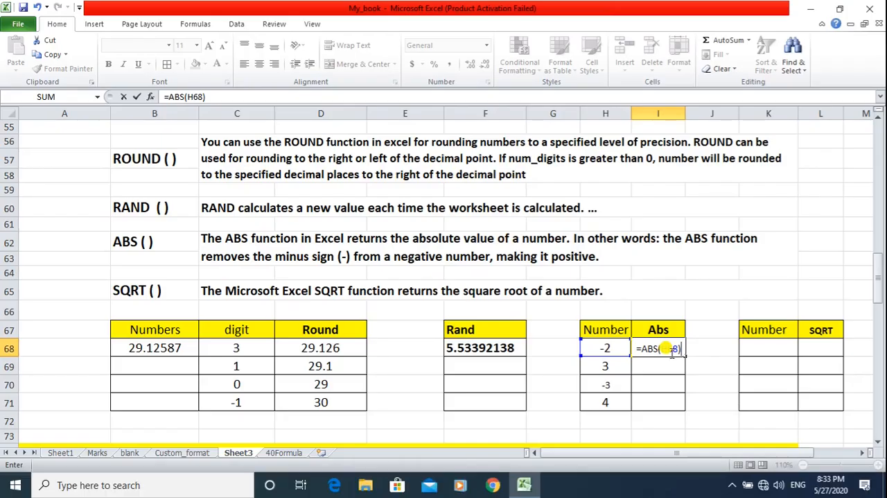
{"action": "key", "text": "Return"}
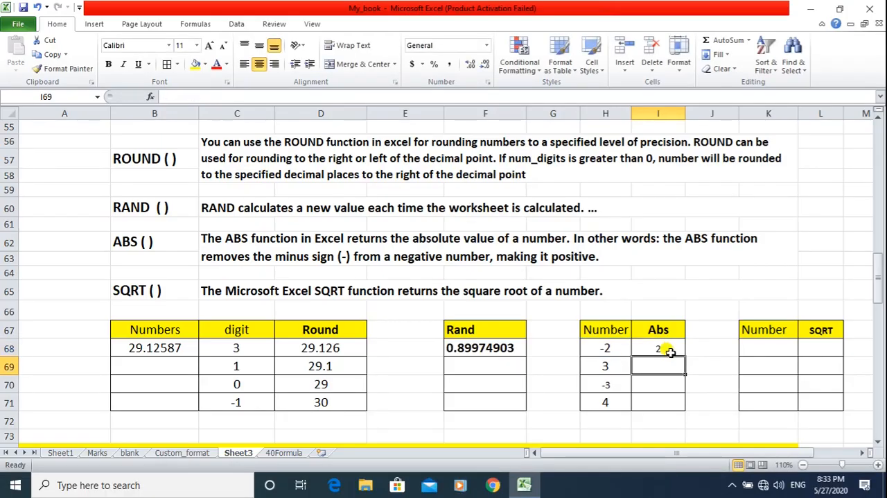
Fill the ABS formula from I68 down through I71 to cover the remaining numbers.
{"action": "left_click", "coordinate": [671, 349]}
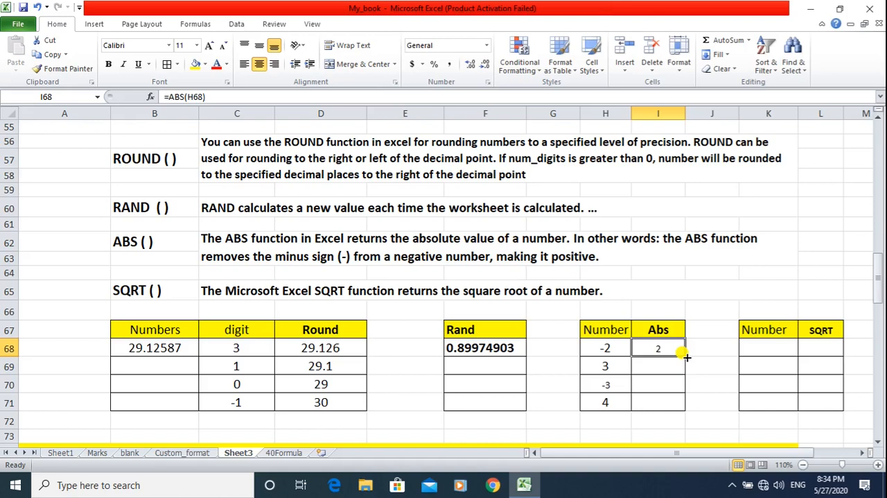
{"action": "left_click_drag", "start_coordinate": [683, 353], "coordinate": [683, 409]}
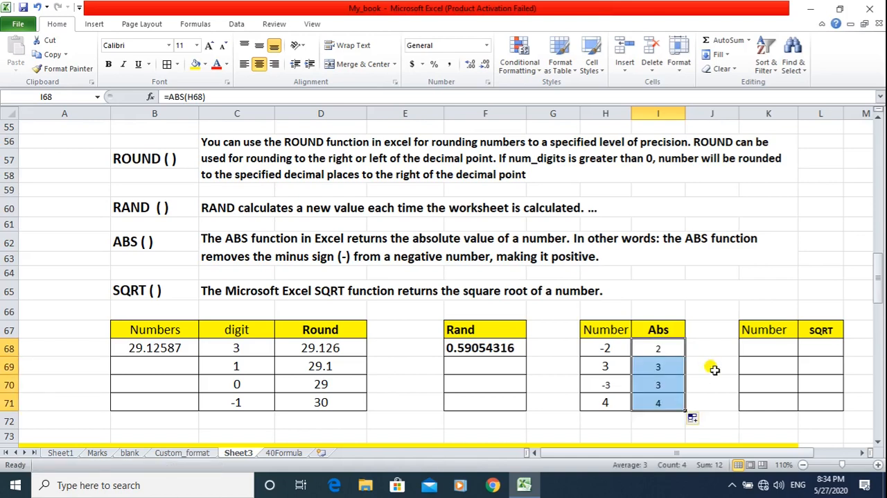
{"action": "left_click", "coordinate": [710, 366]}
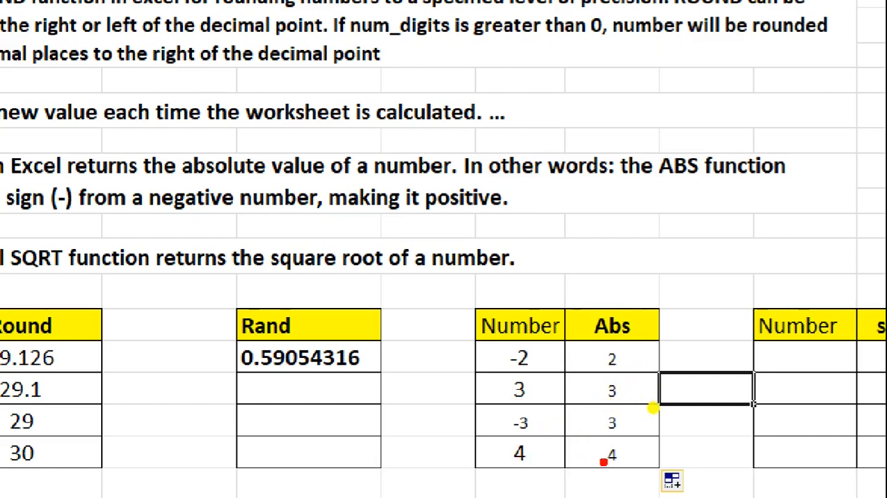
{"action": "left_click_drag", "start_coordinate": [486, 335], "coordinate": [500, 469]}
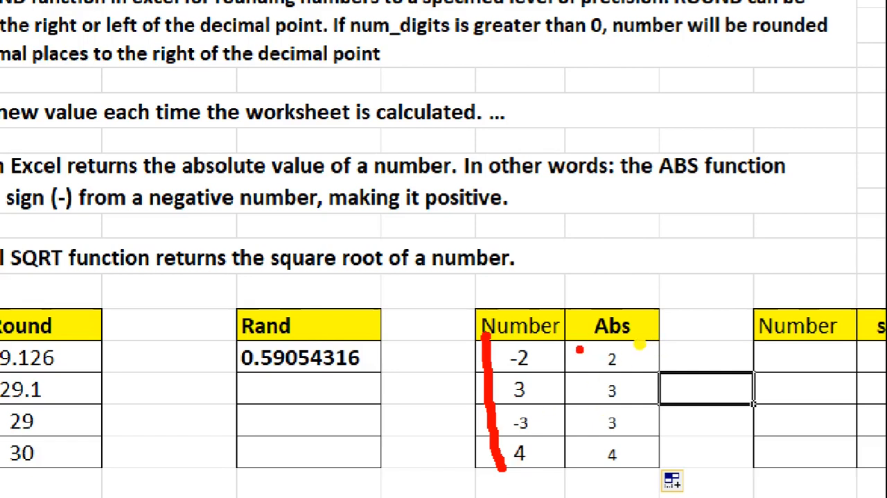
{"action": "left_click_drag", "start_coordinate": [587, 341], "coordinate": [586, 361]}
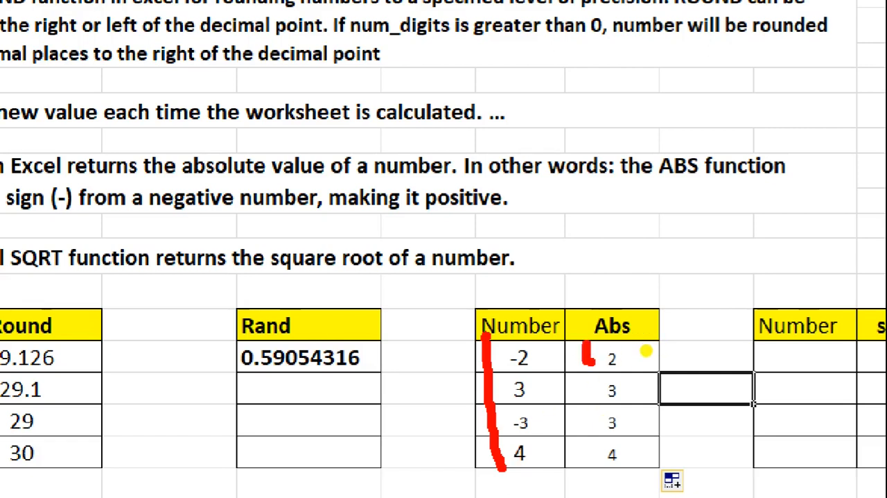
{"action": "left_click_drag", "start_coordinate": [590, 414], "coordinate": [591, 426]}
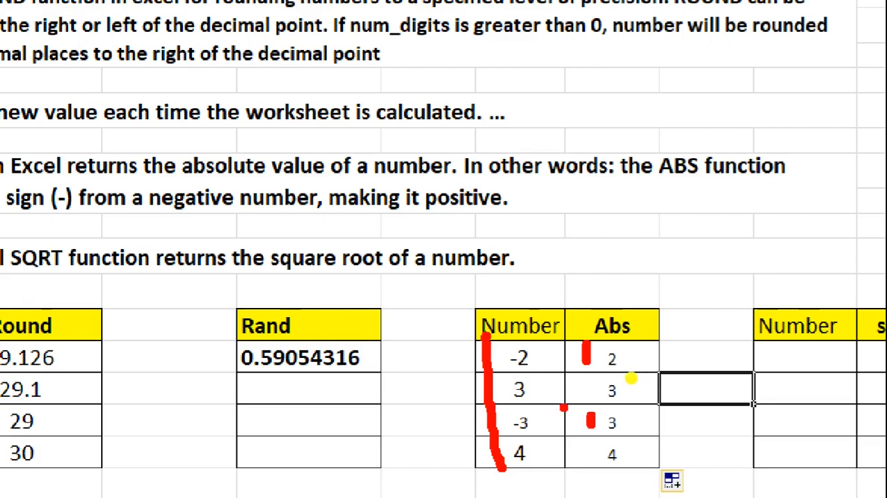
{"action": "left_click", "coordinate": [542, 384]}
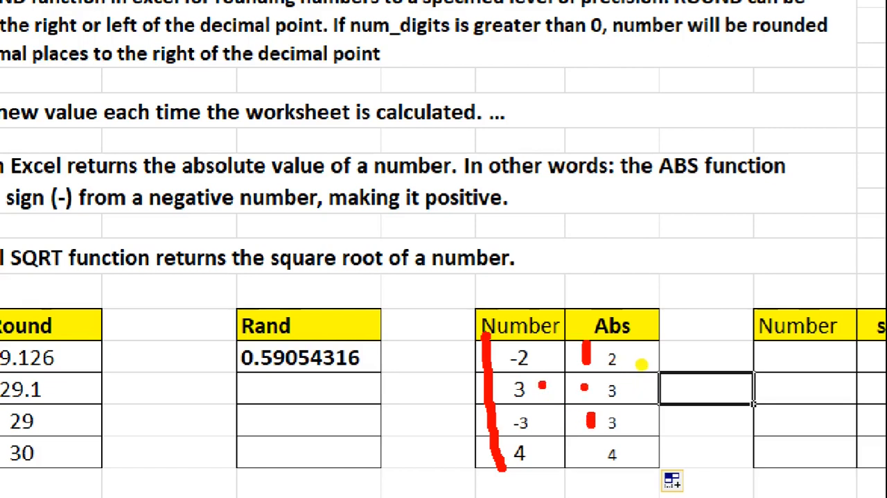
{"action": "left_click", "coordinate": [542, 448]}
{"action": "left_click", "coordinate": [570, 451]}
{"action": "left_click", "coordinate": [585, 456]}
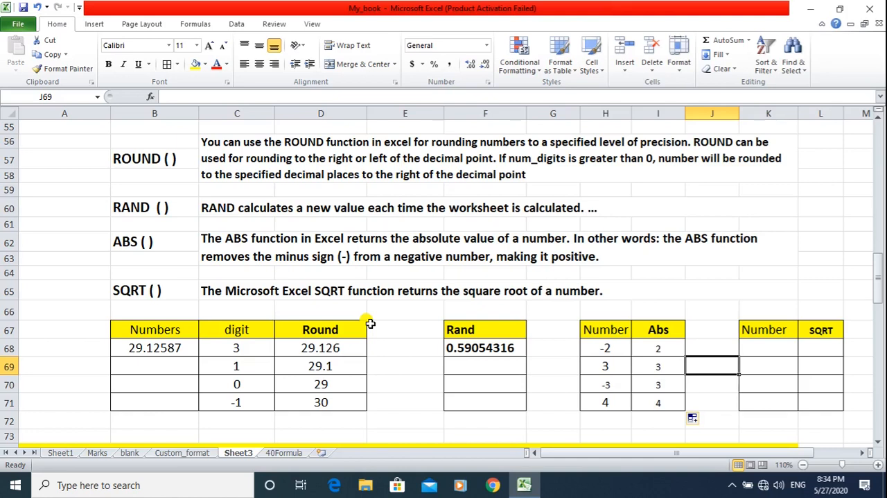
Enter the numbers 81, 36, 49 and 25 in cells K68 to K71 of the SQRT table.
{"action": "left_click", "coordinate": [775, 349]}
{"action": "type", "text": "81"}
{"action": "key", "text": "Return"}
{"action": "type", "text": "36"}
{"action": "key", "text": "Return"}
{"action": "type", "text": "49"}
{"action": "key", "text": "Return"}
{"action": "type", "text": "25"}
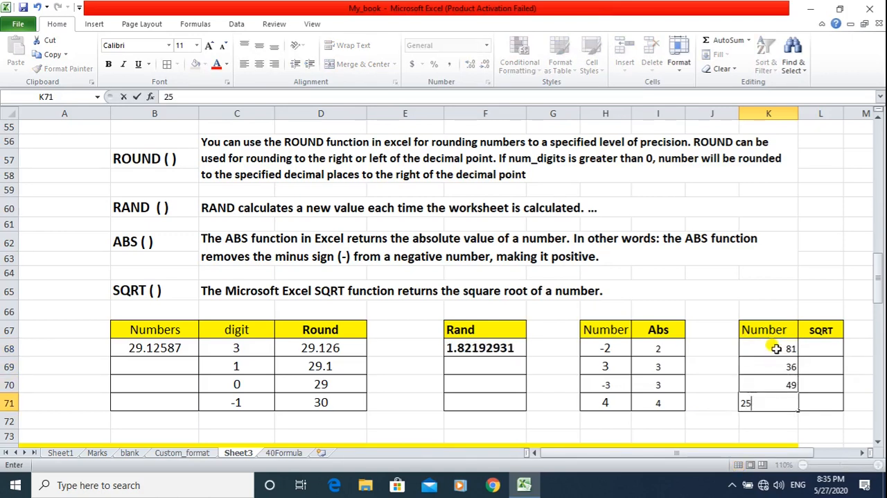
{"action": "key", "text": "Return"}
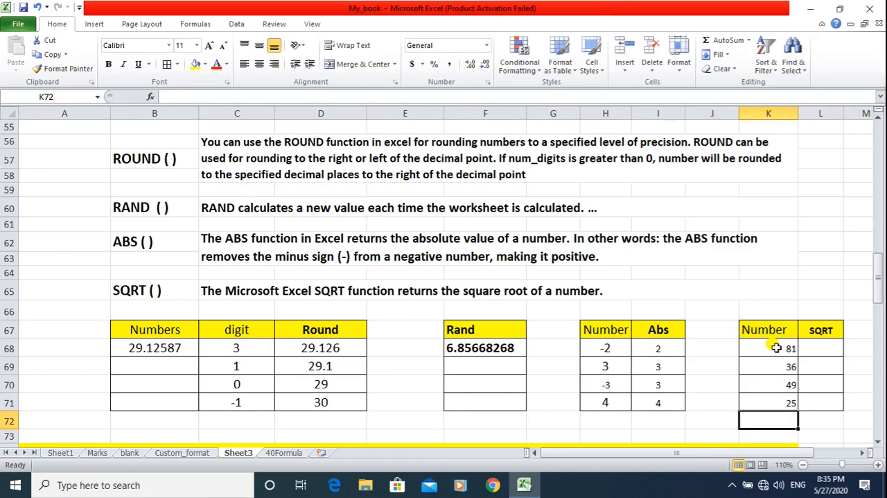
Write the formula =SQRT(81) in cell L68, using the number itself as the argument.
{"action": "left_click", "coordinate": [777, 348]}
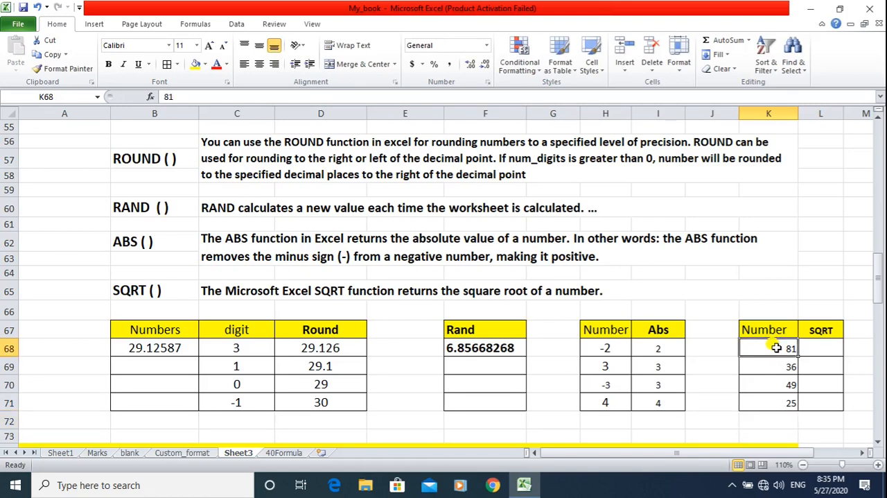
{"action": "left_click", "coordinate": [814, 349]}
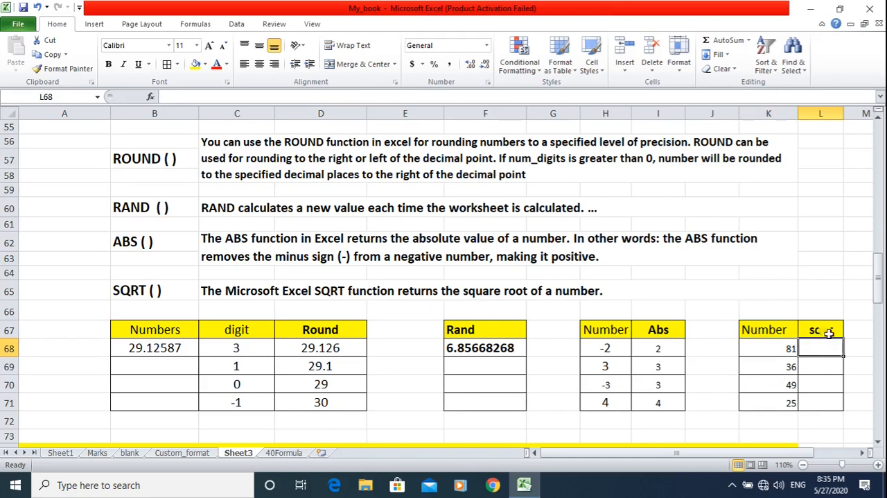
{"action": "type", "text": "="}
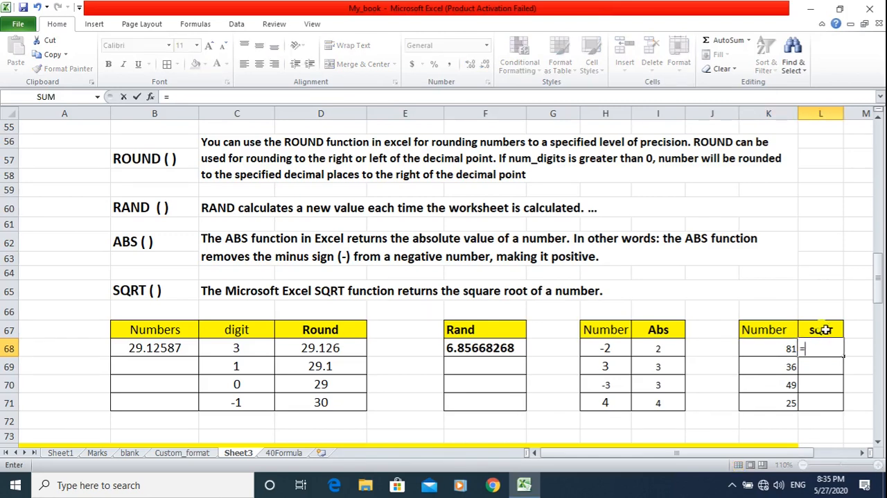
{"action": "type", "text": "SQRT"}
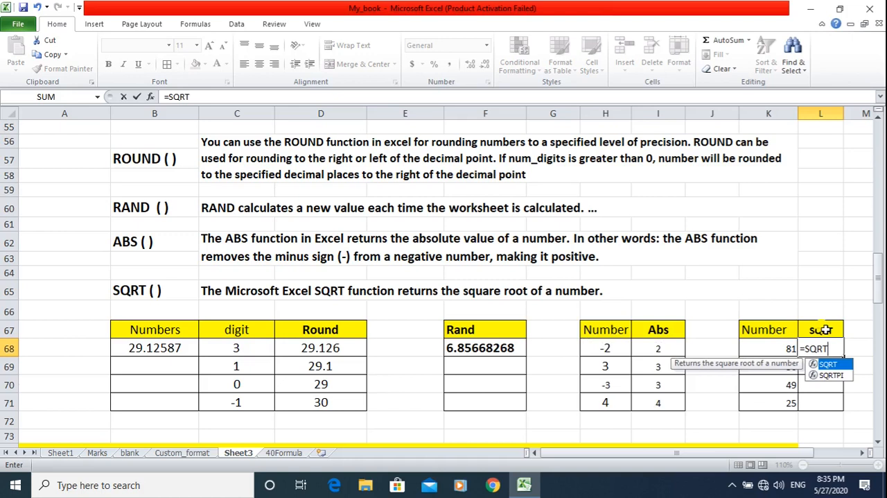
{"action": "type", "text": "("}
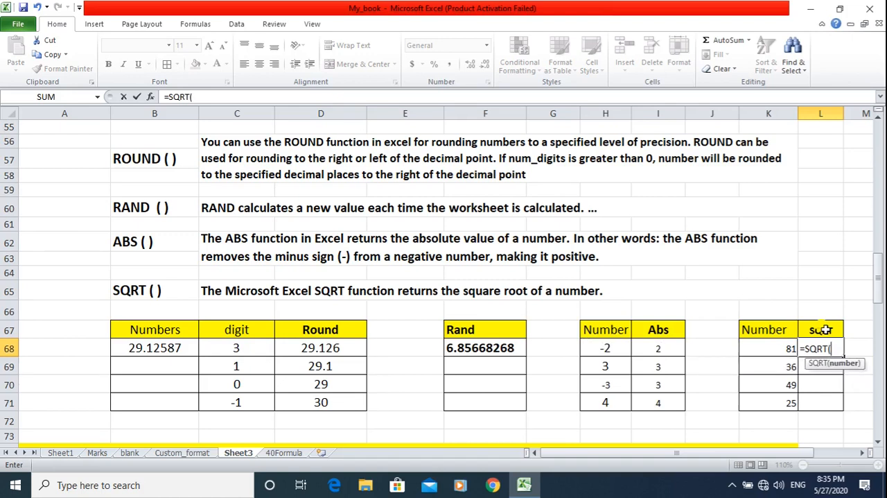
{"action": "type", "text": "81)"}
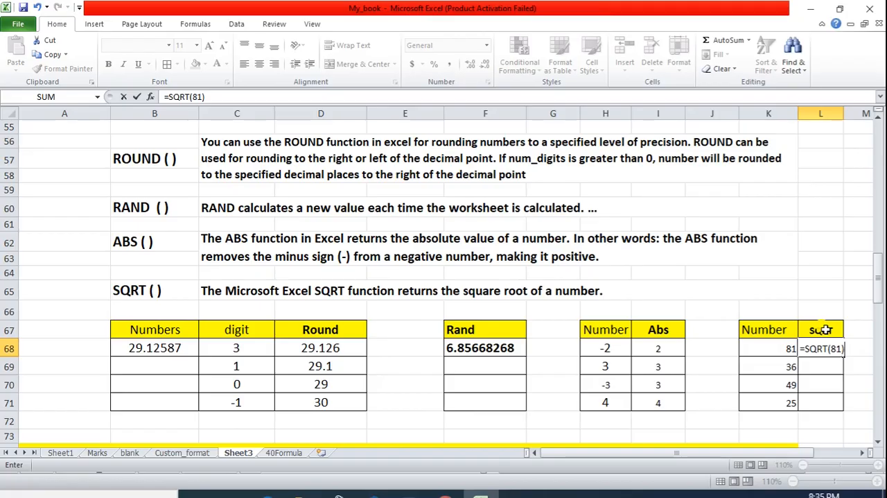
Replace the literal argument in L68 with a cell reference so the formula is =SQRT(K68), and enter it.
{"action": "key", "text": "BackSpace"}
{"action": "key", "text": "BackSpace"}
{"action": "key", "text": "BackSpace"}
{"action": "key", "text": "BackSpace"}
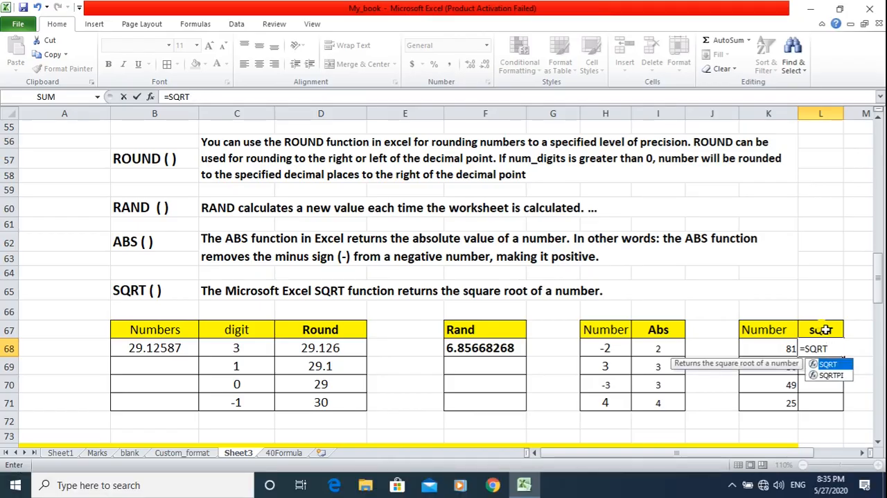
{"action": "type", "text": "("}
{"action": "left_click", "coordinate": [783, 346]}
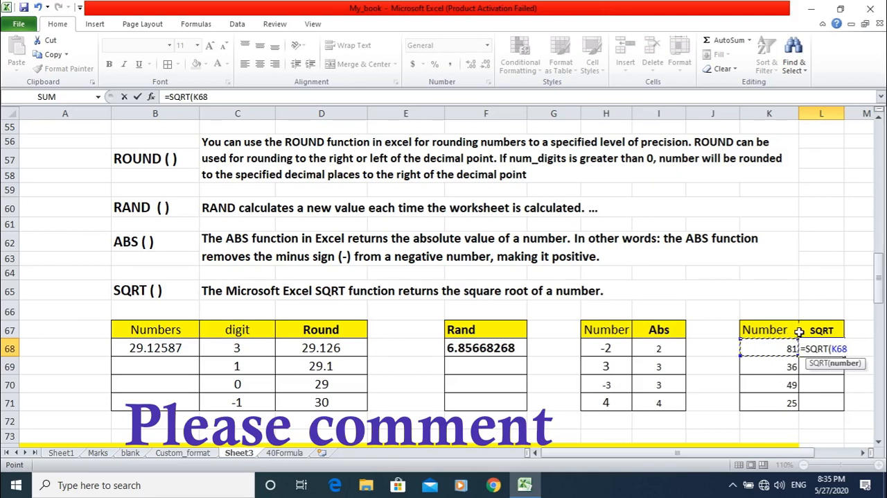
{"action": "type", "text": ")"}
{"action": "key", "text": "Return"}
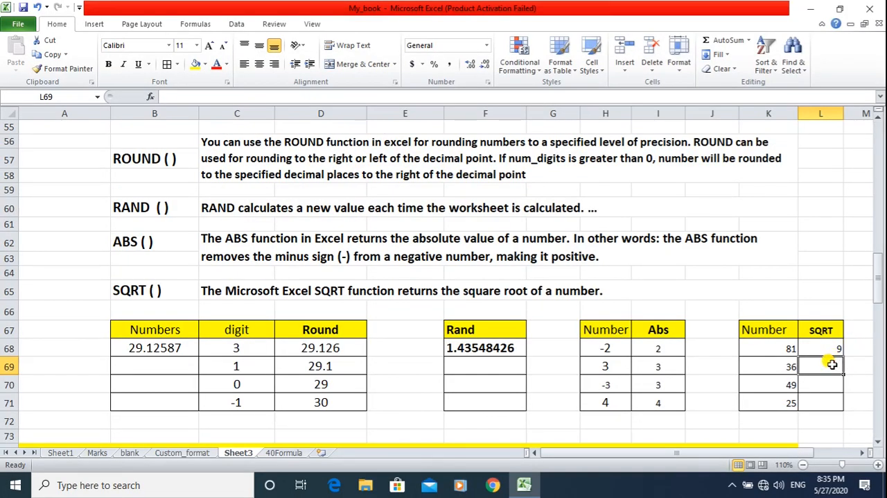
Calculate the square root of the number in K69 in cell L69 with the formula =SQRT(K69).
{"action": "type", "text": "=SQR"}
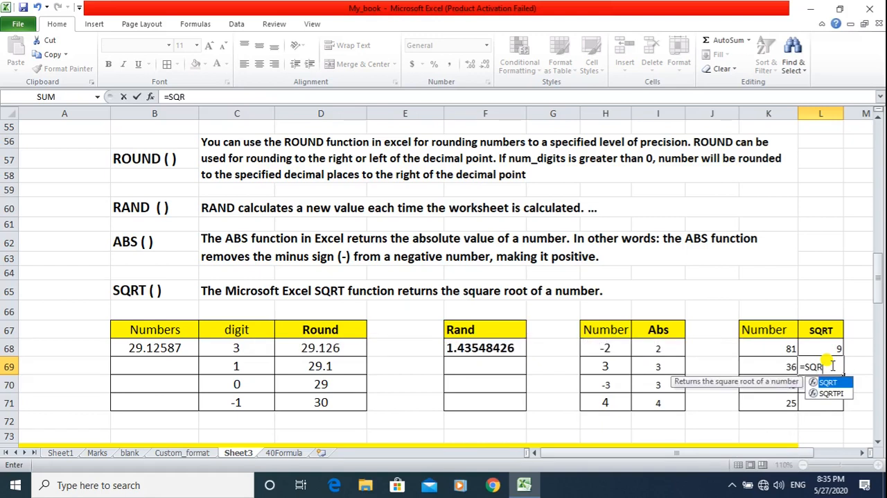
{"action": "type", "text": "T("}
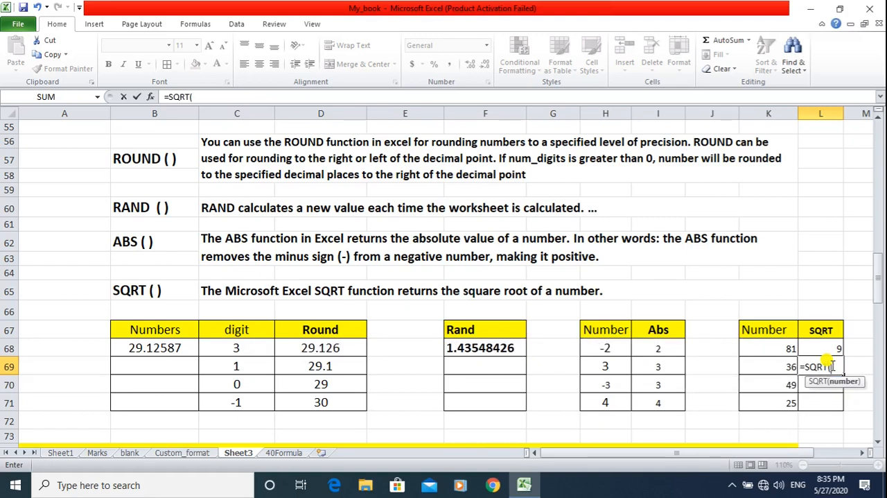
{"action": "left_click", "coordinate": [763, 365]}
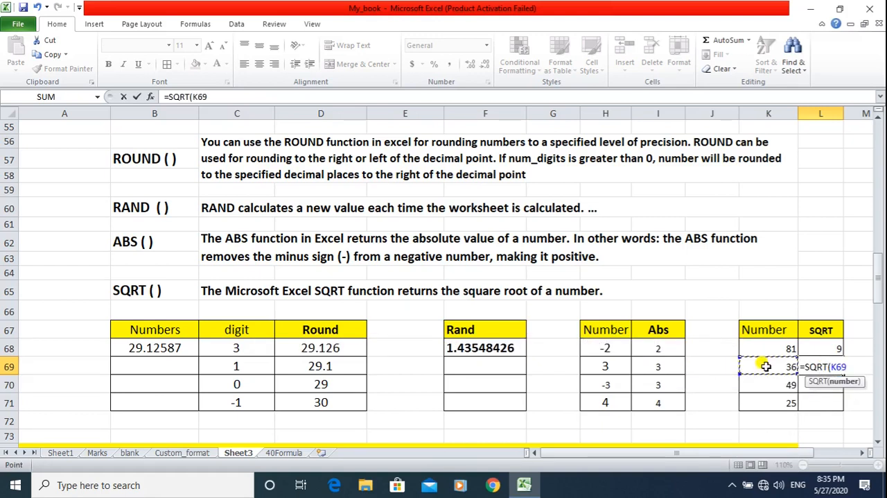
{"action": "type", "text": ")"}
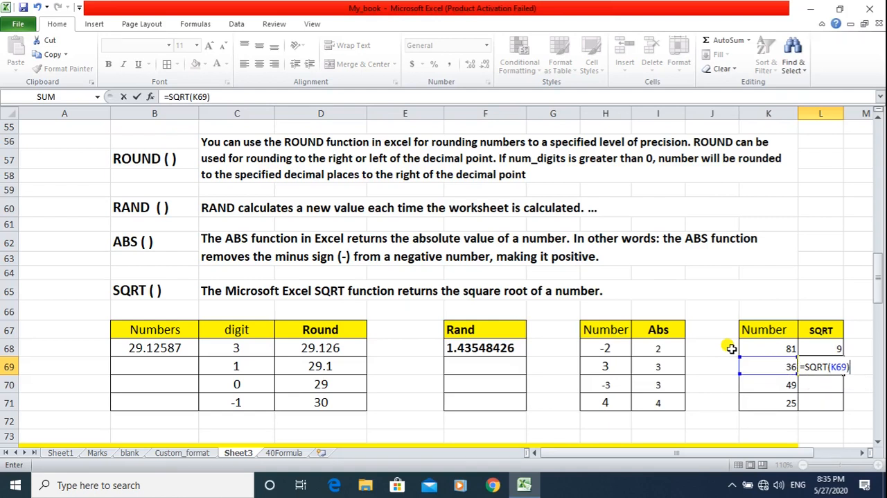
{"action": "key", "text": "Return"}
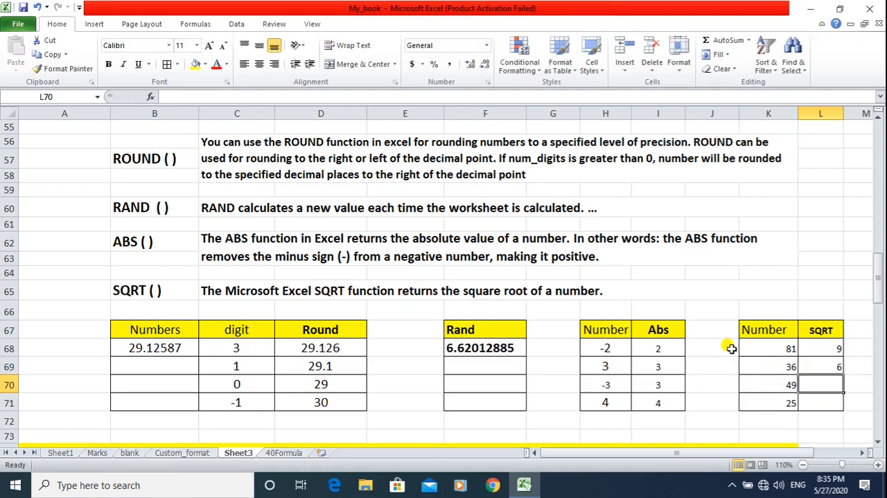
Fill the SQRT formula from L68 down through L71.
{"action": "left_click", "coordinate": [824, 349]}
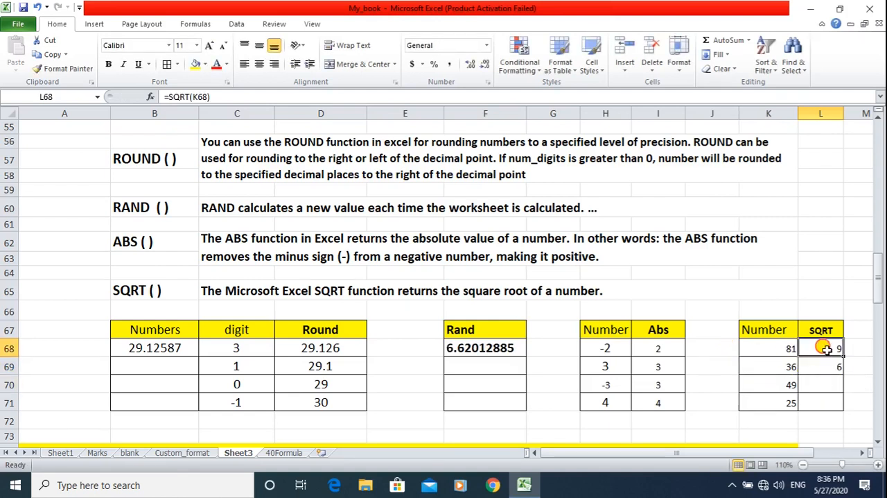
{"action": "left_click_drag", "start_coordinate": [840, 352], "coordinate": [840, 353]}
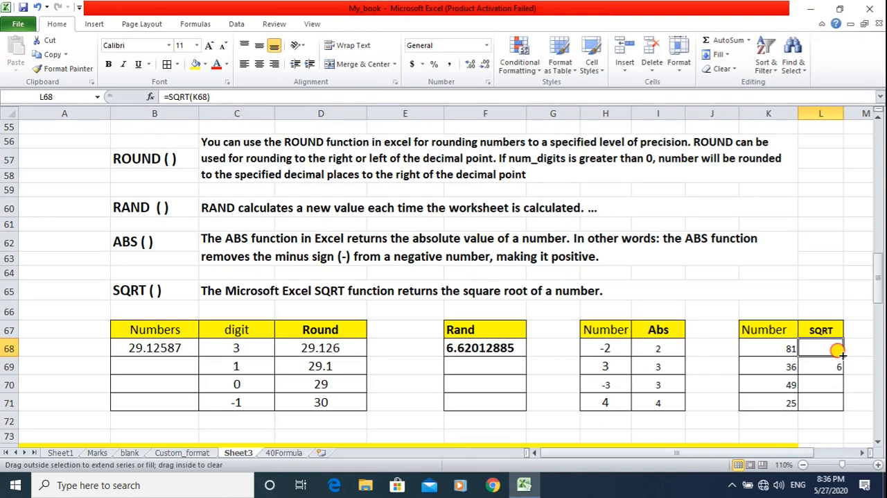
{"action": "left_click_drag", "start_coordinate": [839, 352], "coordinate": [834, 405]}
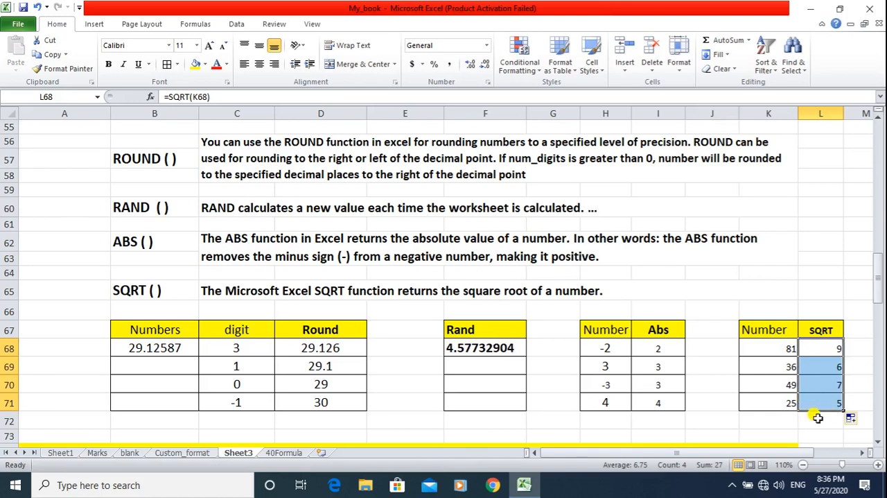
{"action": "left_click", "coordinate": [773, 348]}
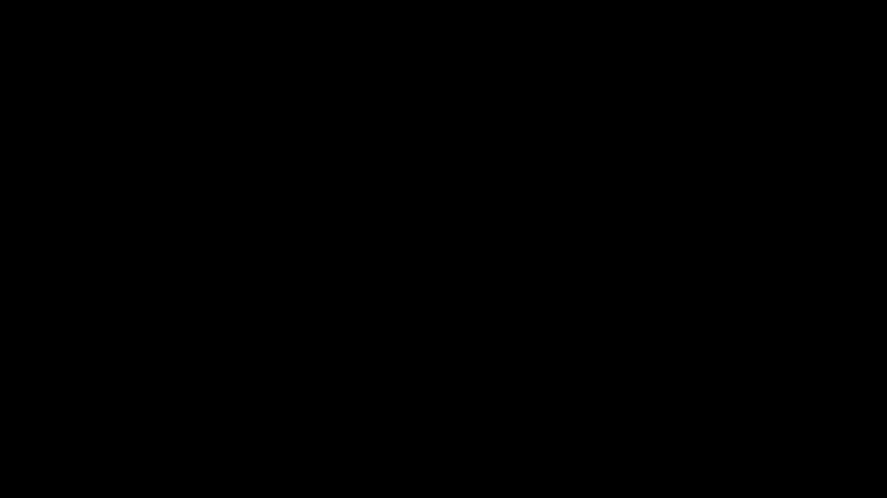